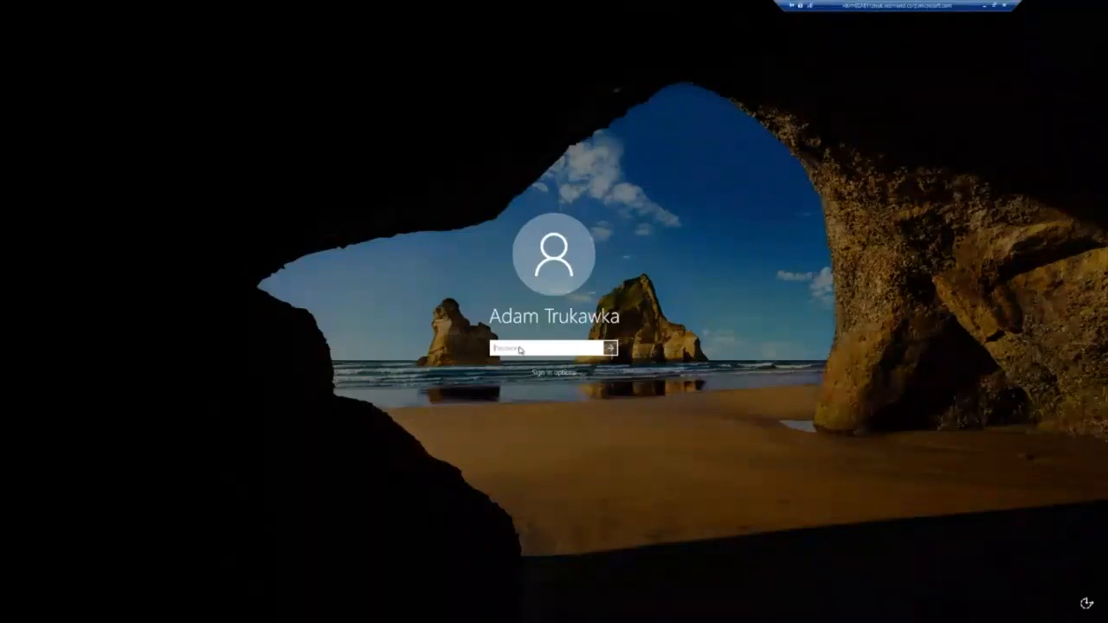
Sign in to the remote desktop with the account password and keep the Finance and Operations session open.
text(•)
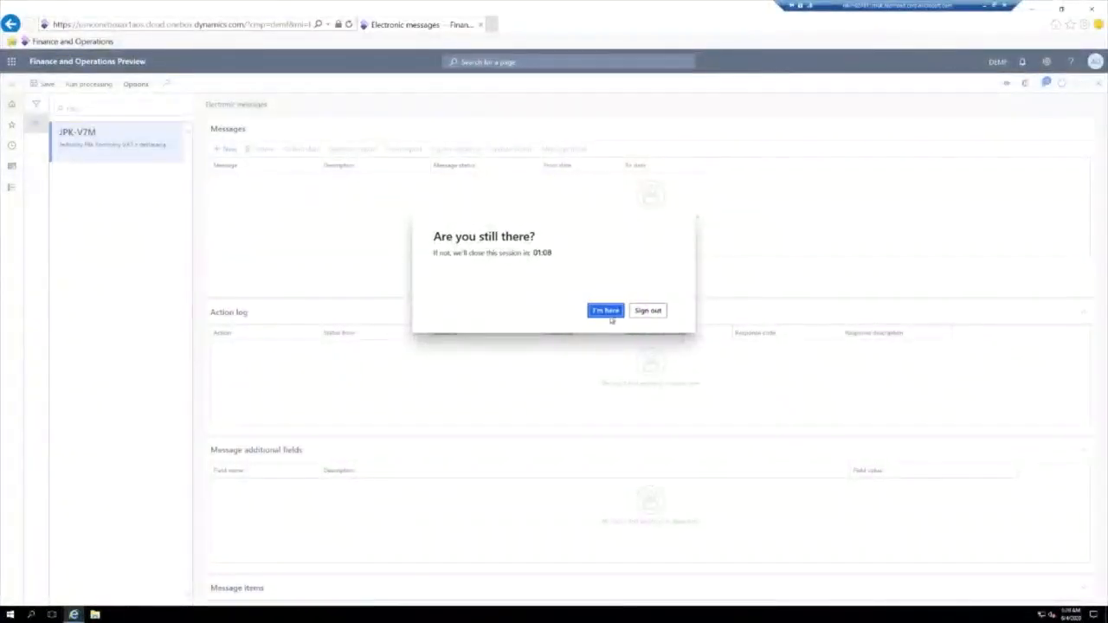
click(608, 314)
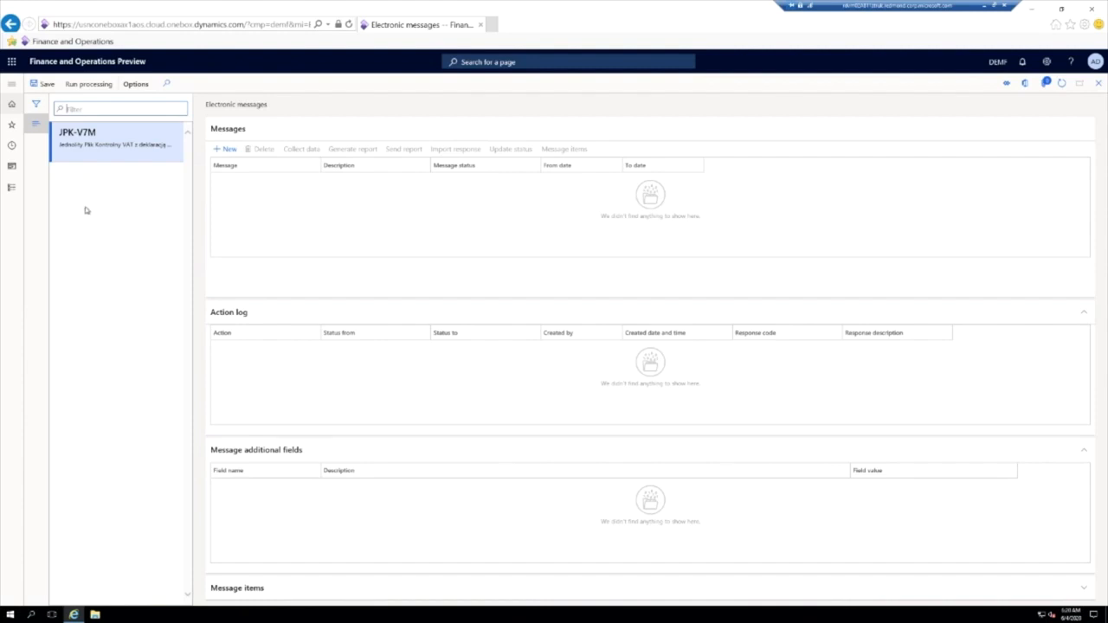
Try to open the Tax module from the module list, and dismiss the connection error.
click(11, 84)
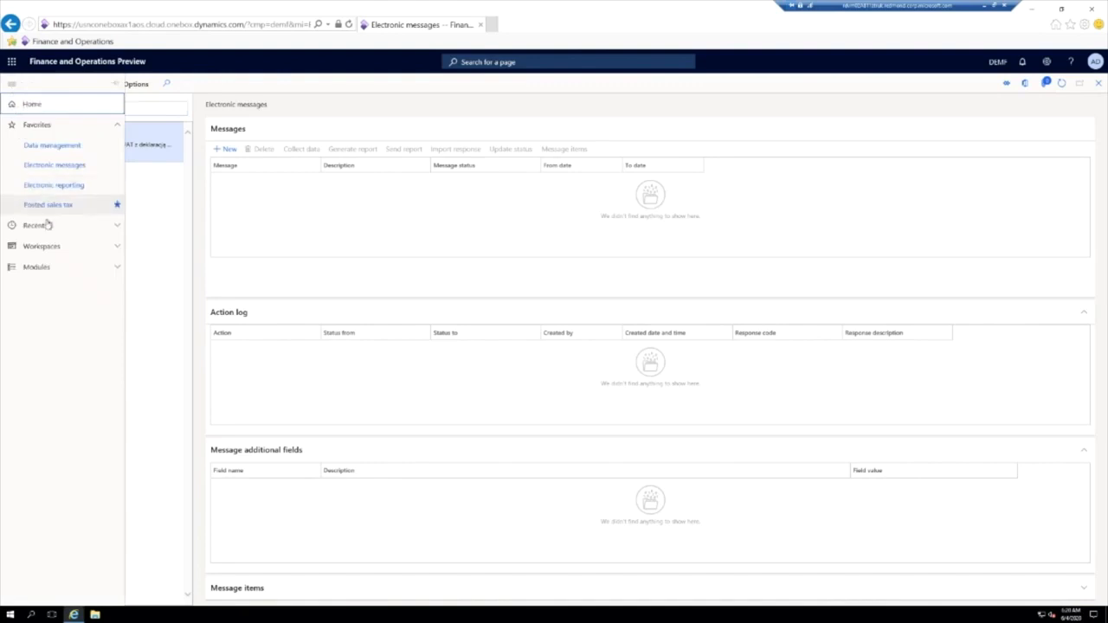
click(37, 266)
scroll(53, 352, down, 5)
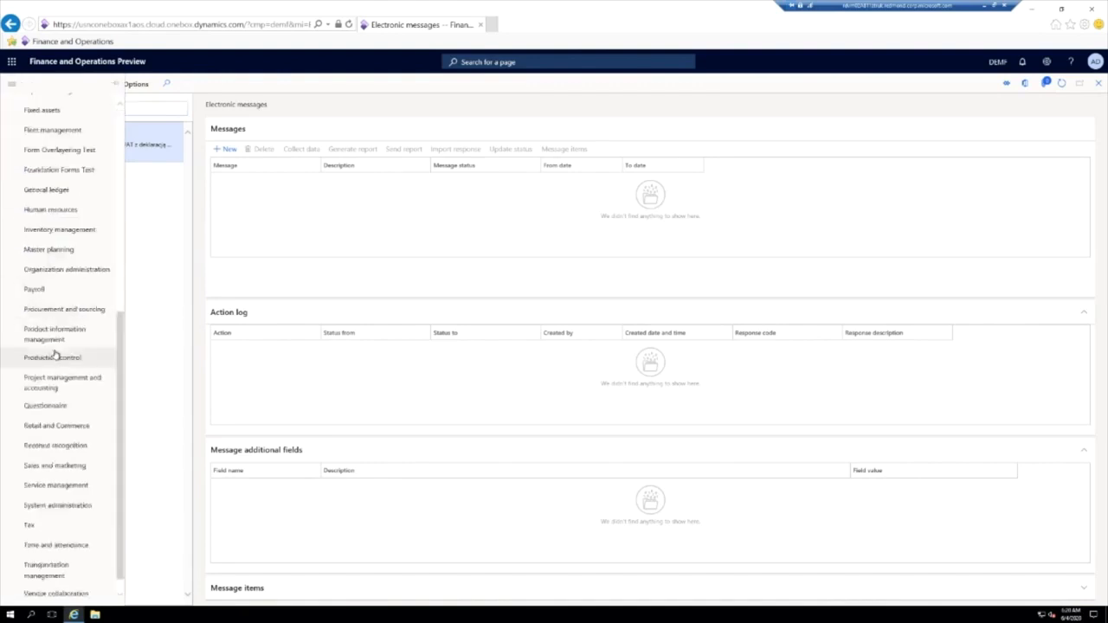
click(86, 525)
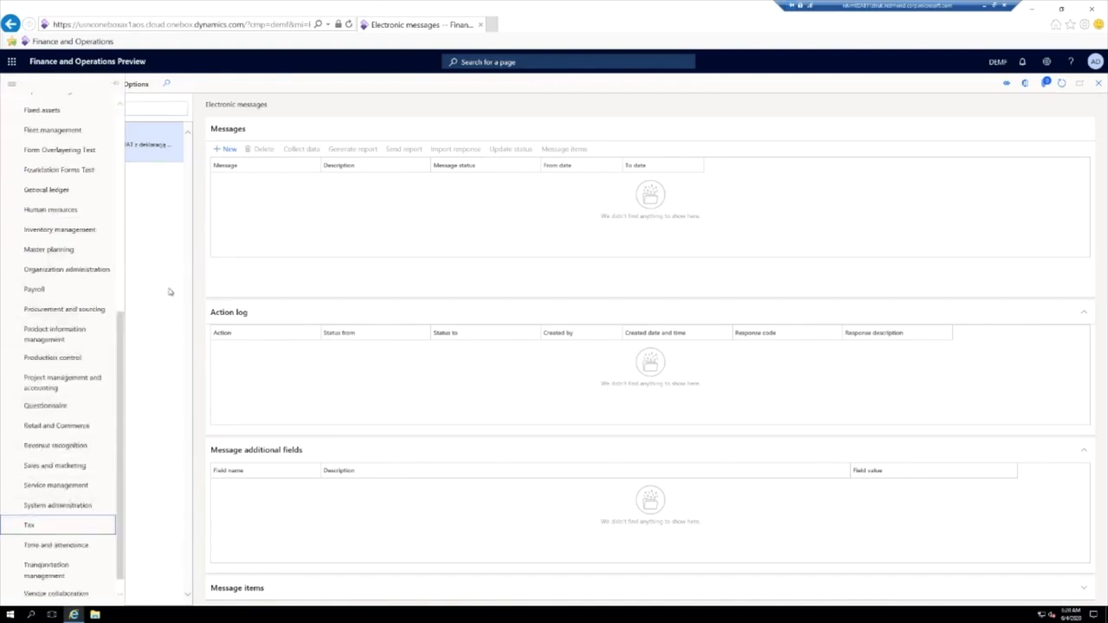
click(38, 530)
click(125, 351)
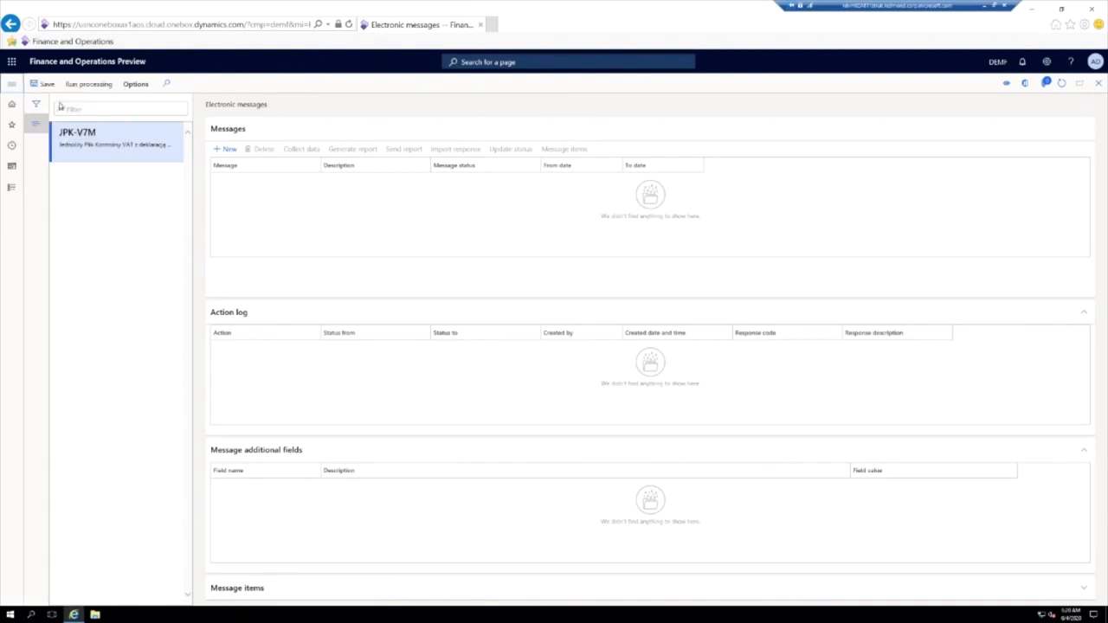
click(11, 83)
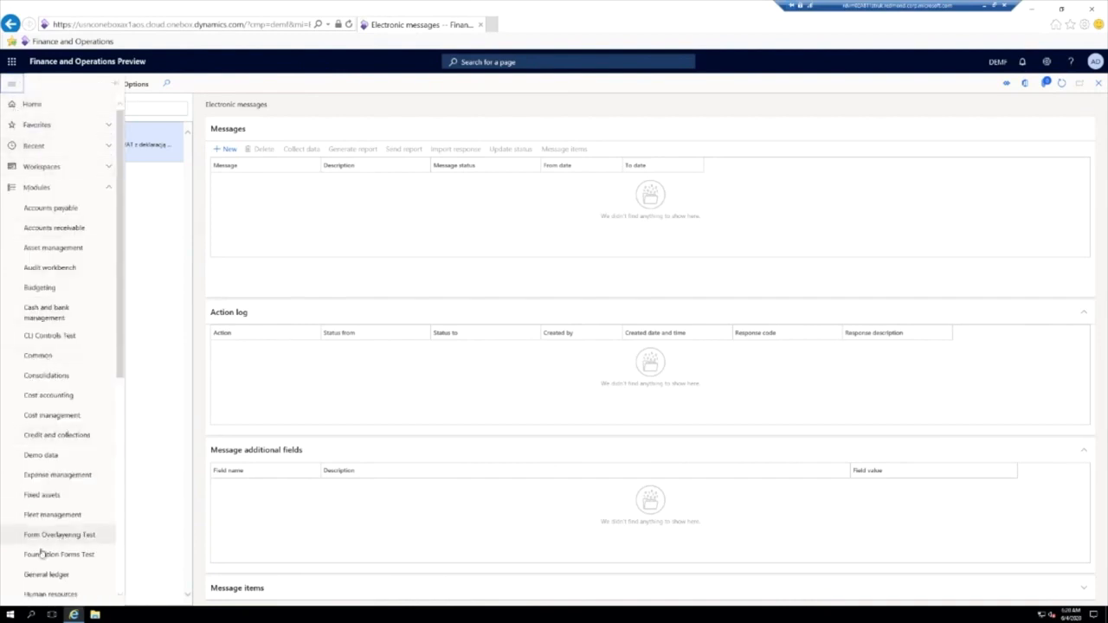
scroll(34, 537, down, 5)
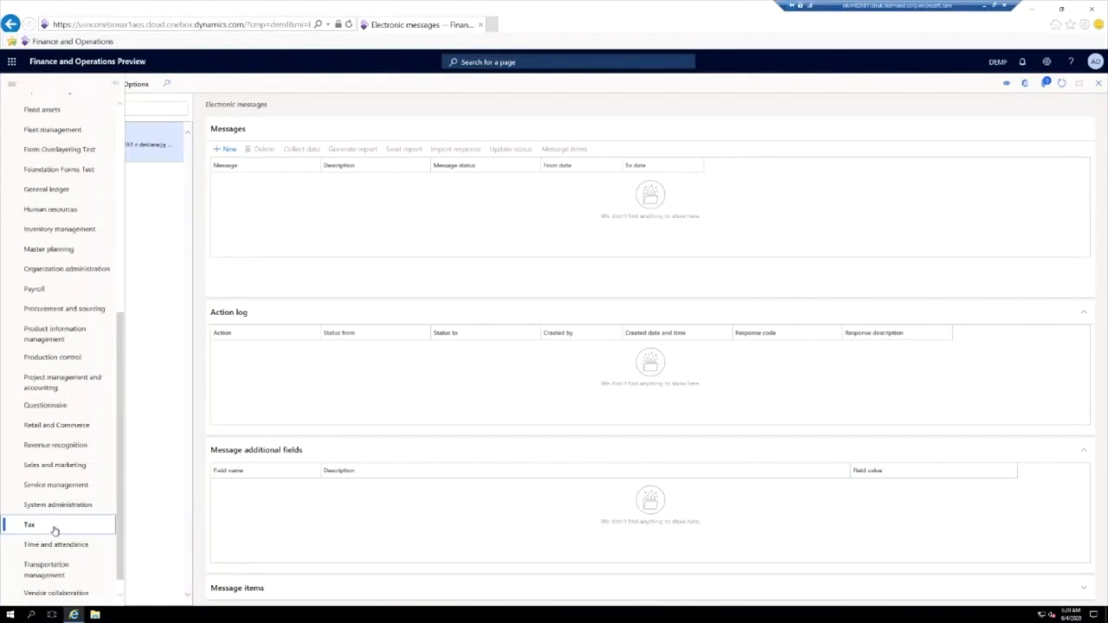
mouse_move(119, 507)
mouse_down()
mouse_move(125, 346)
mouse_move(121, 519)
mouse_up()
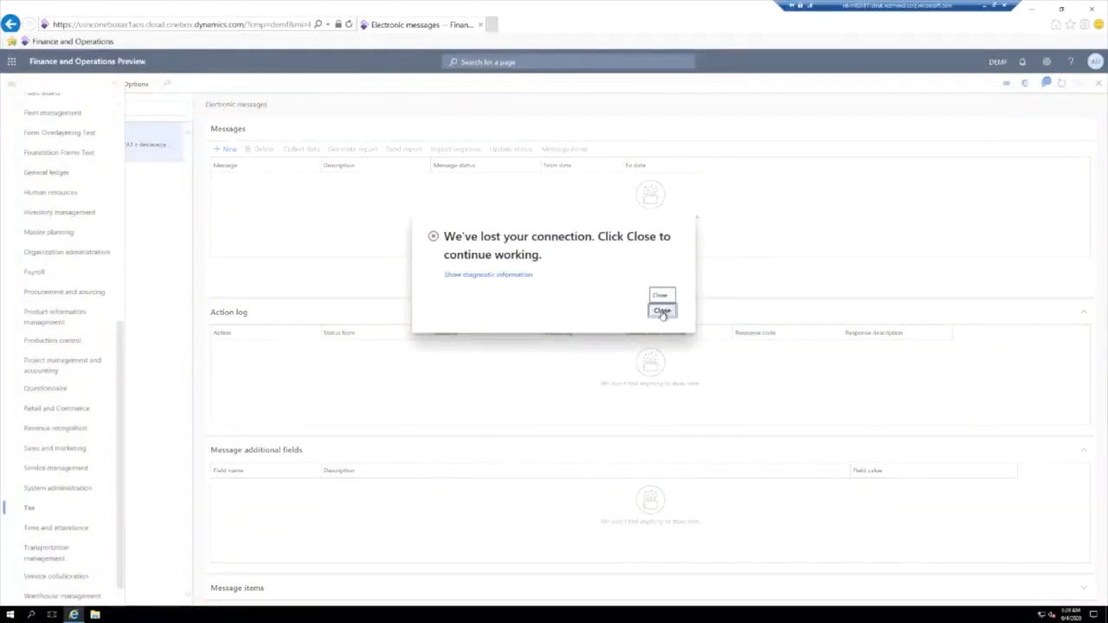
click(662, 312)
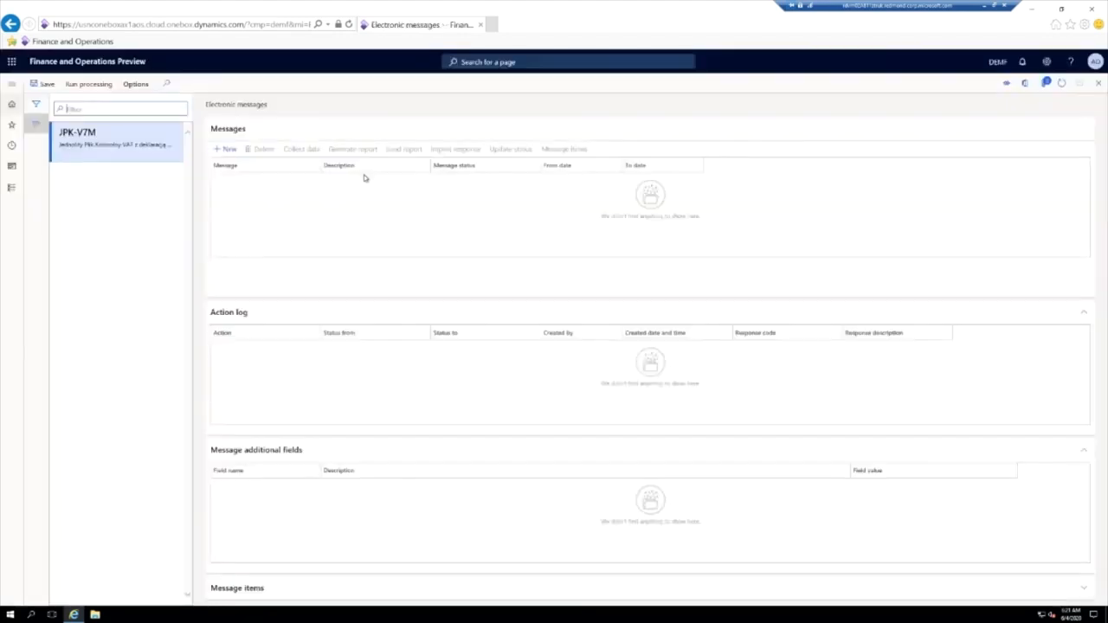
View the electronic messages setup entries in the Tax module and open the Electronic messages page under Inquiries and reports.
click(12, 84)
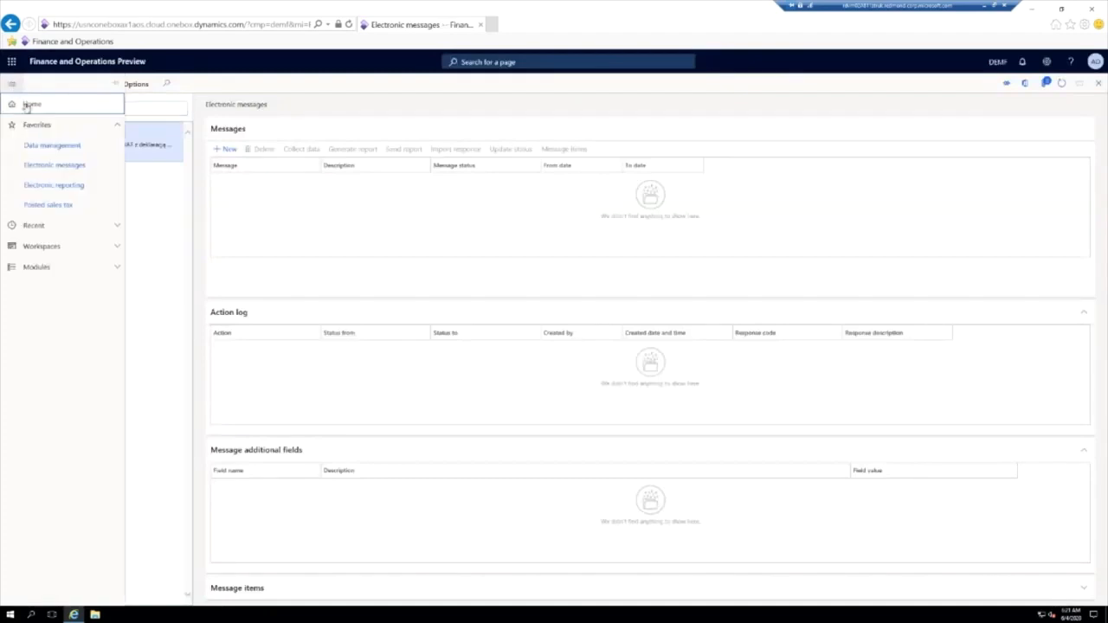
click(52, 266)
scroll(83, 292, down, 5)
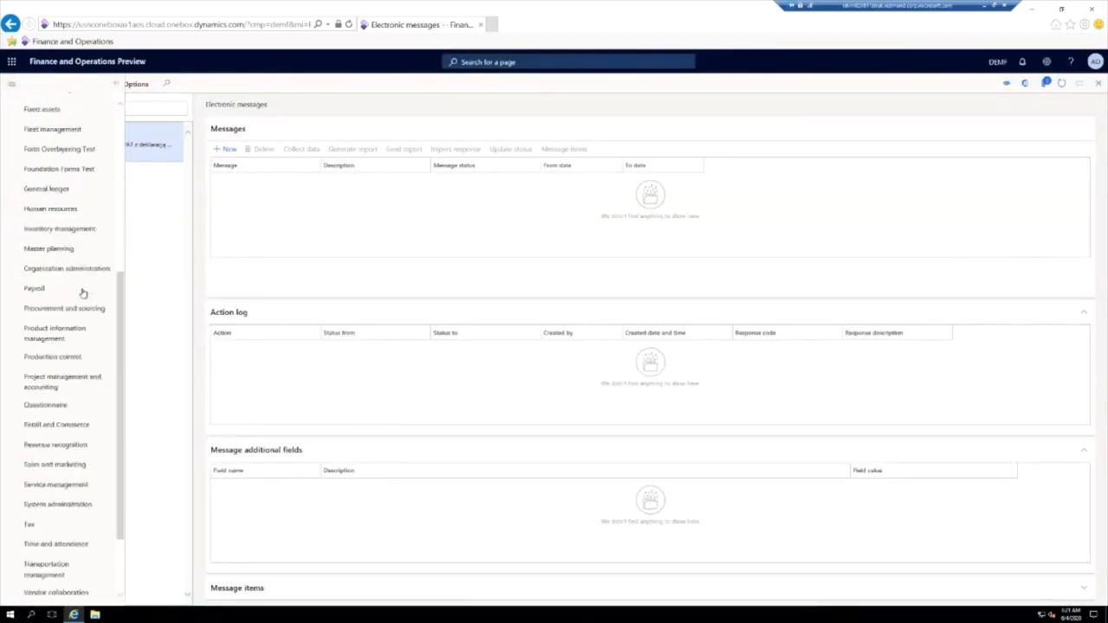
scroll(83, 292, down, 1)
click(30, 509)
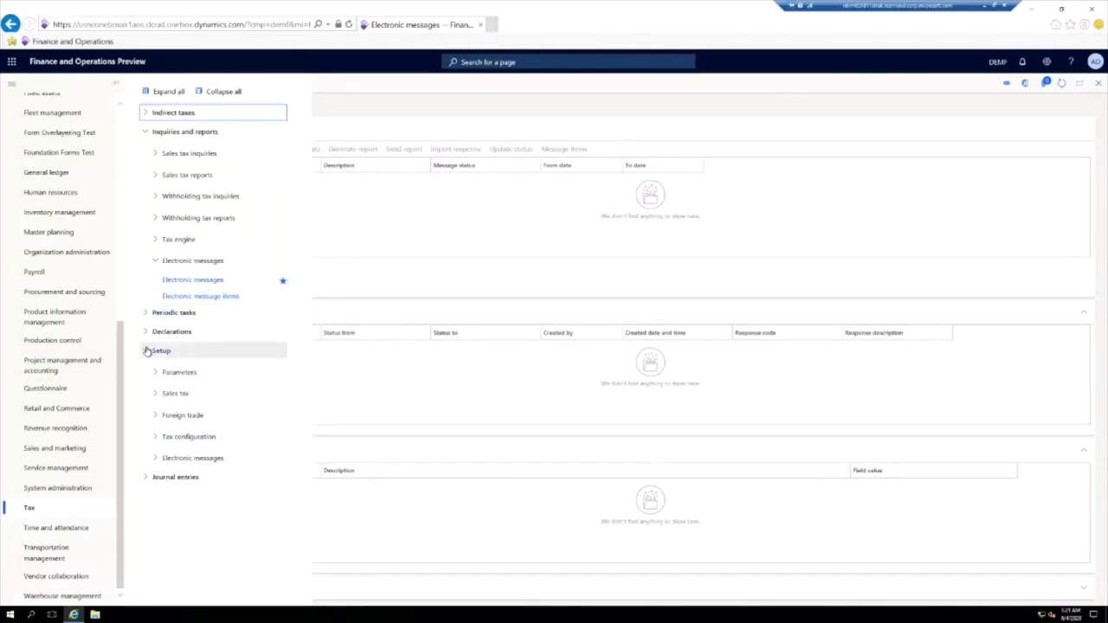
click(158, 459)
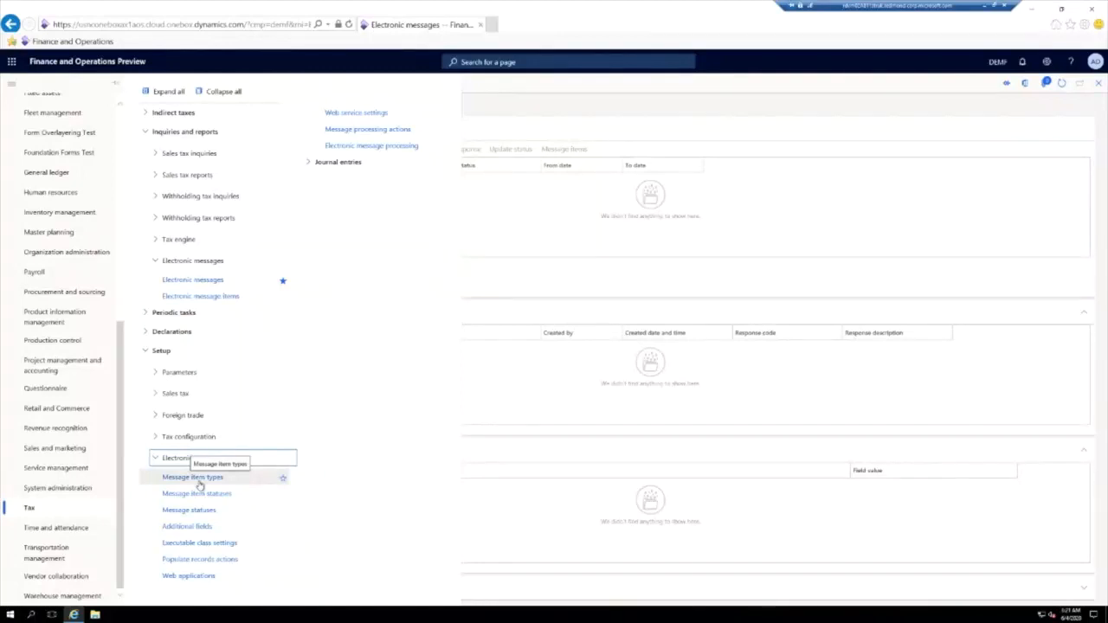
click(155, 458)
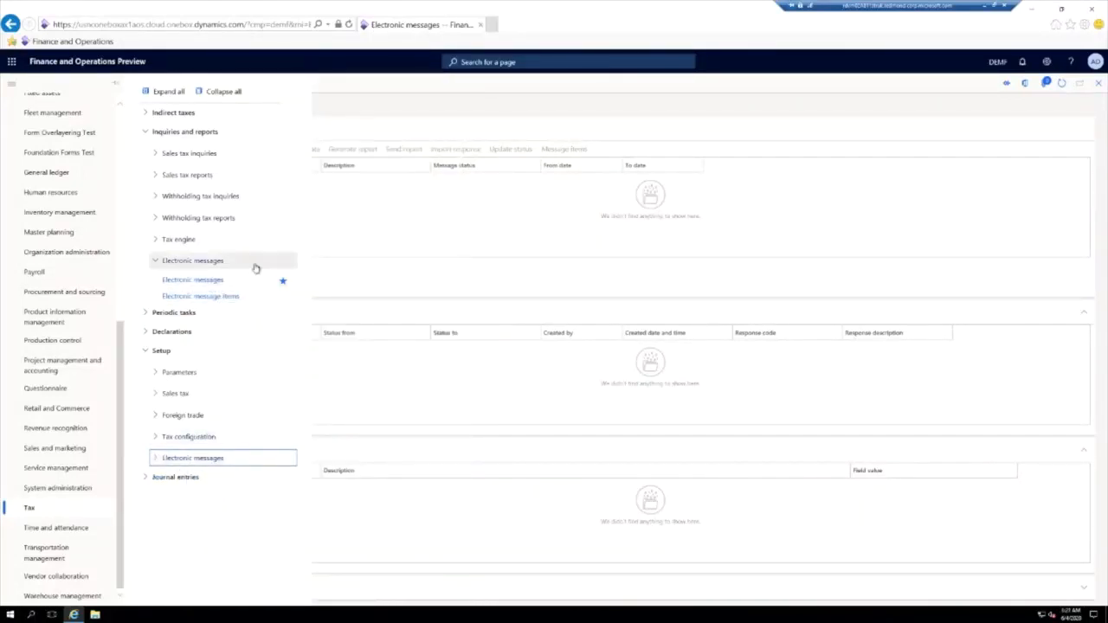
click(218, 281)
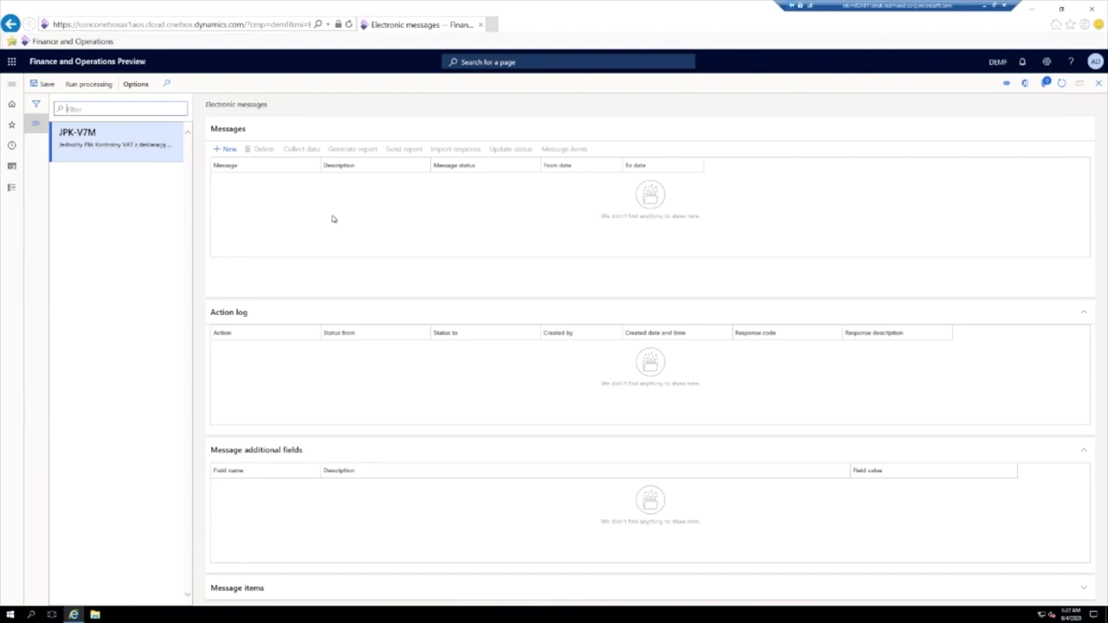
Create a new JPK-V7M message with the Tworzyć action and set its period from 6/1/2020 to 6/30/2020.
click(228, 150)
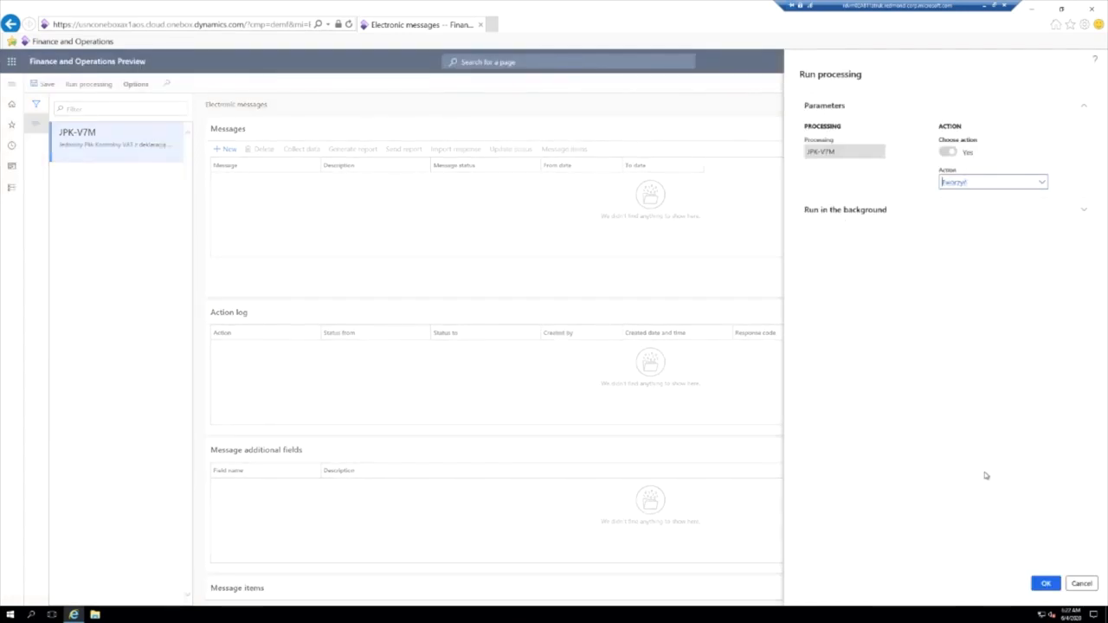
click(1043, 587)
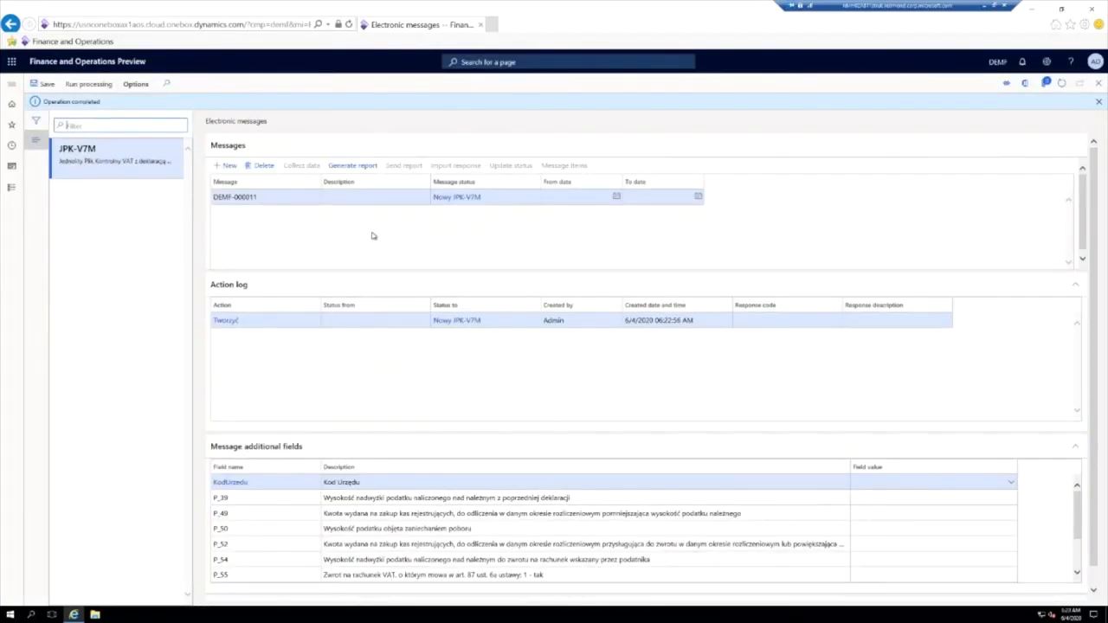
click(616, 198)
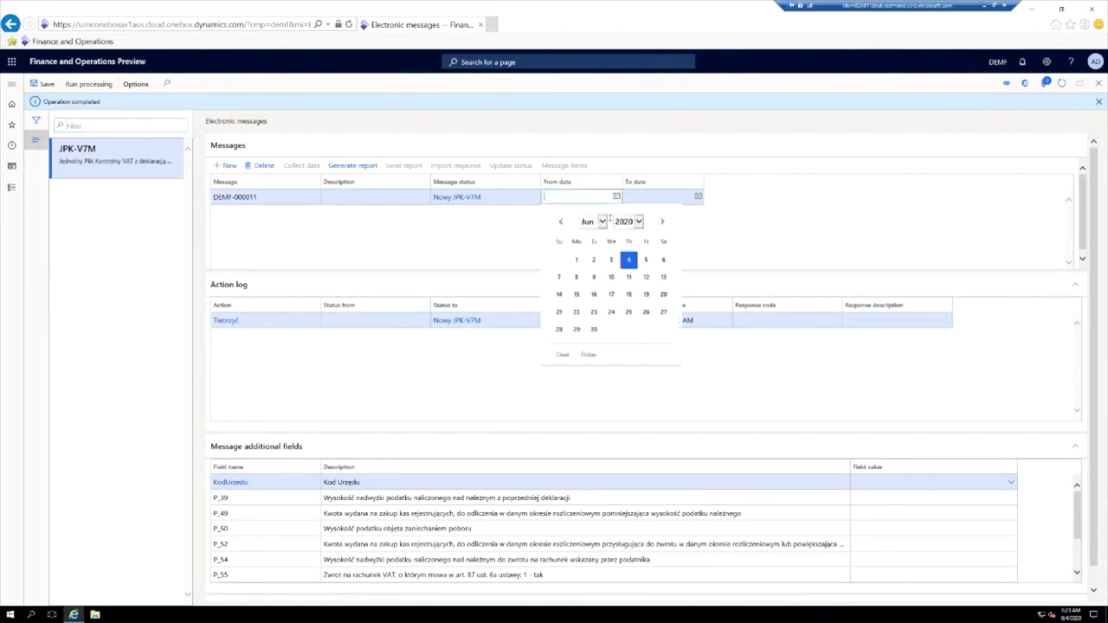
click(577, 260)
click(698, 198)
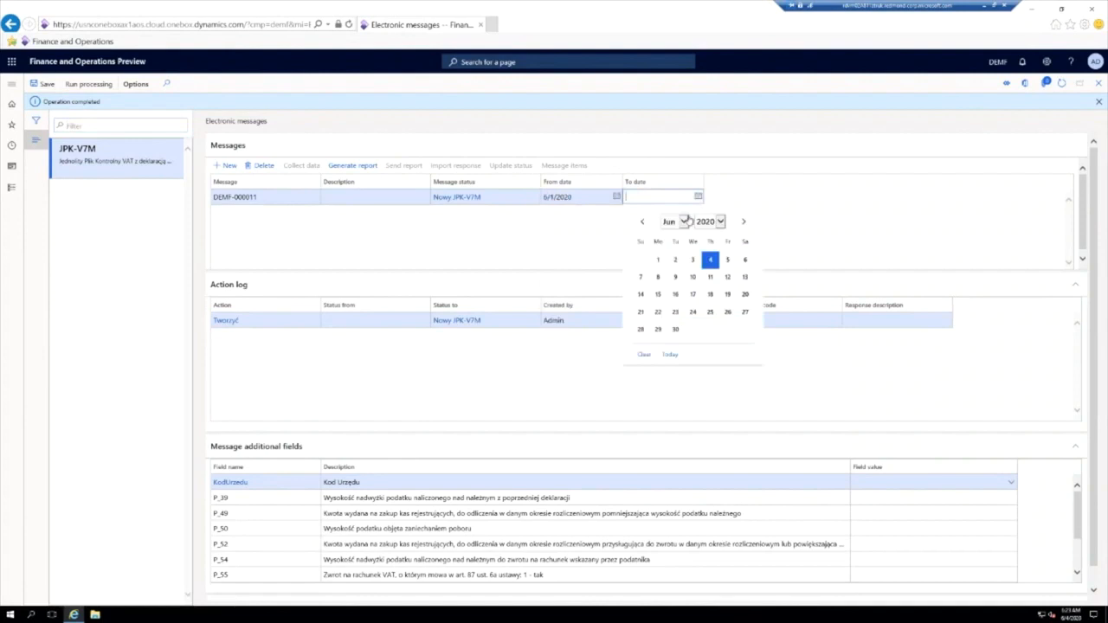
click(675, 336)
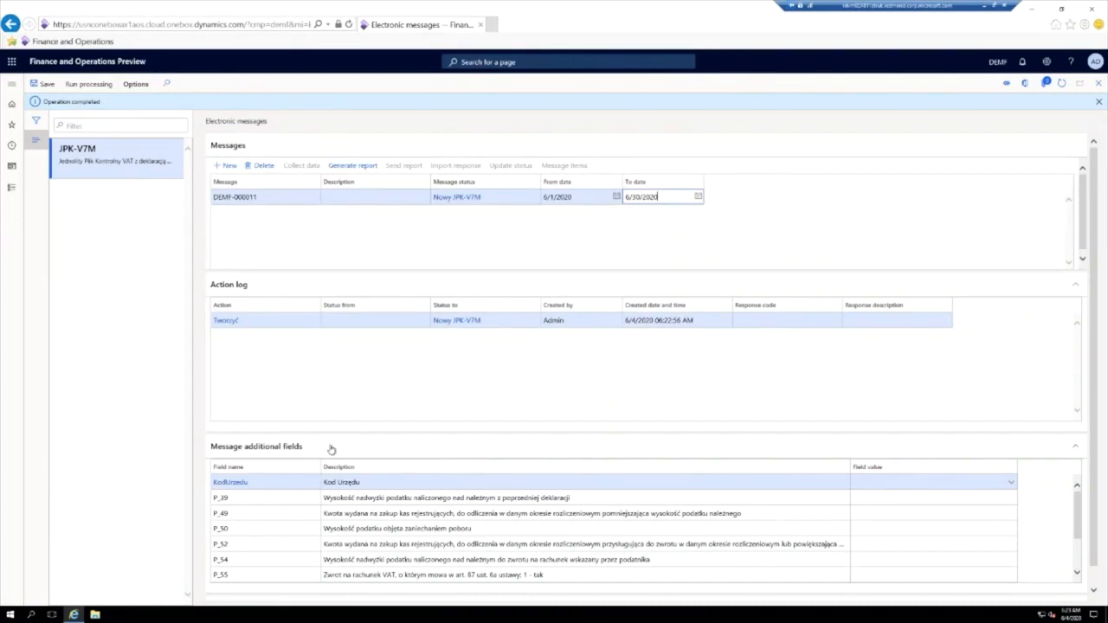
Review the message additional fields and set the KodUrzedu field value to 102.
scroll(728, 554, down, 2)
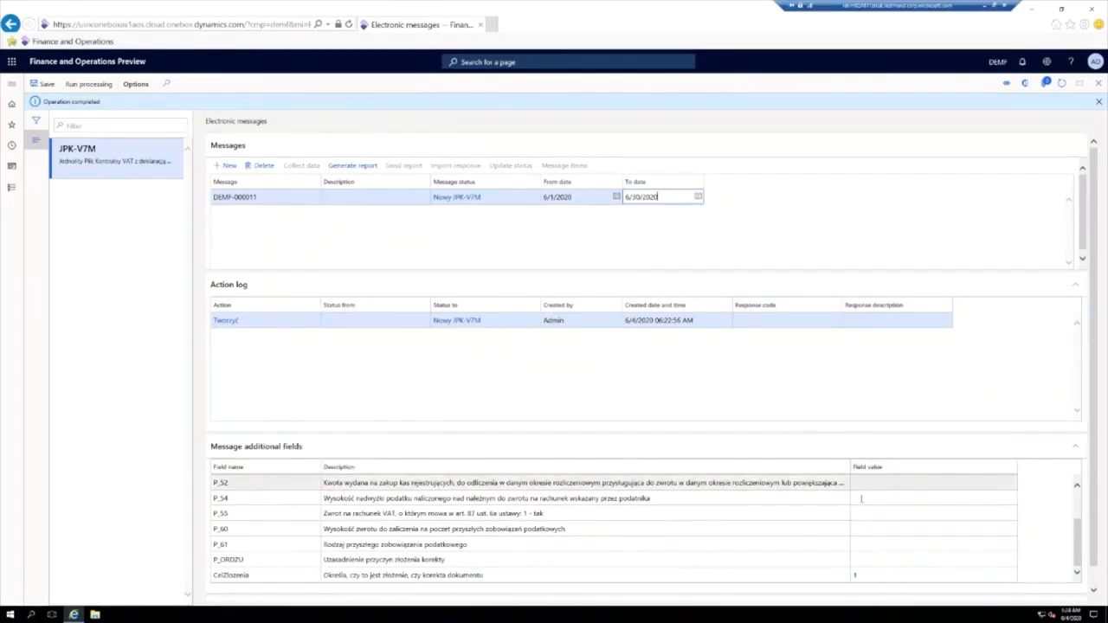
scroll(861, 499, up, 2)
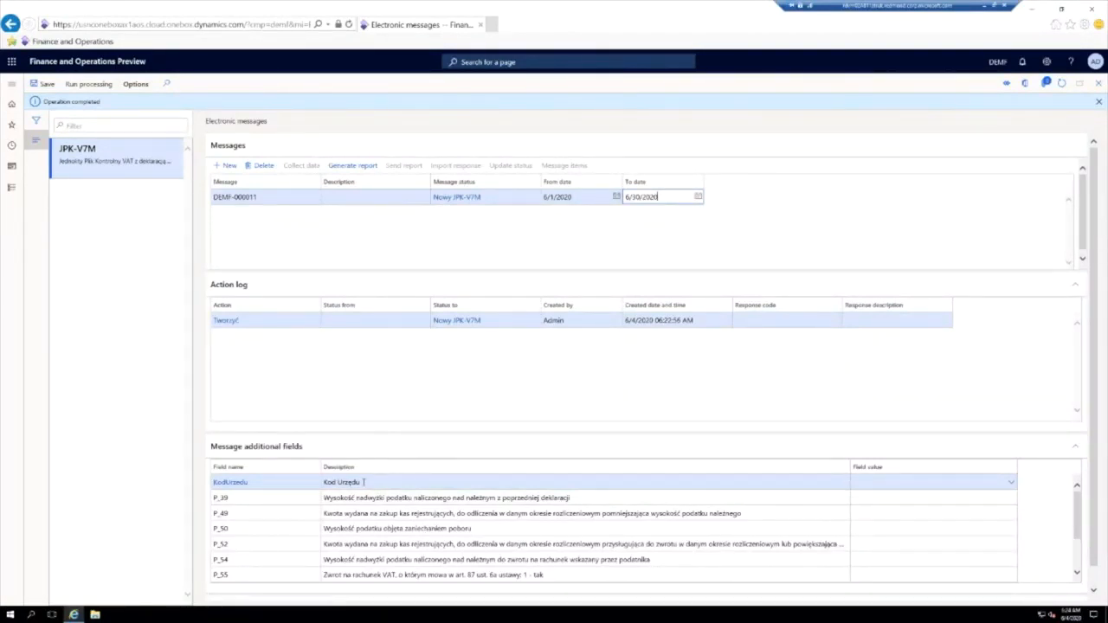
click(903, 485)
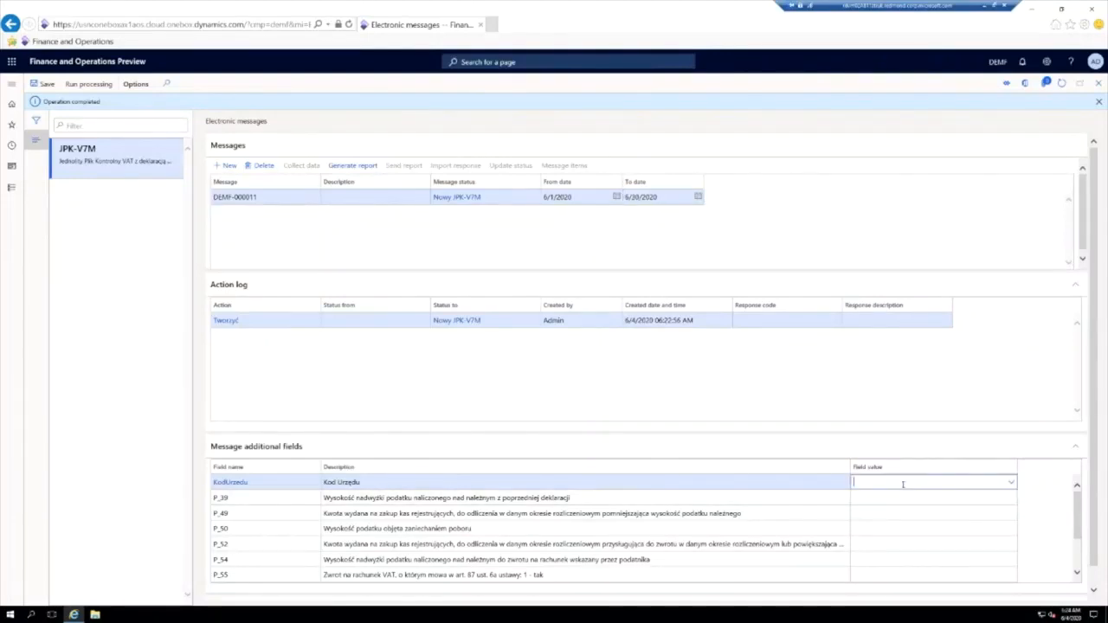
text(1002)
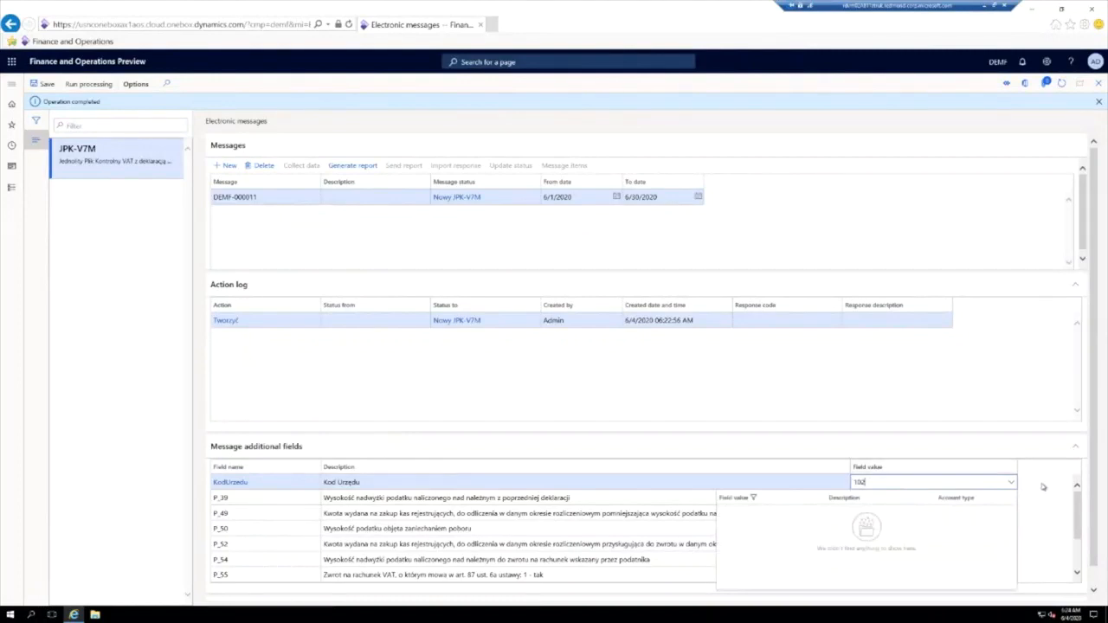
click(1011, 483)
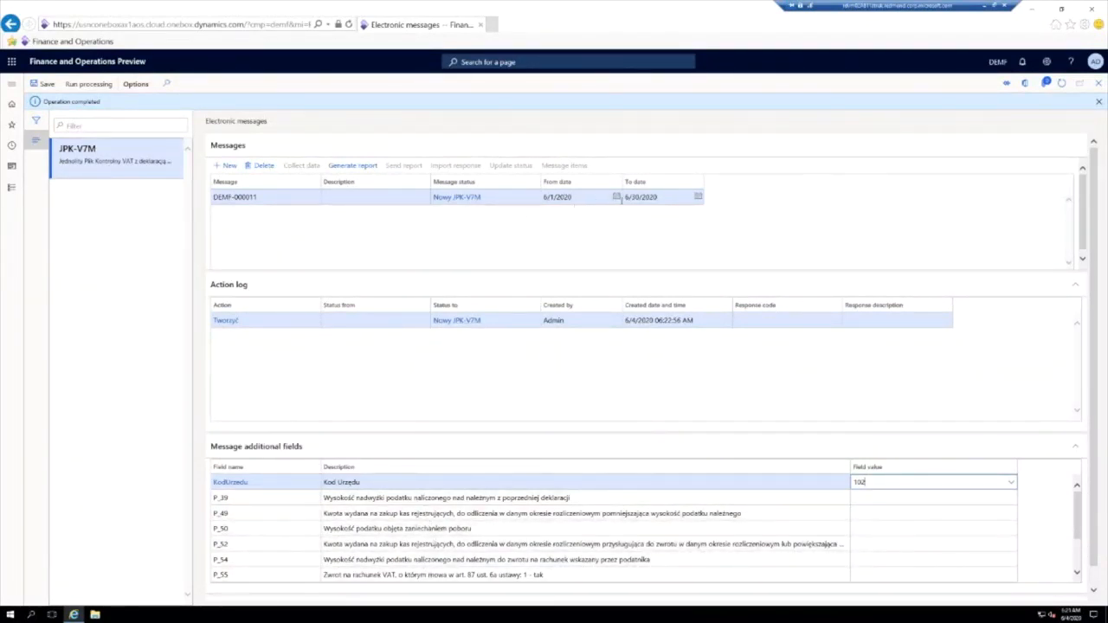
Start report generation for the new June 2020 message with the Wygeneruj plik action.
click(350, 166)
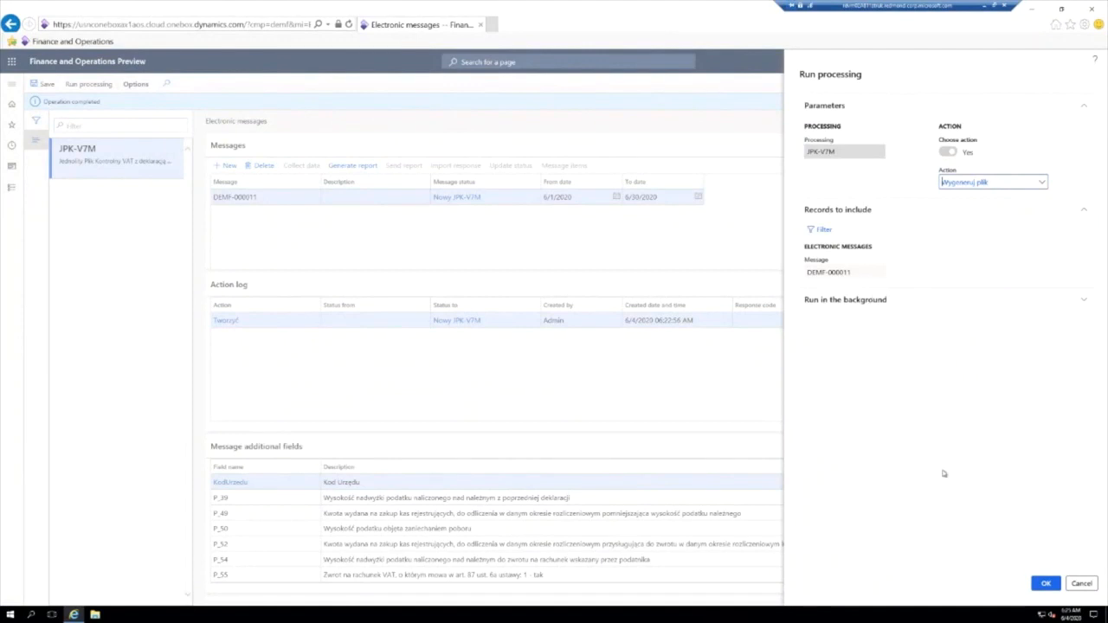
click(1045, 585)
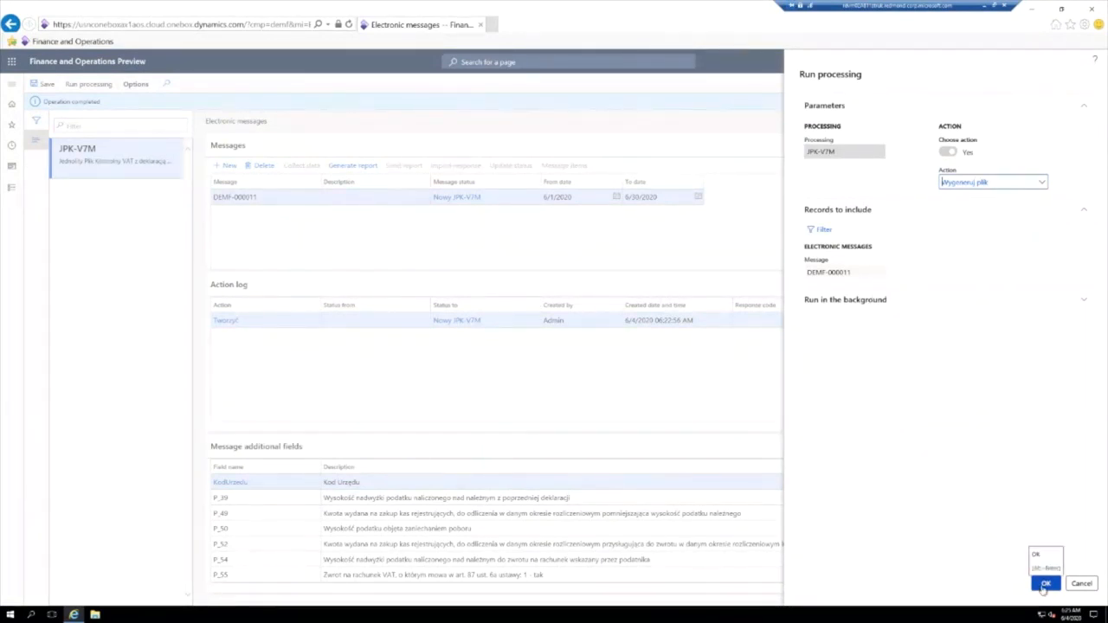
click(1045, 585)
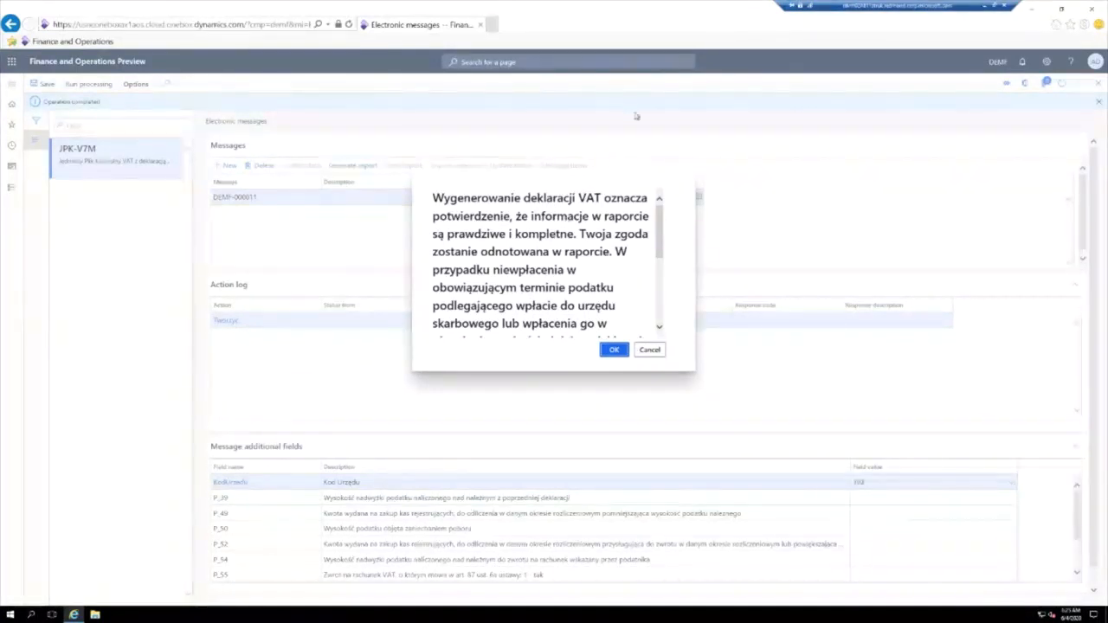
Read and accept the VAT declaration statement, and generate the Polish JPK_VDEK report after expanding its records to include.
scroll(659, 233, down, 4)
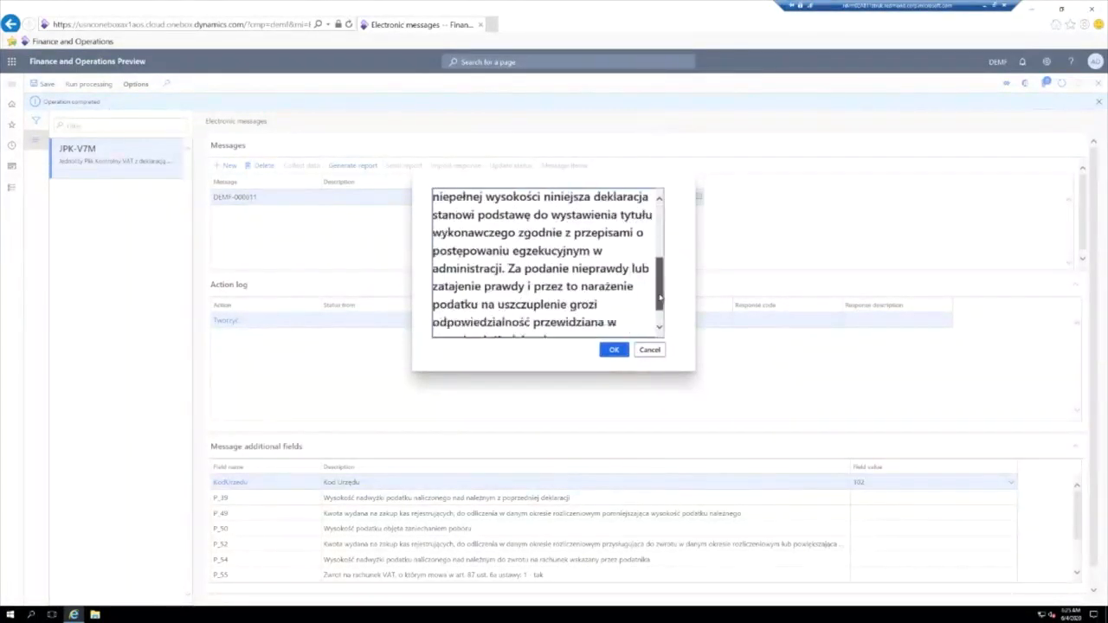
scroll(662, 233, up, 3)
scroll(662, 232, up, 1)
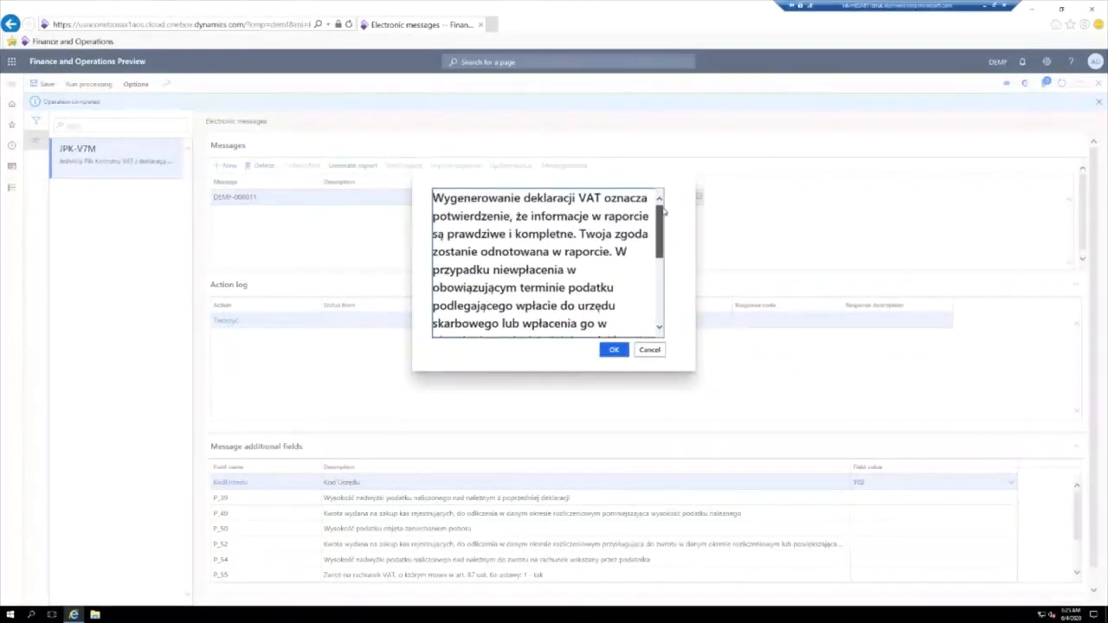
drag(662, 224, 658, 293)
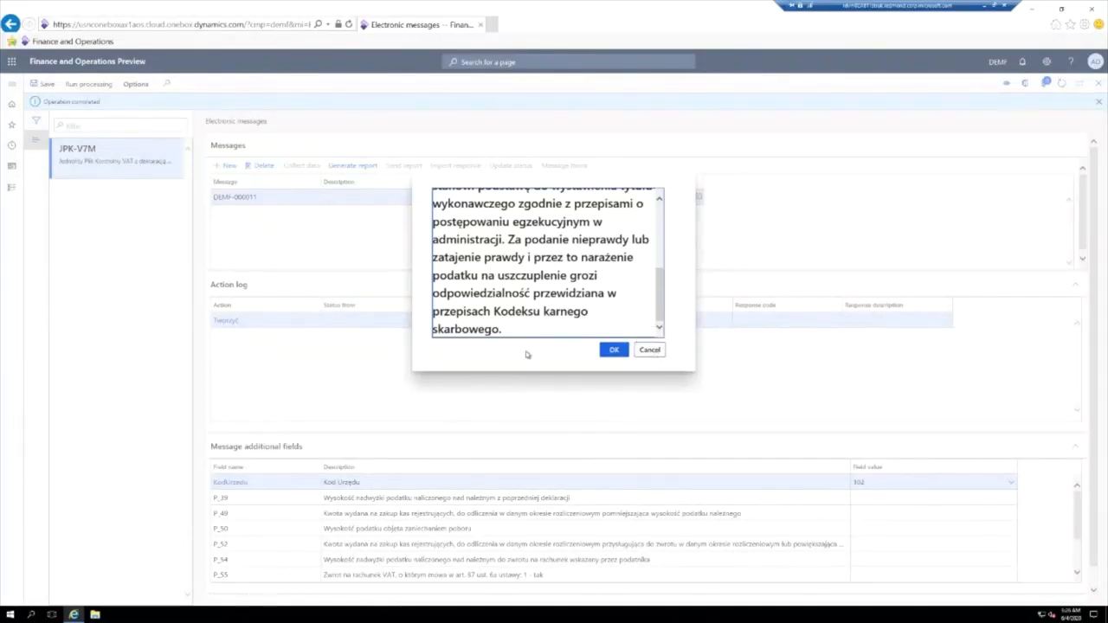
click(613, 350)
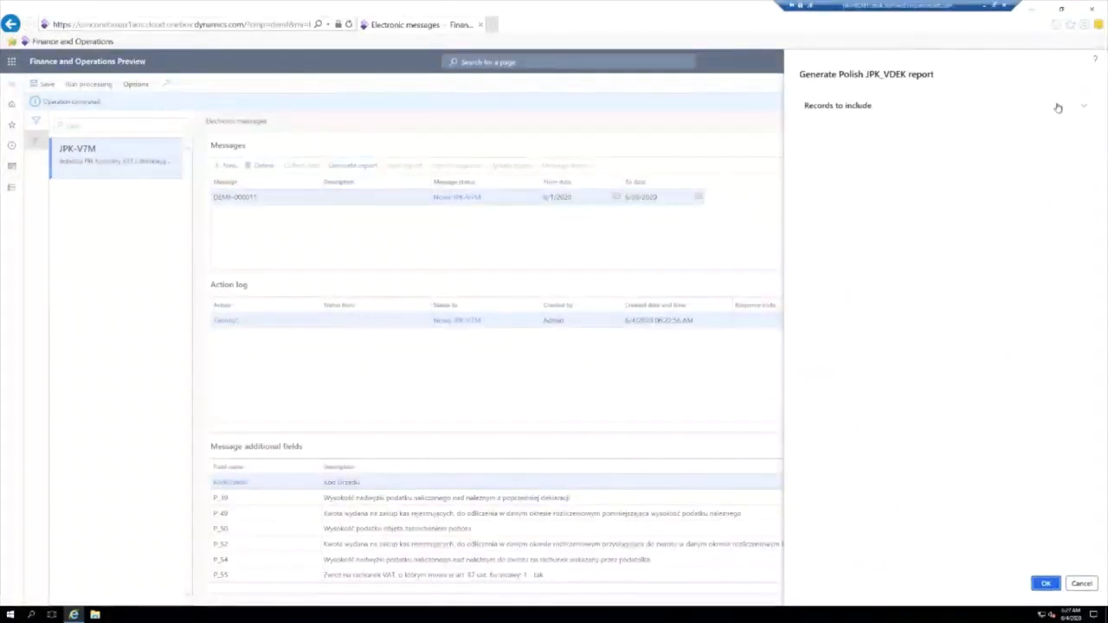
click(1083, 106)
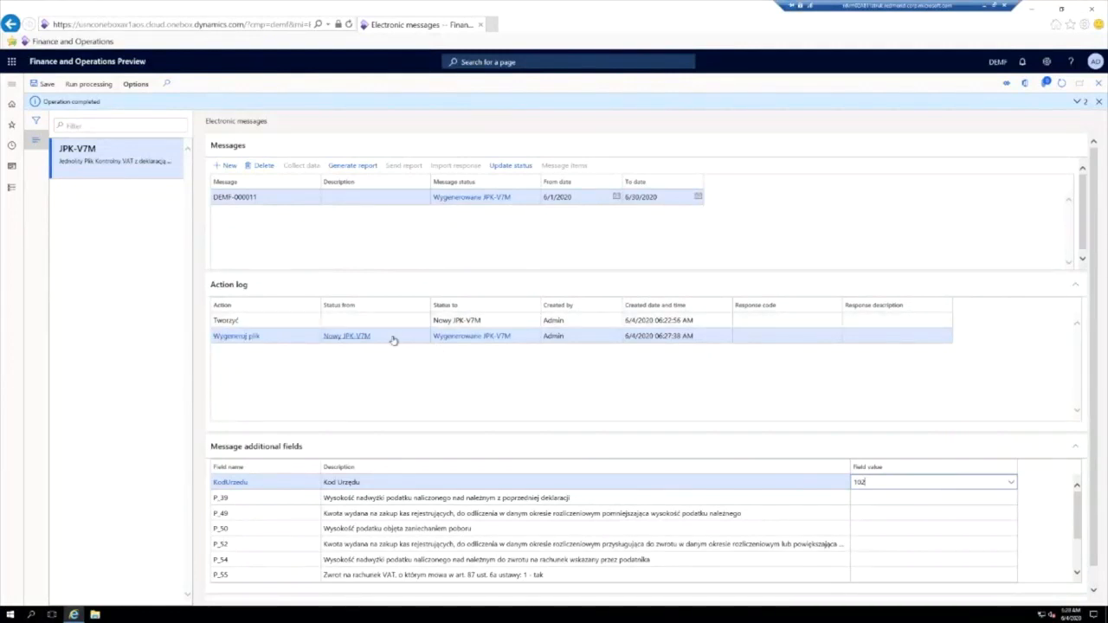
mouse_move(392, 339)
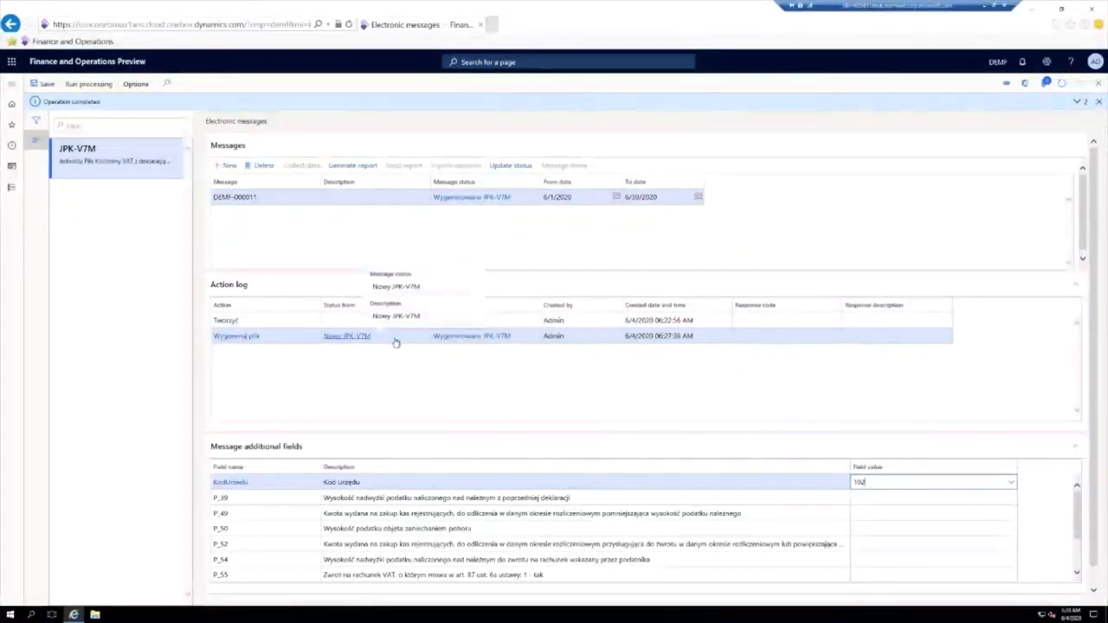
Download and open the JPK-V7M.xml file attached to the Wygeneruj plik entry in the action log.
click(574, 320)
click(580, 336)
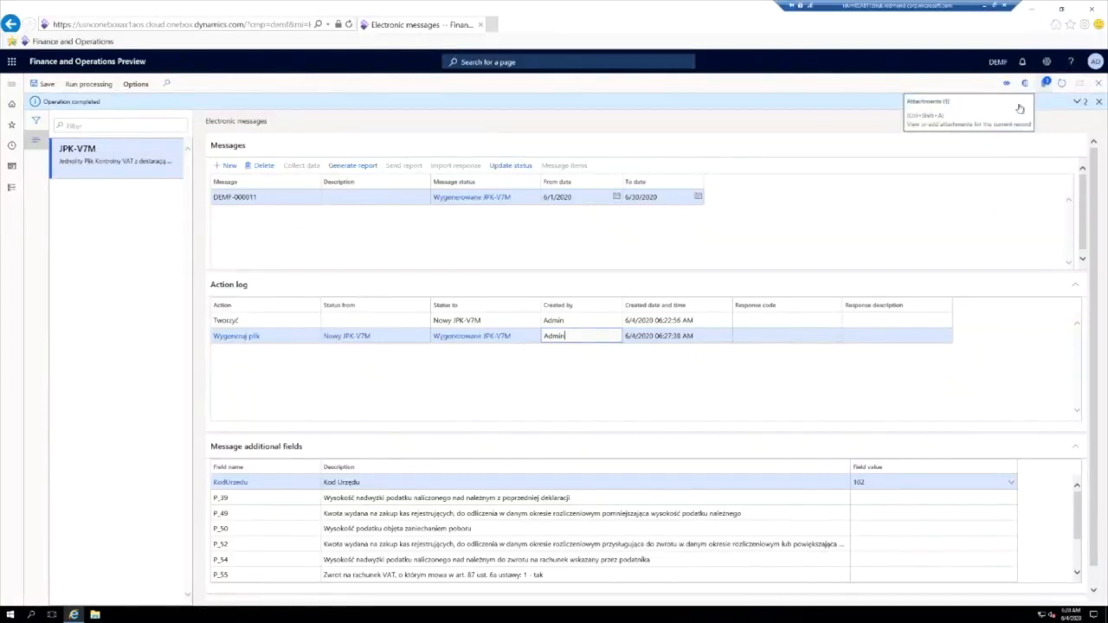
click(415, 322)
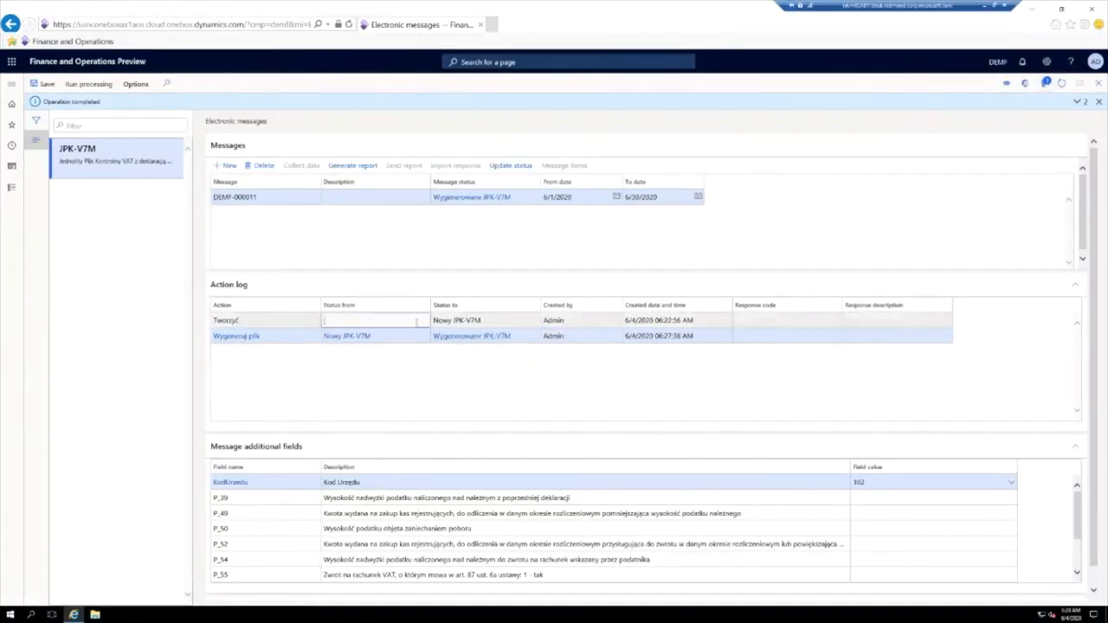
click(414, 336)
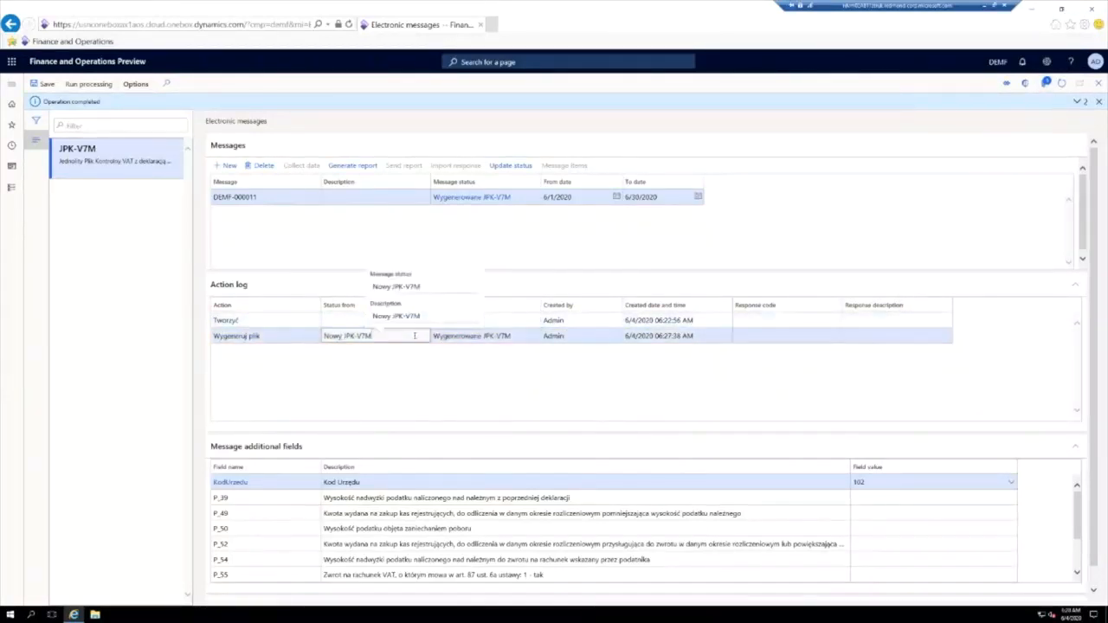
click(1048, 87)
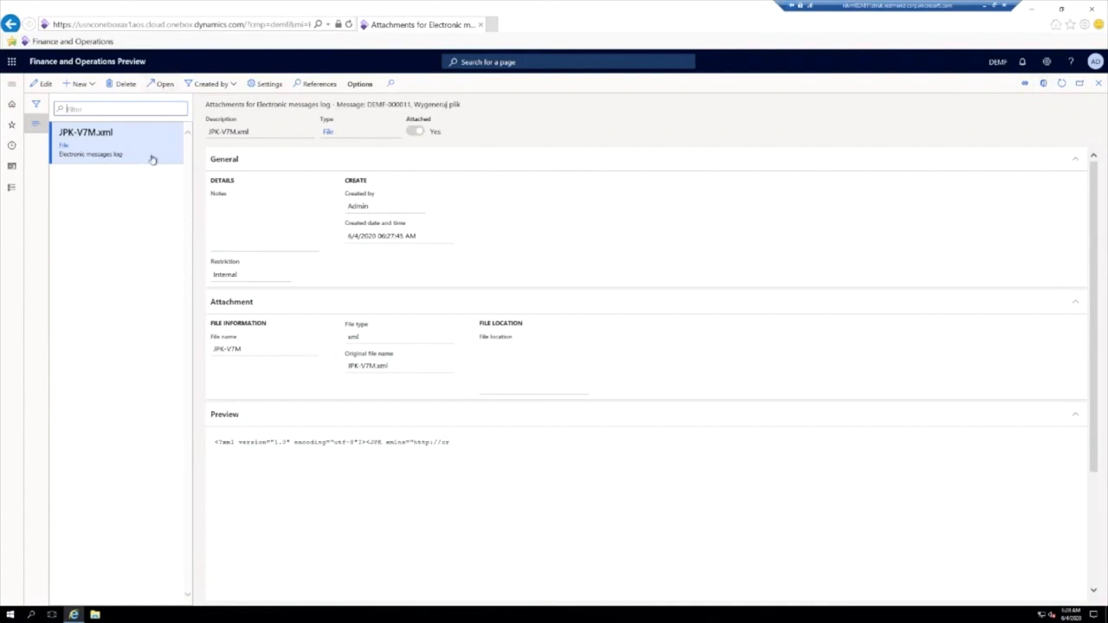
click(160, 84)
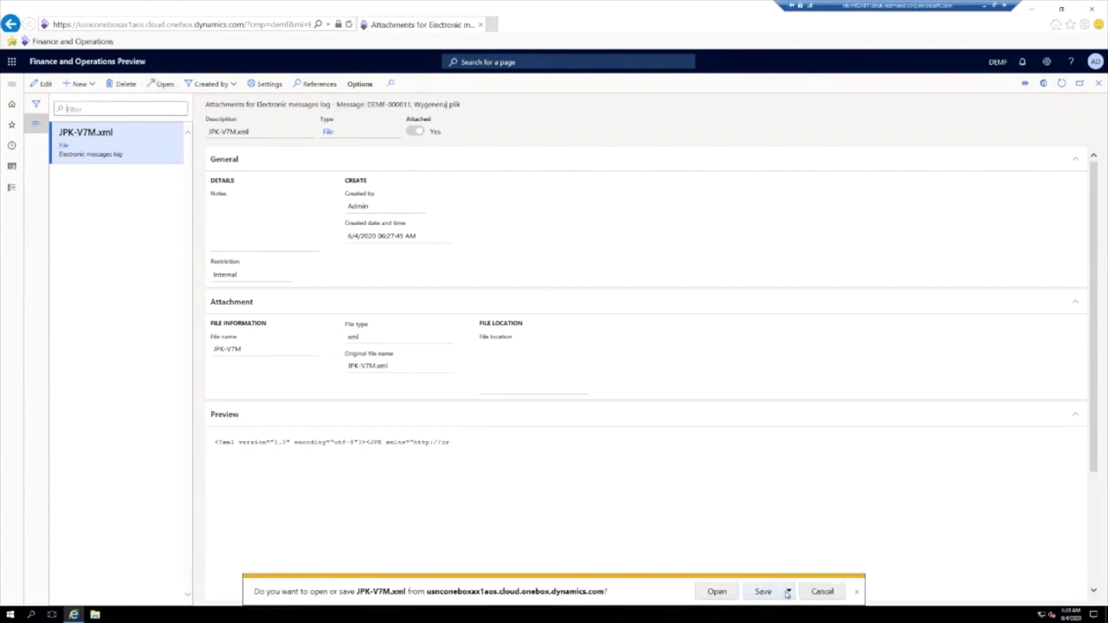
click(788, 592)
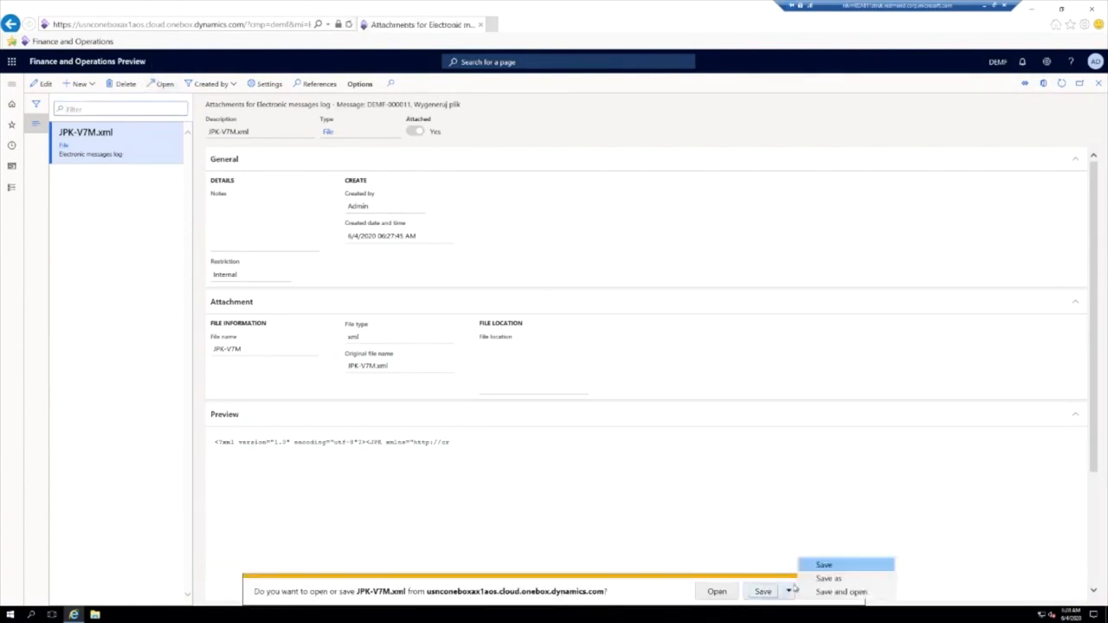
click(857, 593)
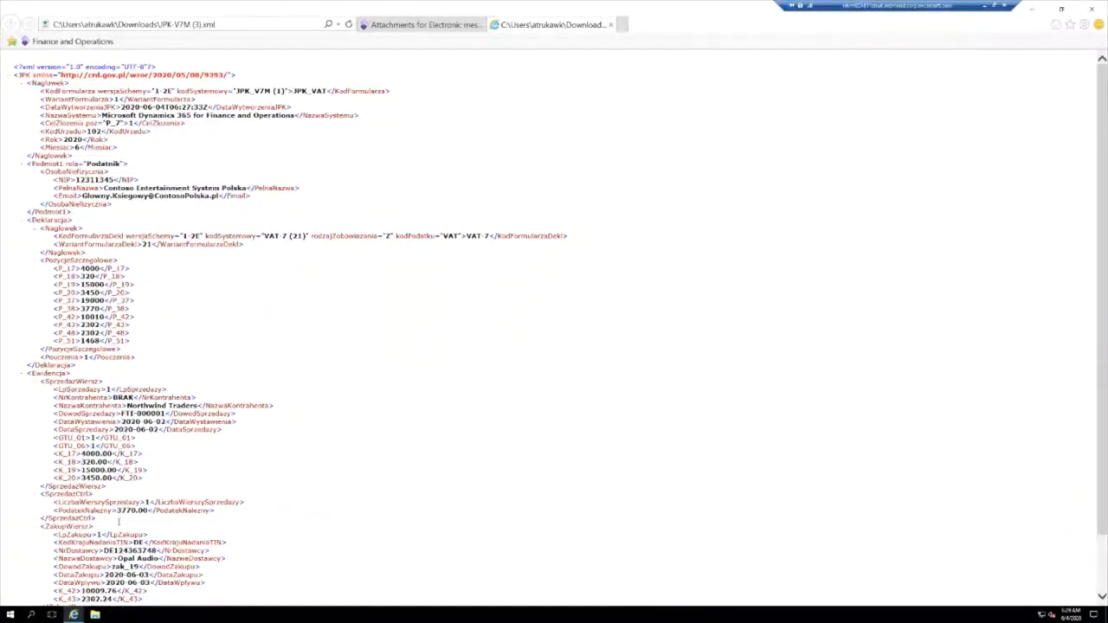
Read through the generated XML file's header, declaration and sales and purchase records, and return to the electronic messages.
scroll(180, 538, down, 2)
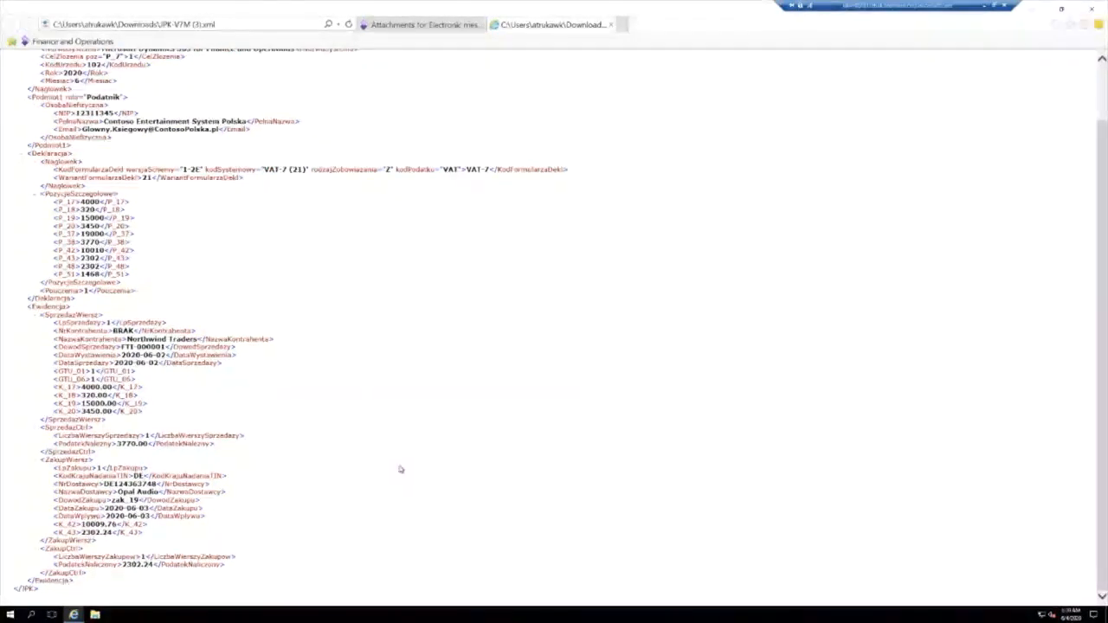
scroll(307, 329, up, 2)
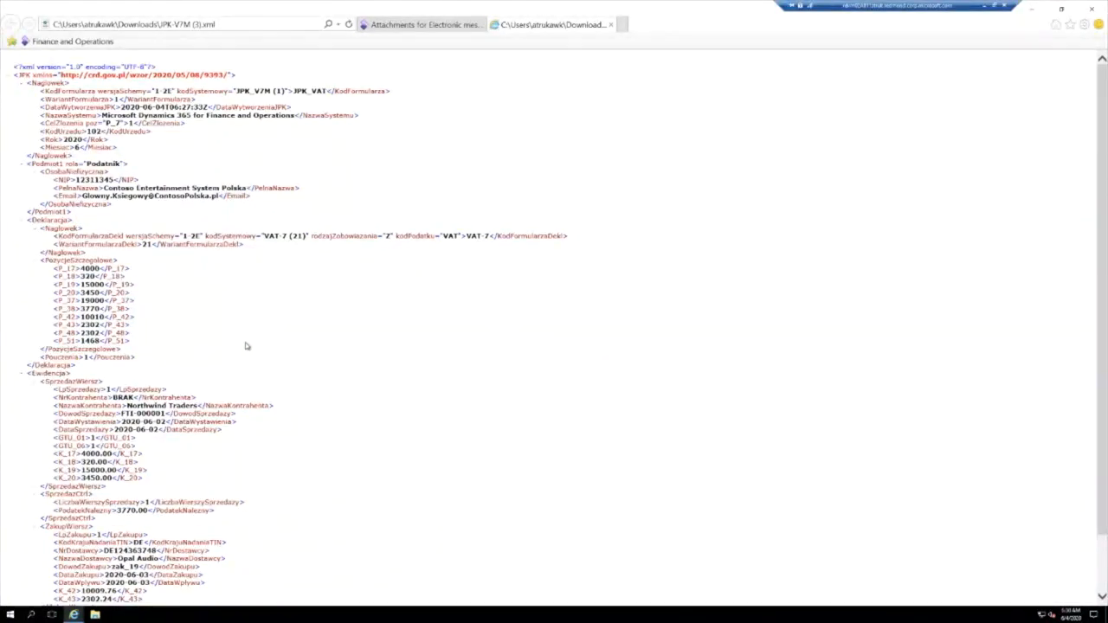
scroll(282, 343, down, 2)
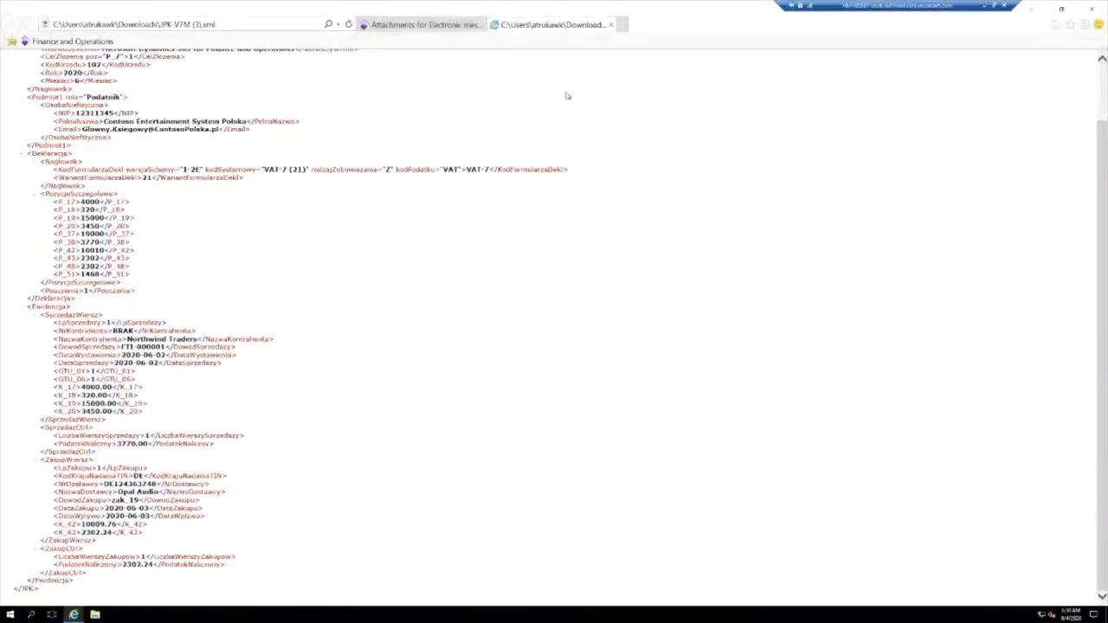
click(442, 26)
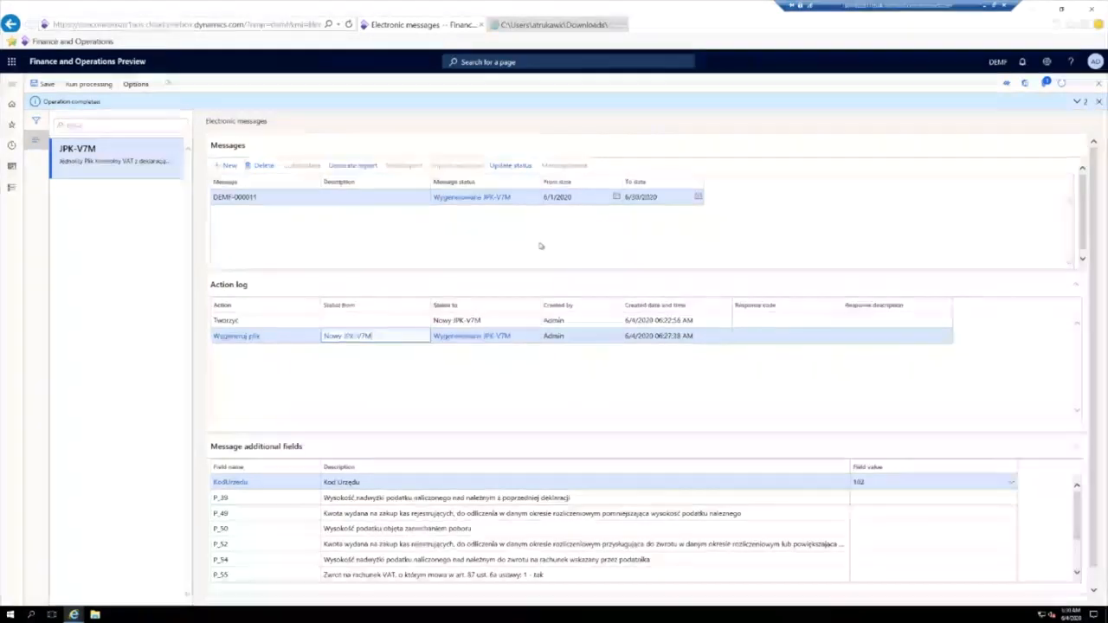
Update the status of the June 2020 message to Zgłoszone JPK-V7M with the Zmień status action.
click(511, 173)
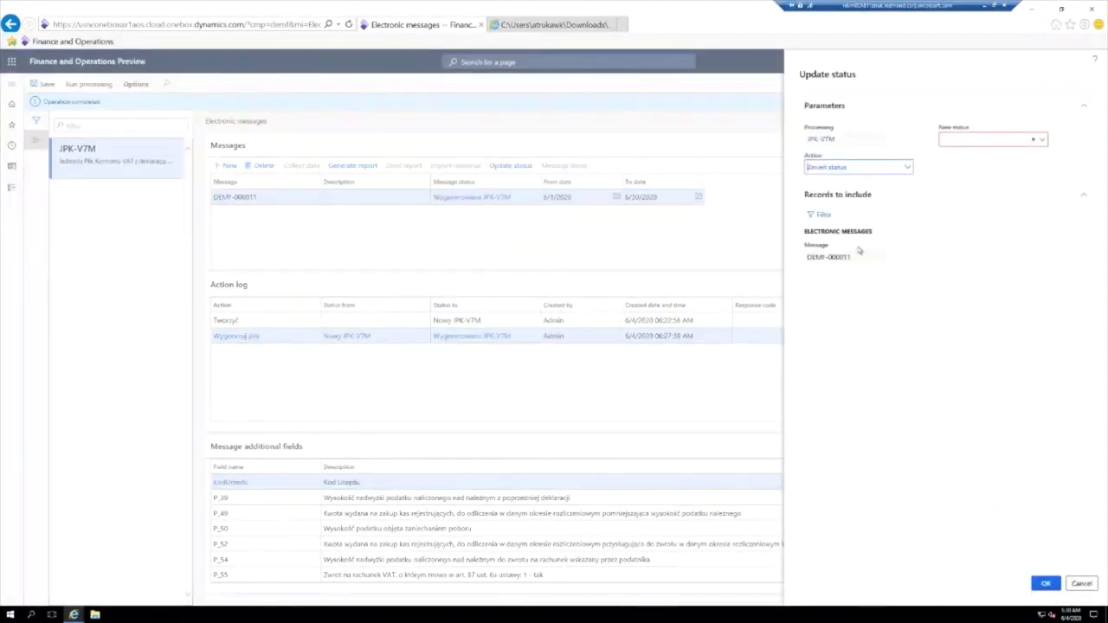
click(1042, 140)
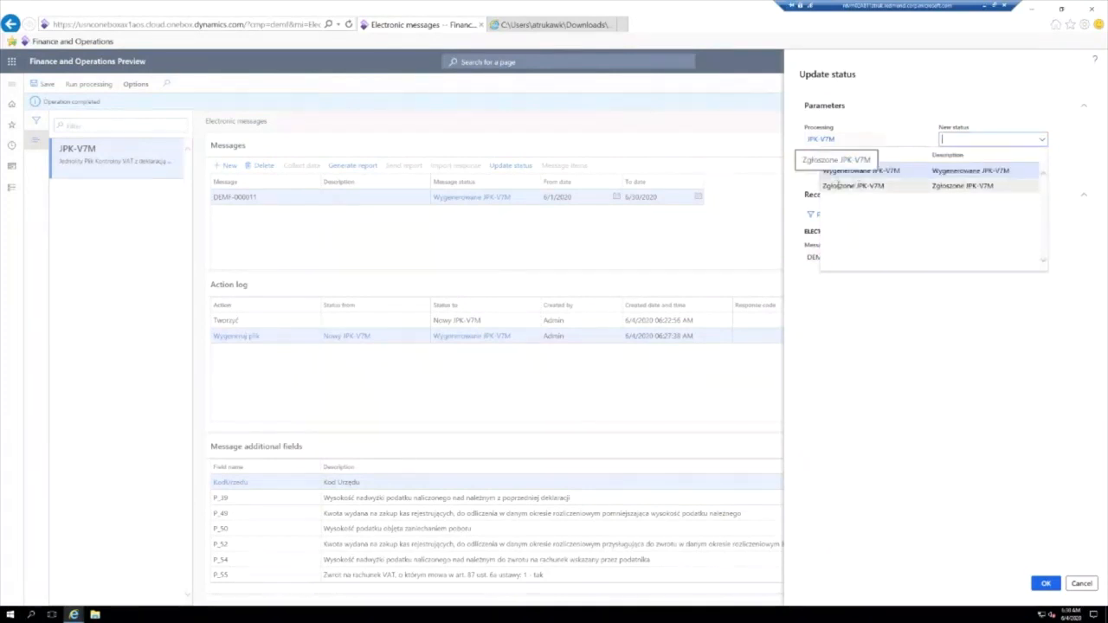
click(1004, 184)
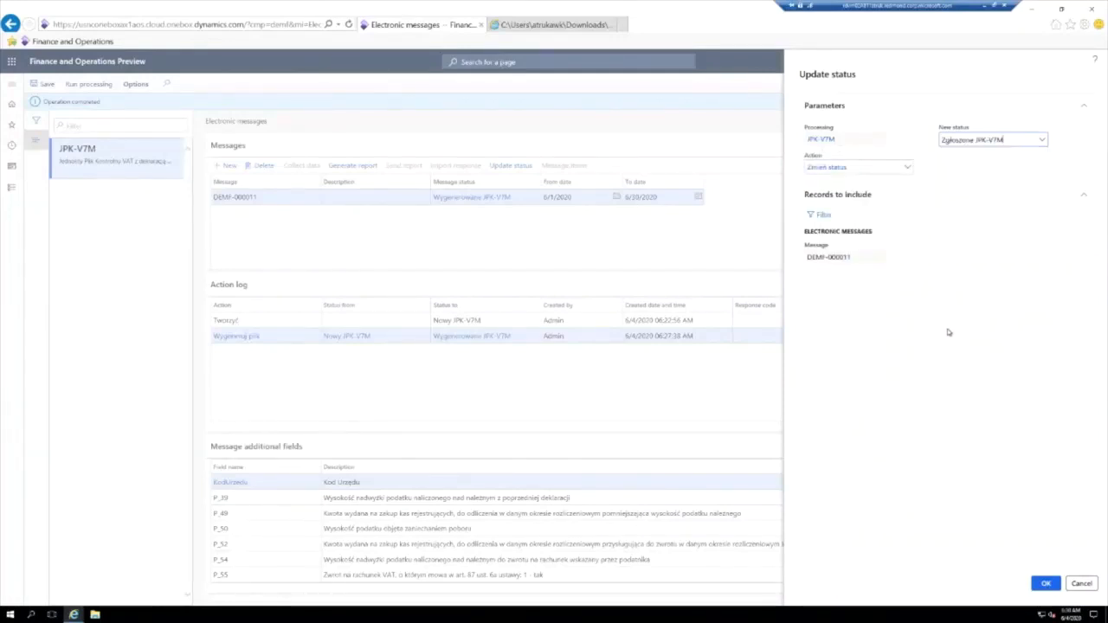
click(1043, 585)
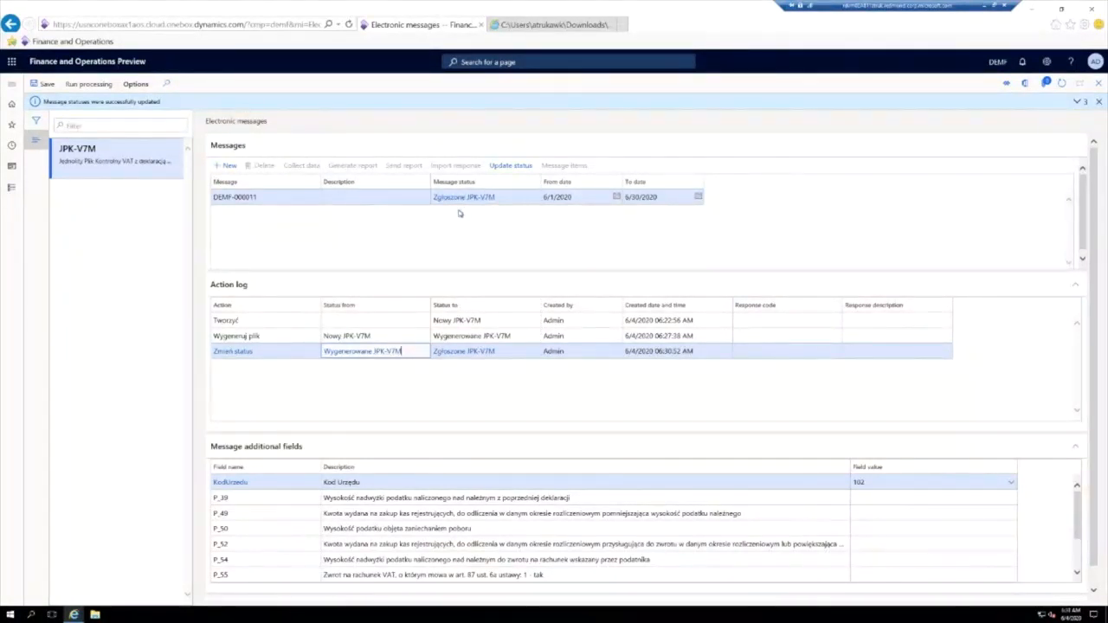
Change the June 2020 message's status back to Wygenerowane JPK-V7M with the Zmień status action.
click(511, 166)
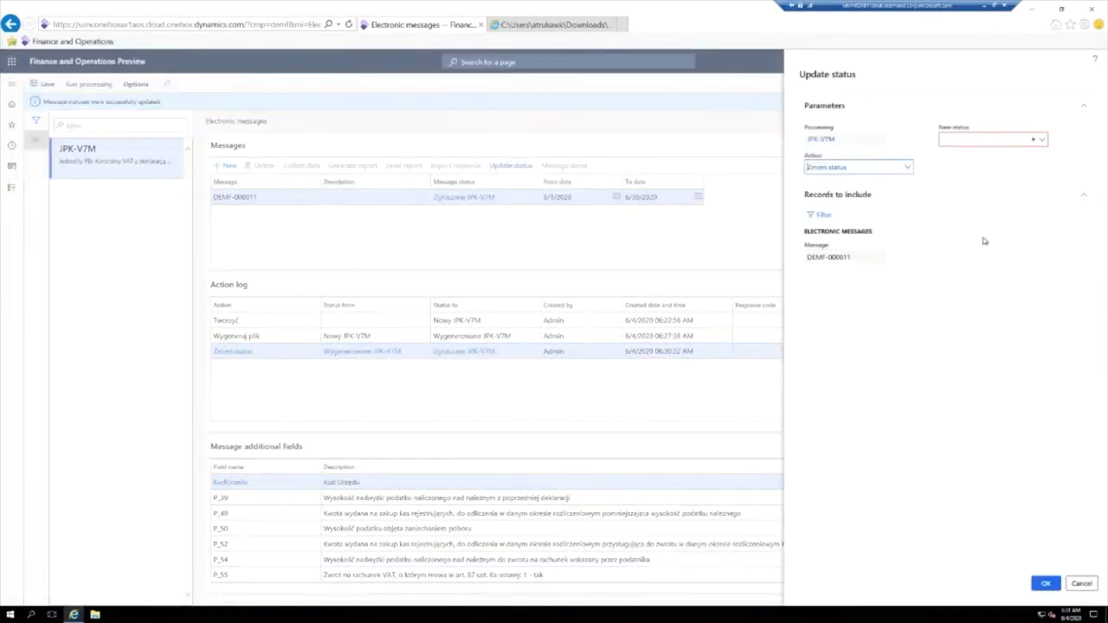
click(1043, 142)
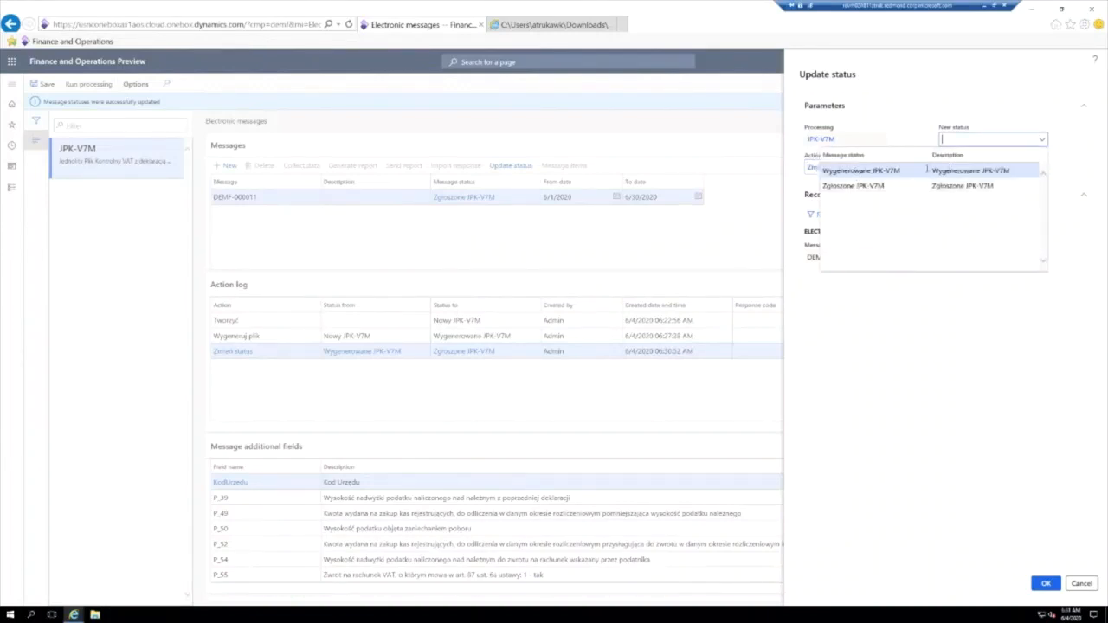
click(926, 170)
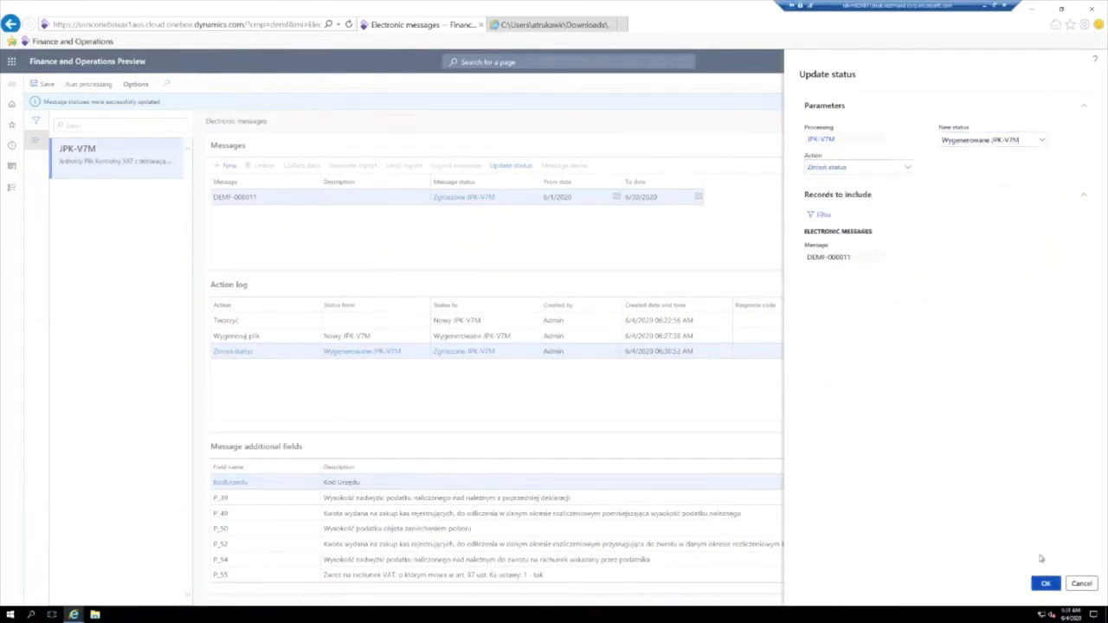
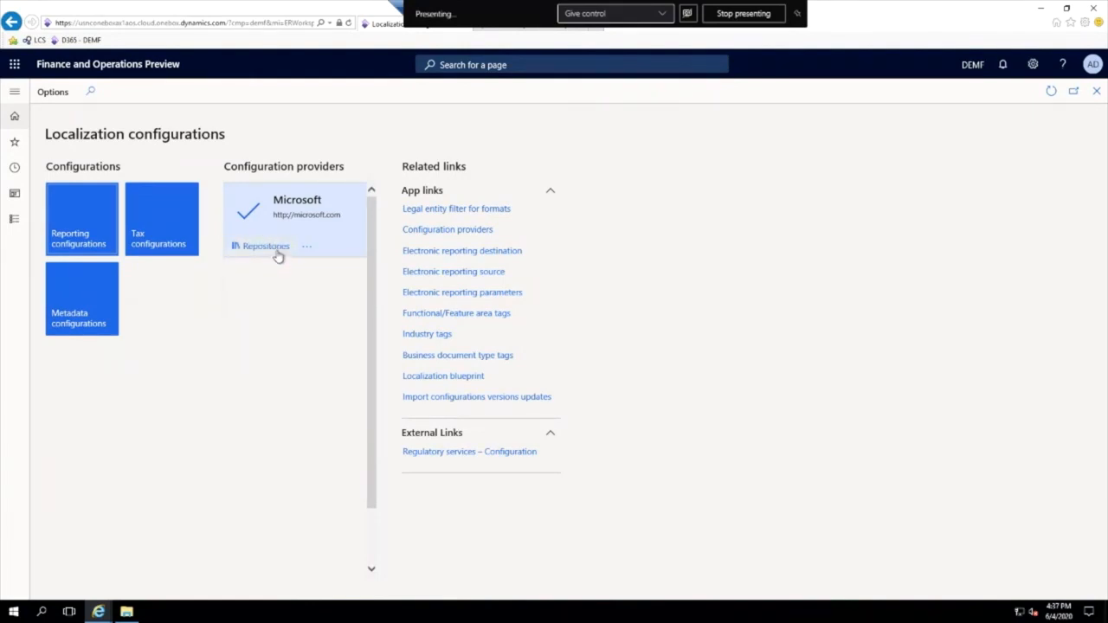
Open the Global configuration repository of the Microsoft configuration provider.
click(263, 250)
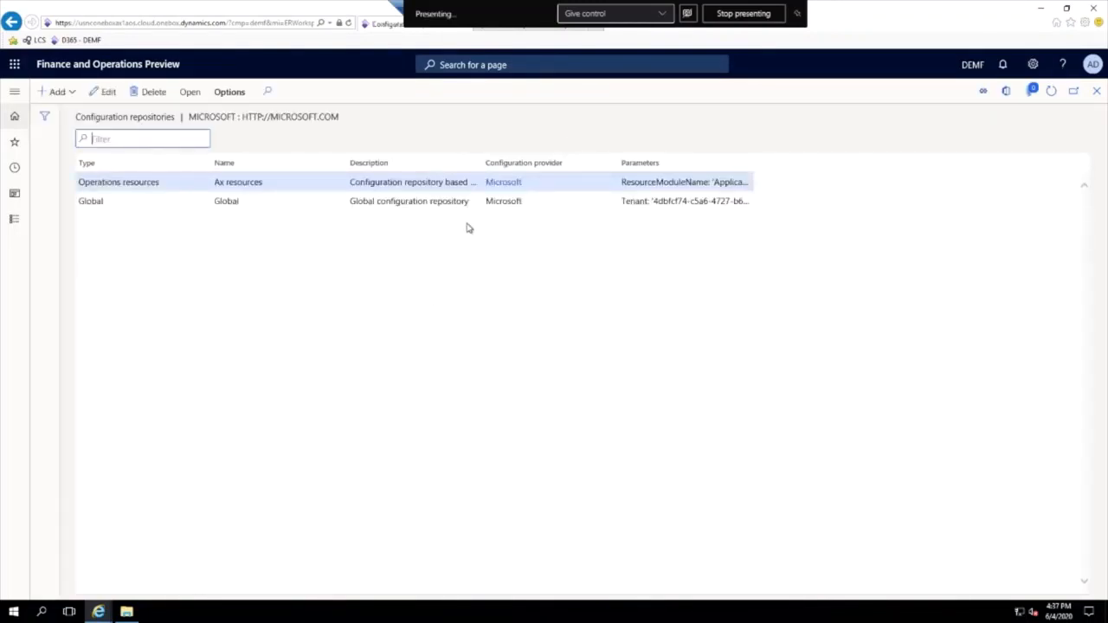
click(453, 202)
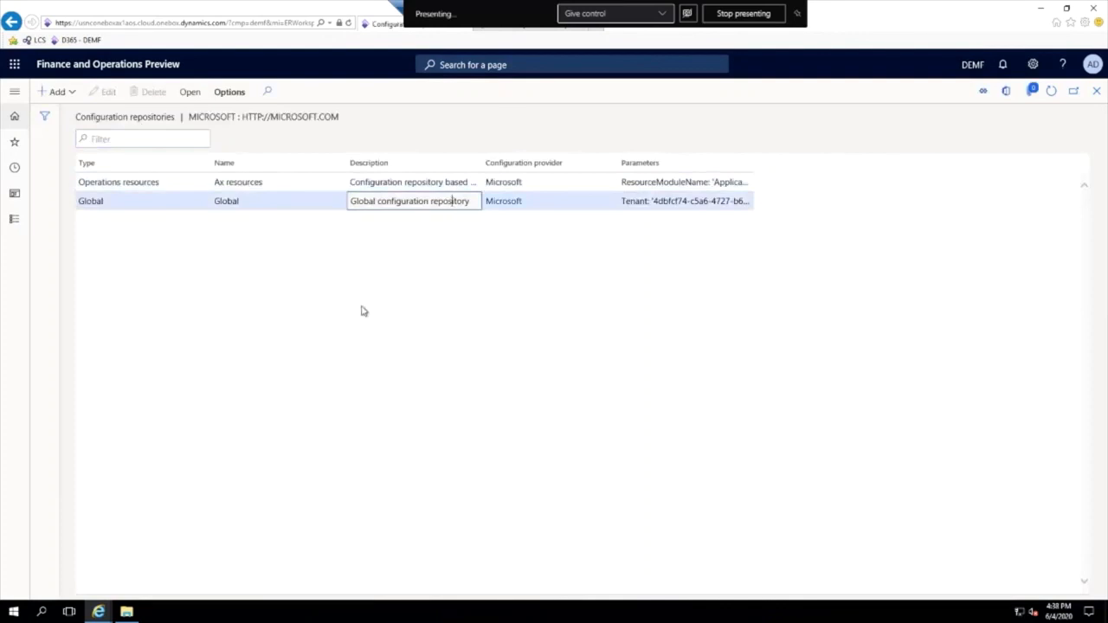
click(194, 96)
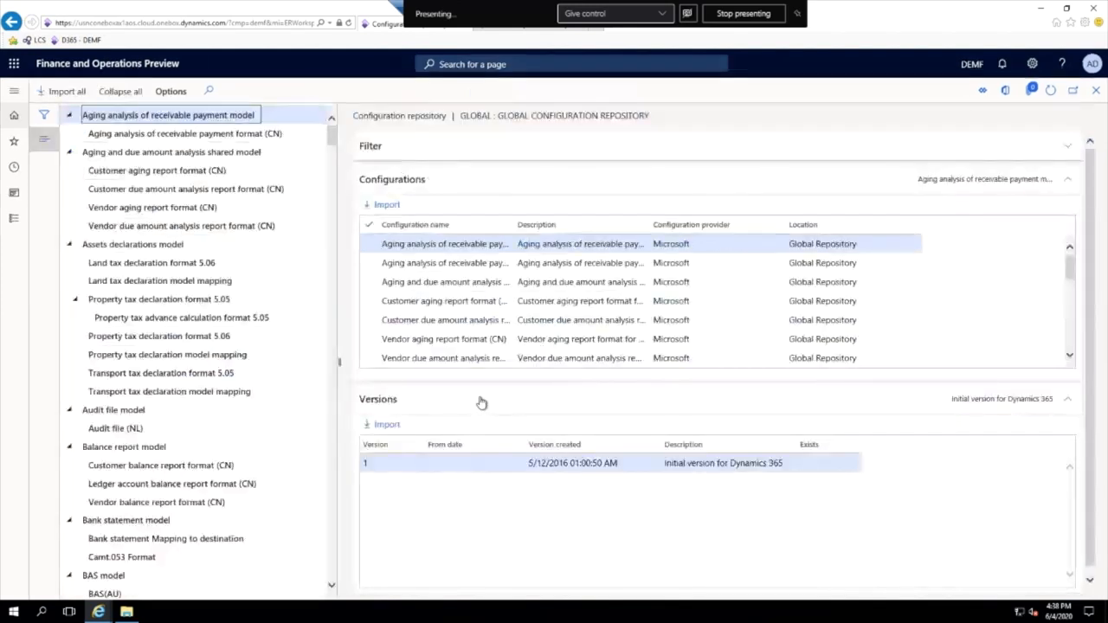
Search the repository's configuration tree for V7M and select JPK-V7M XML format (PL).
click(181, 426)
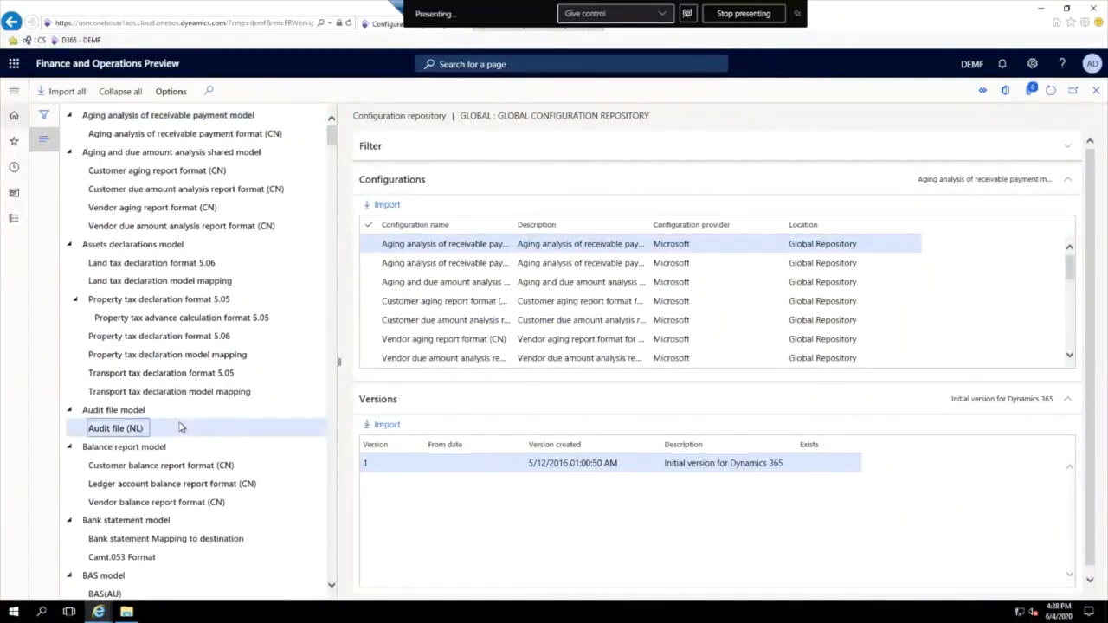
key(ctrl+f)
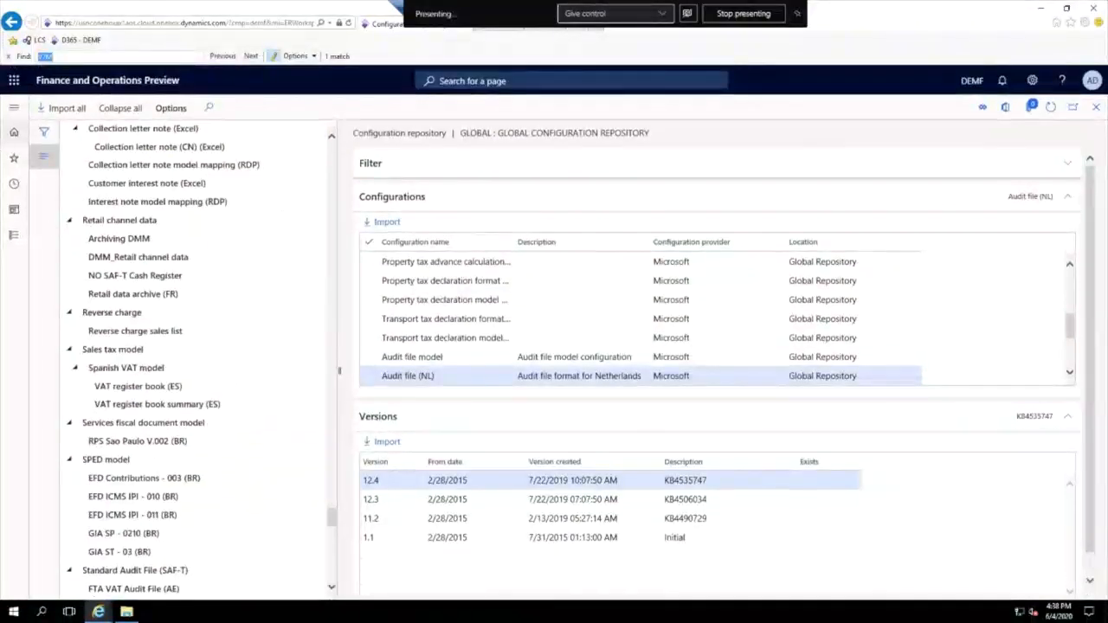
click(76, 58)
key(Return)
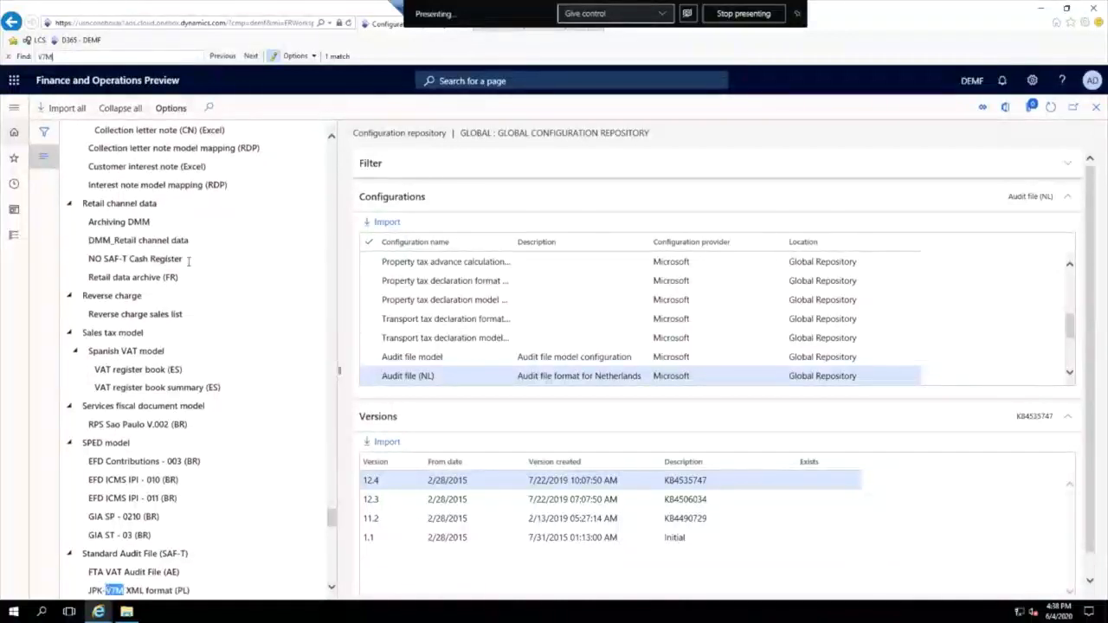
scroll(193, 349, down, 3)
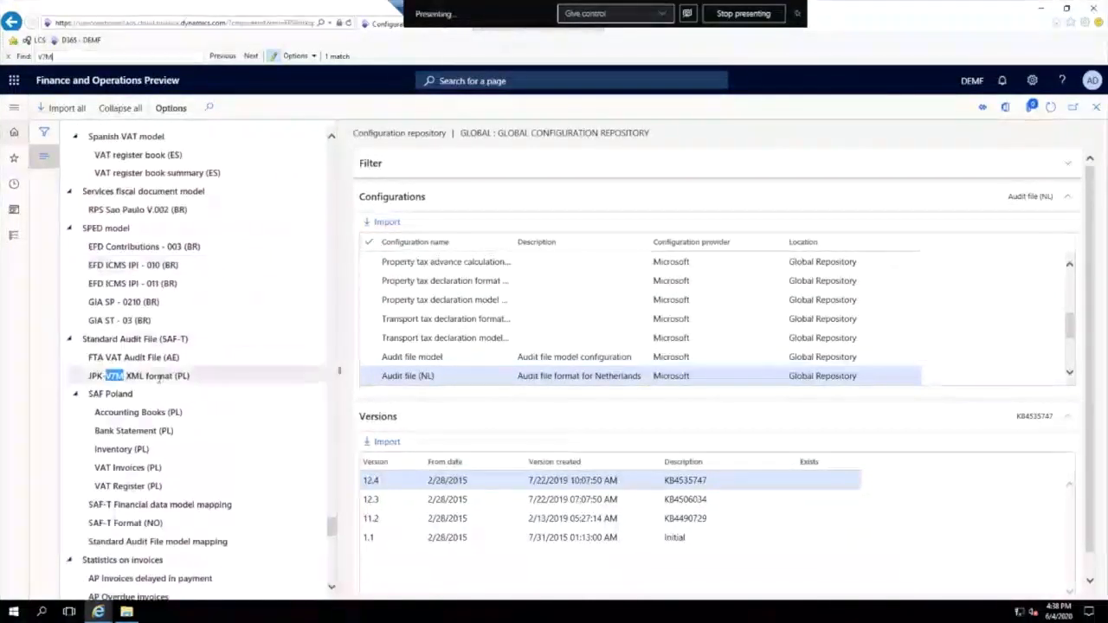
click(158, 376)
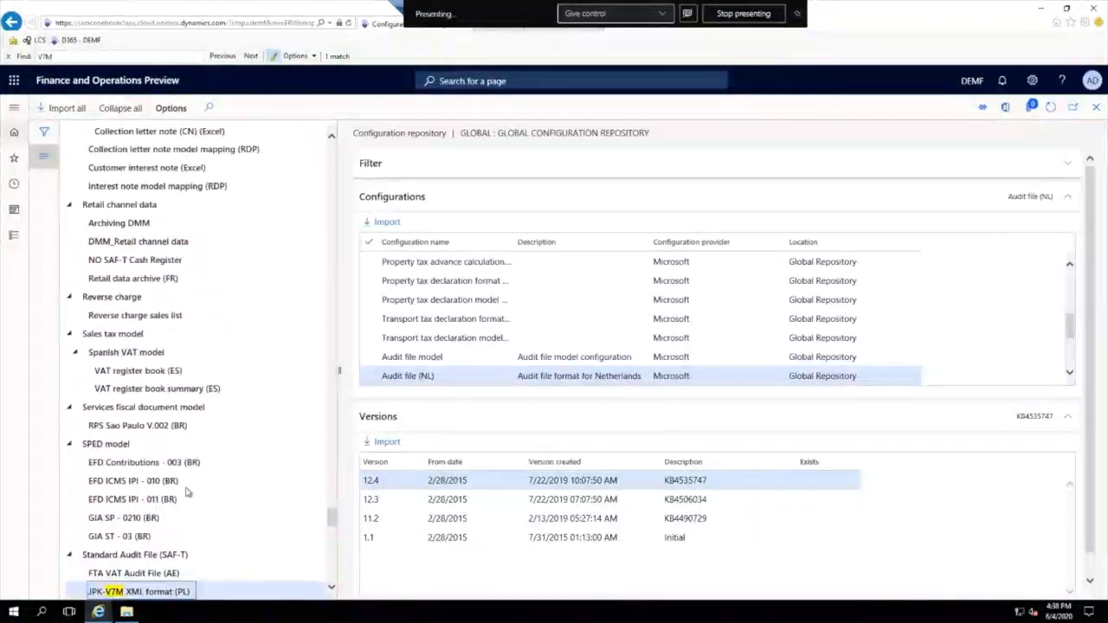
Check the repository versions of JPK-V7M XML format (PL) and Standard Audit File model mapping.
scroll(164, 414, down, 2)
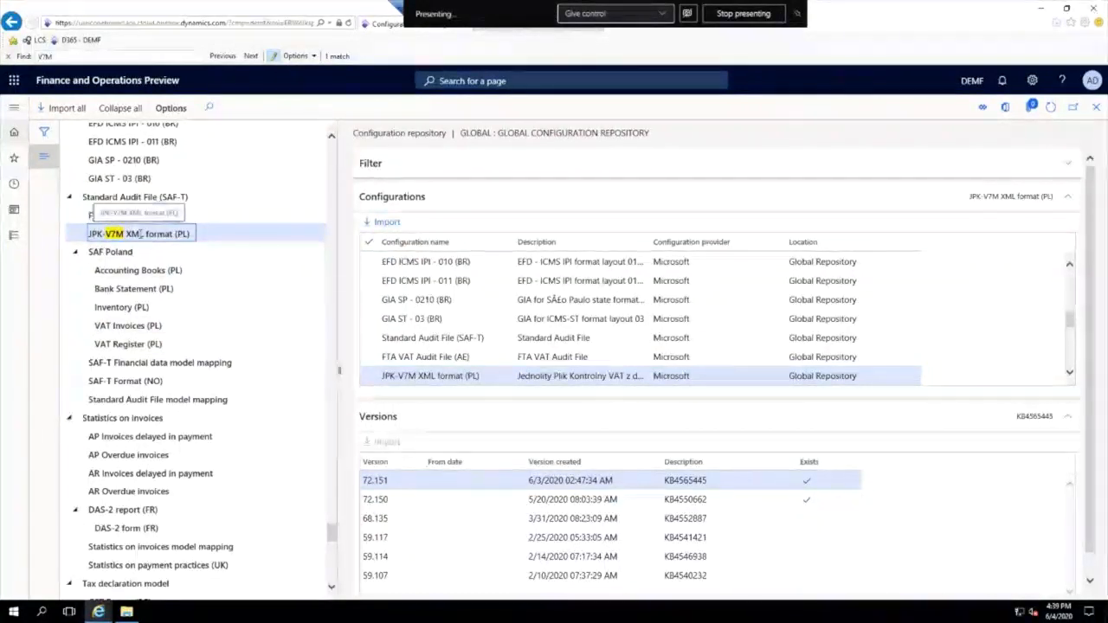
click(227, 400)
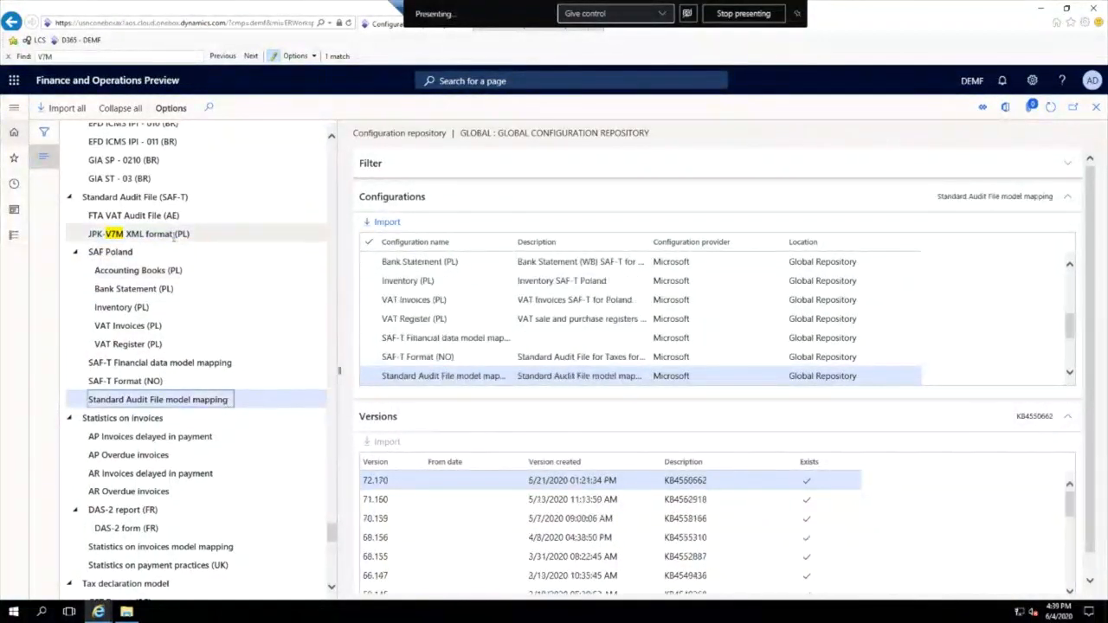
click(183, 238)
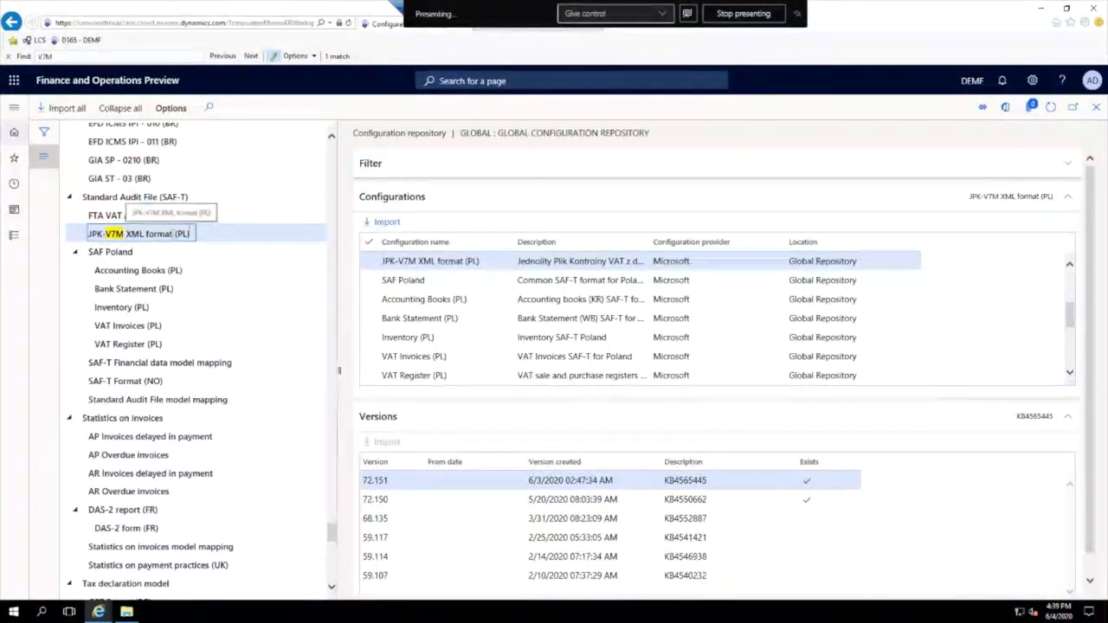
Open the reporting configurations, expand Standard Audit File (SAF-T), and examine its model mapping and JPK-V7M XML format (PL) versions.
click(1095, 108)
click(1095, 108)
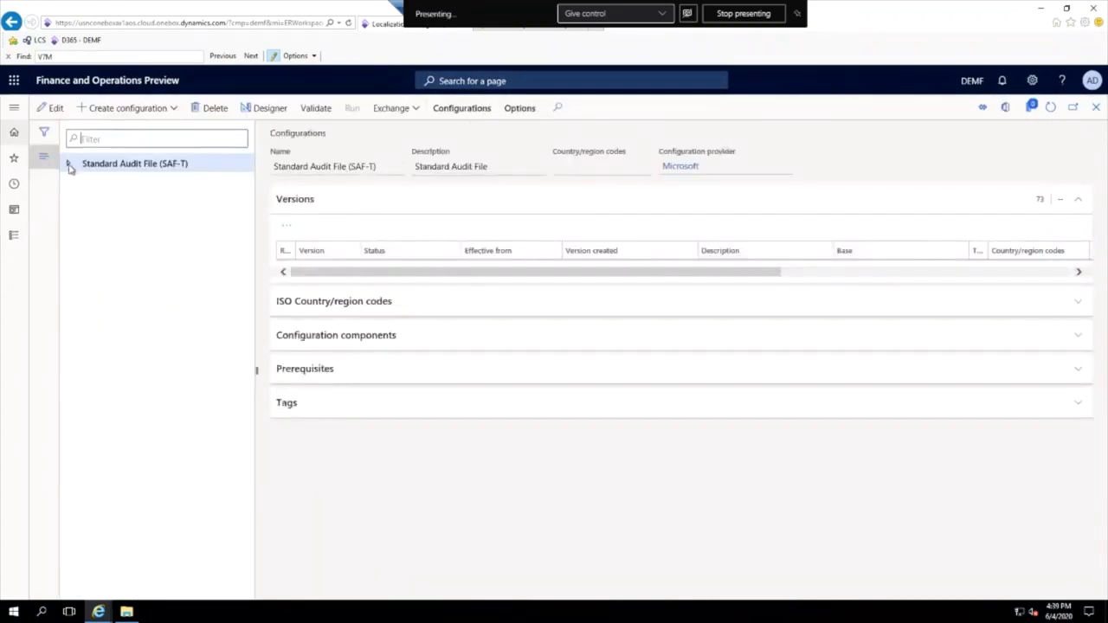
click(69, 164)
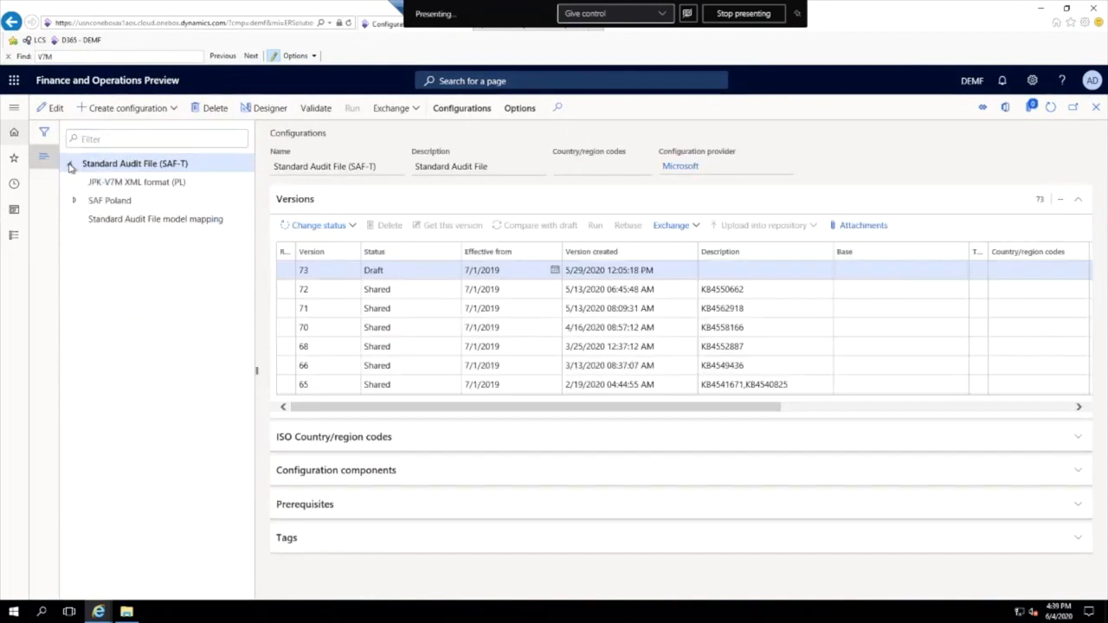
click(117, 181)
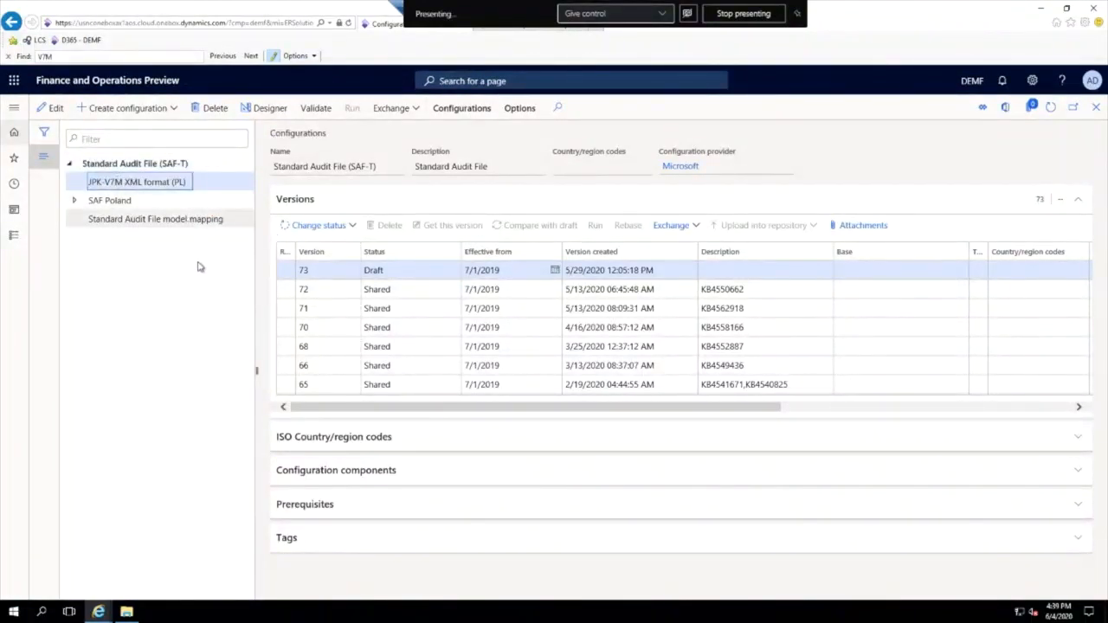
click(158, 219)
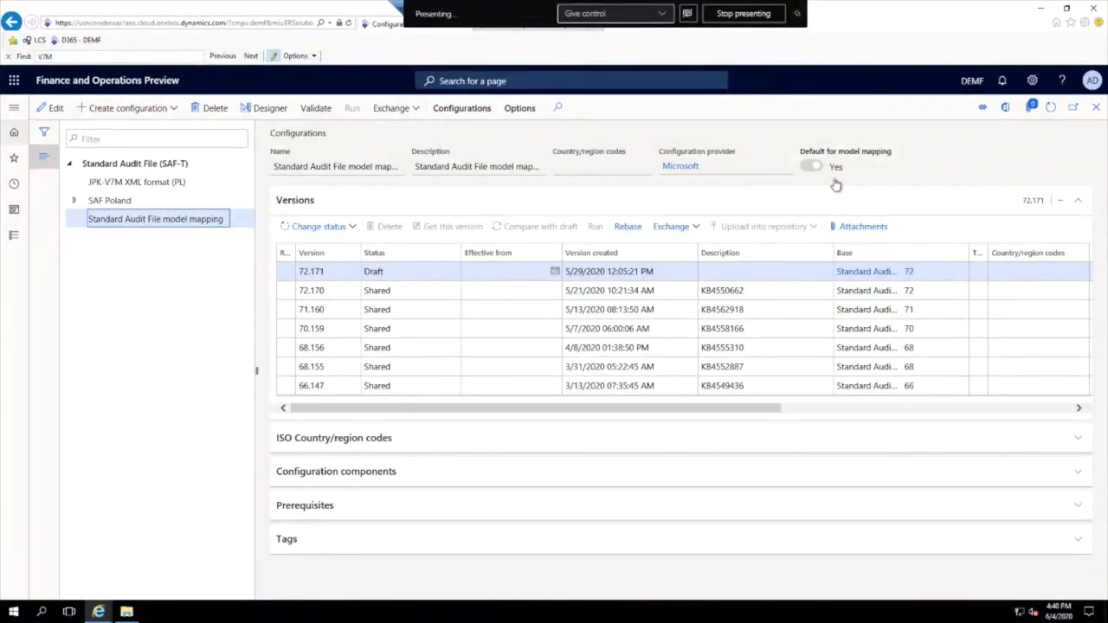
click(144, 183)
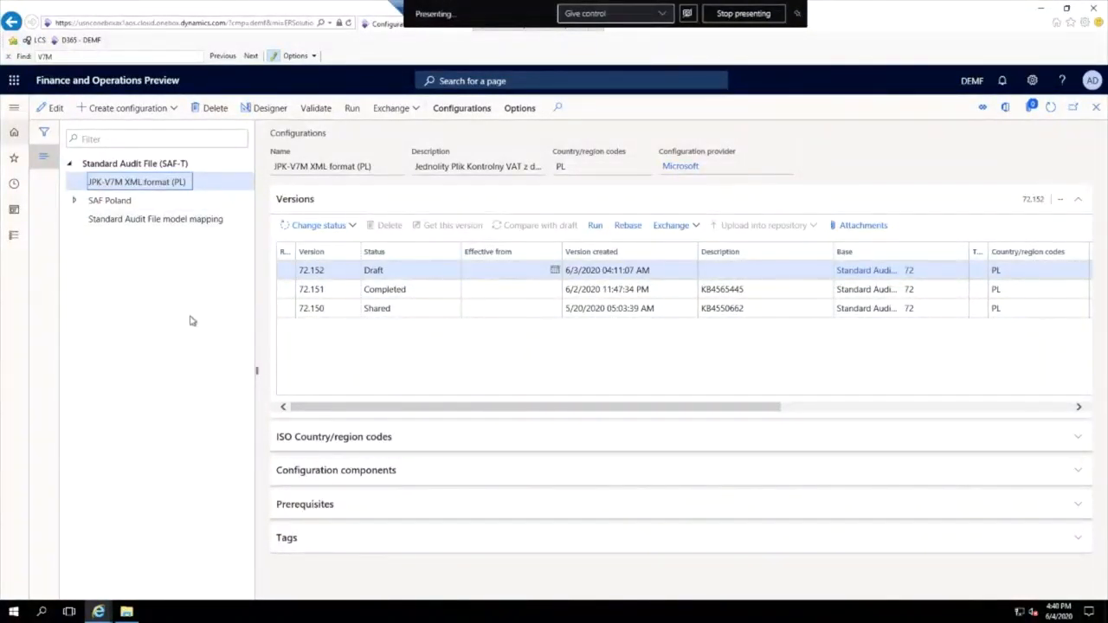
Open the application-specific parameters setup of JPK-V7M XML format (PL) and select version 72.151.
click(483, 117)
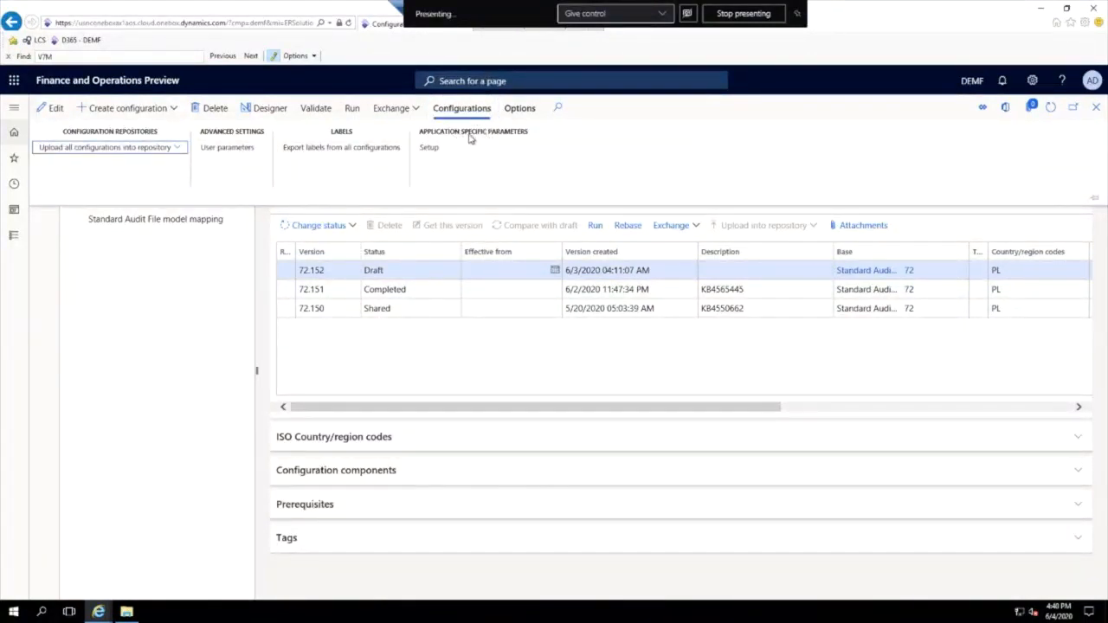
click(428, 148)
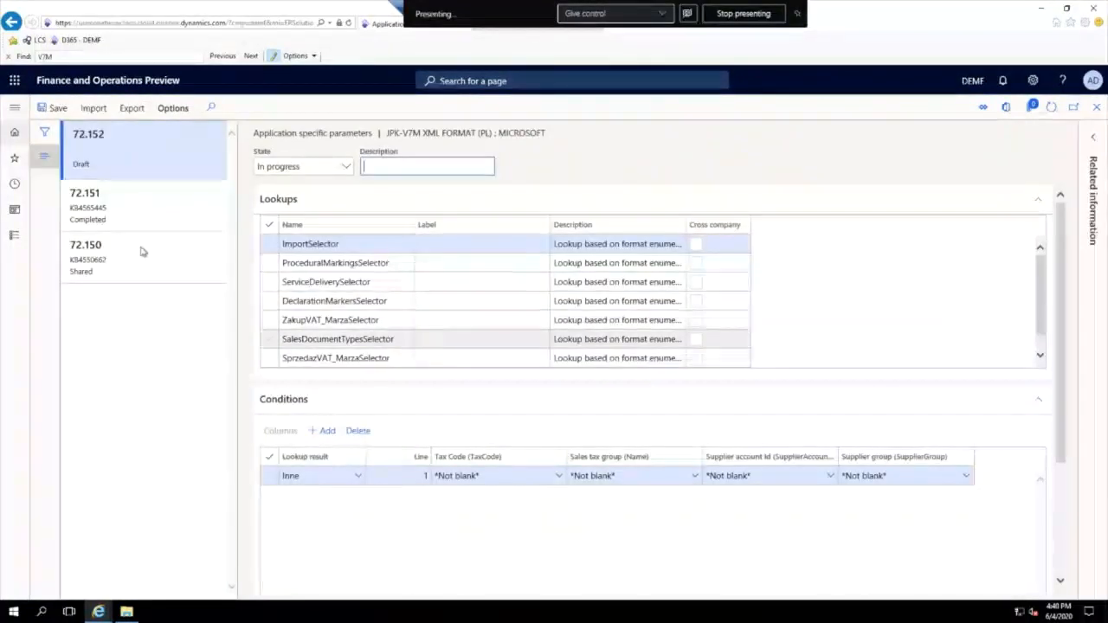
click(125, 213)
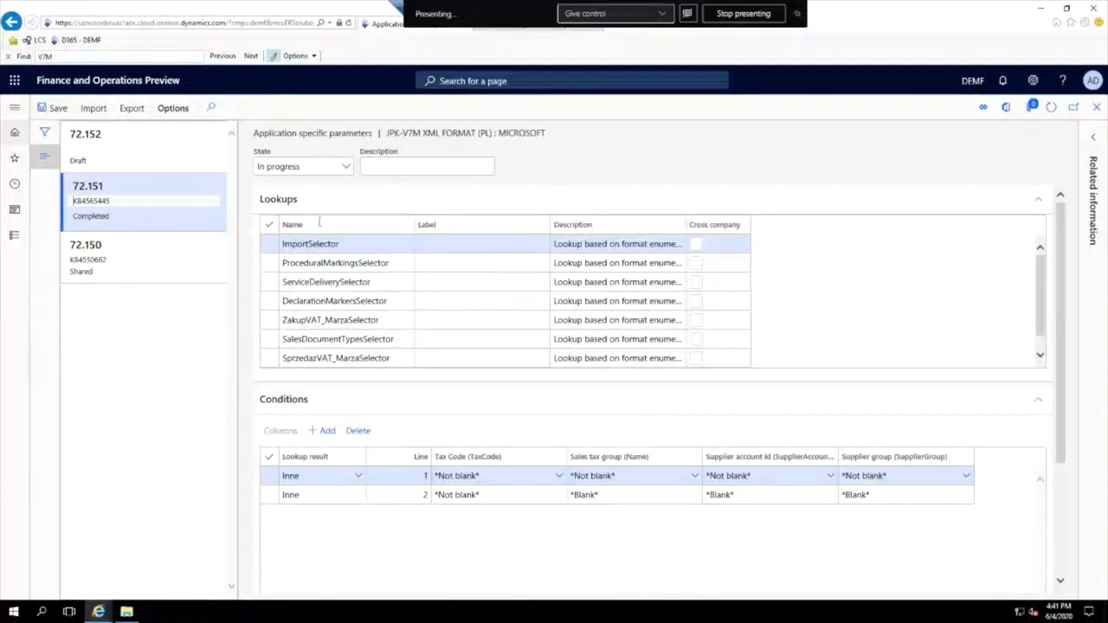
Examine the ServiceDeliverySelector conditions, its available GTU lookup results, and the DeclarationMarkersSelector conditions.
click(382, 282)
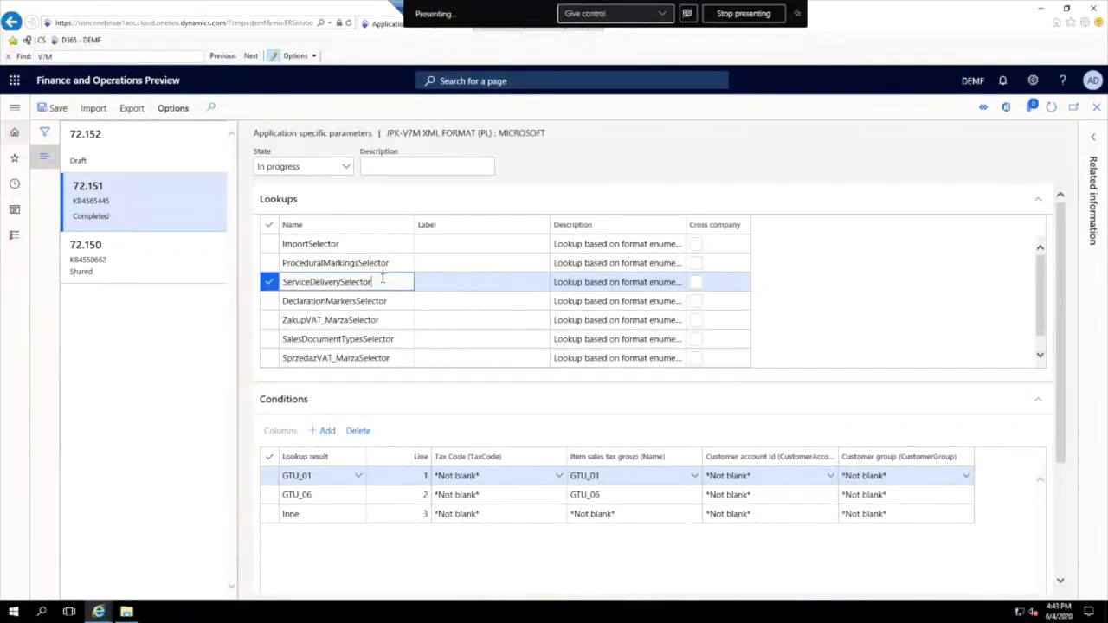
click(361, 477)
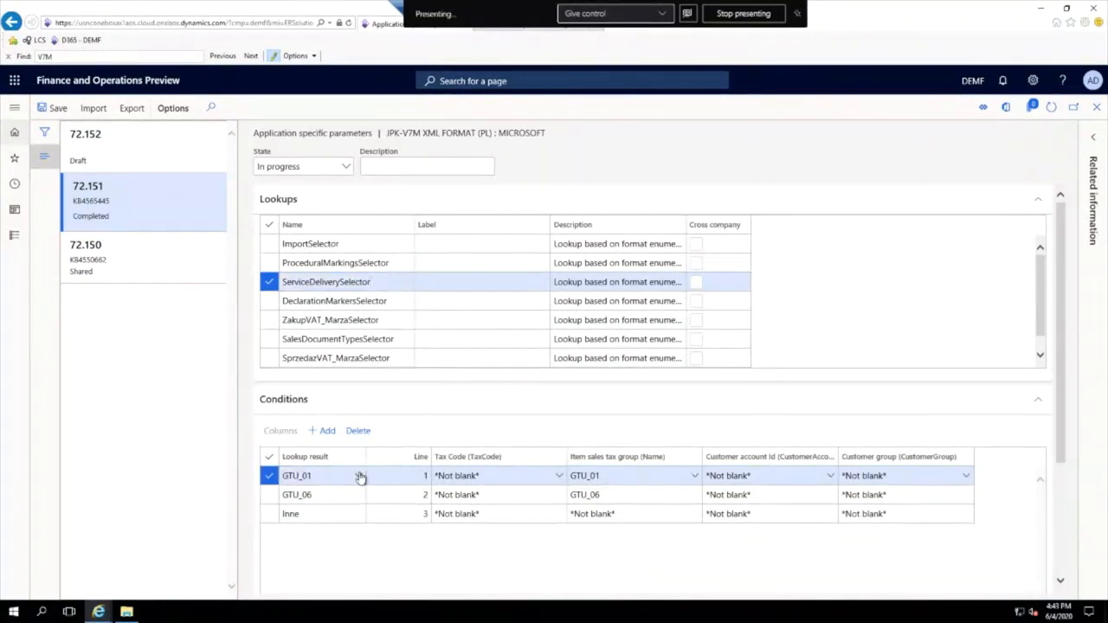
click(359, 476)
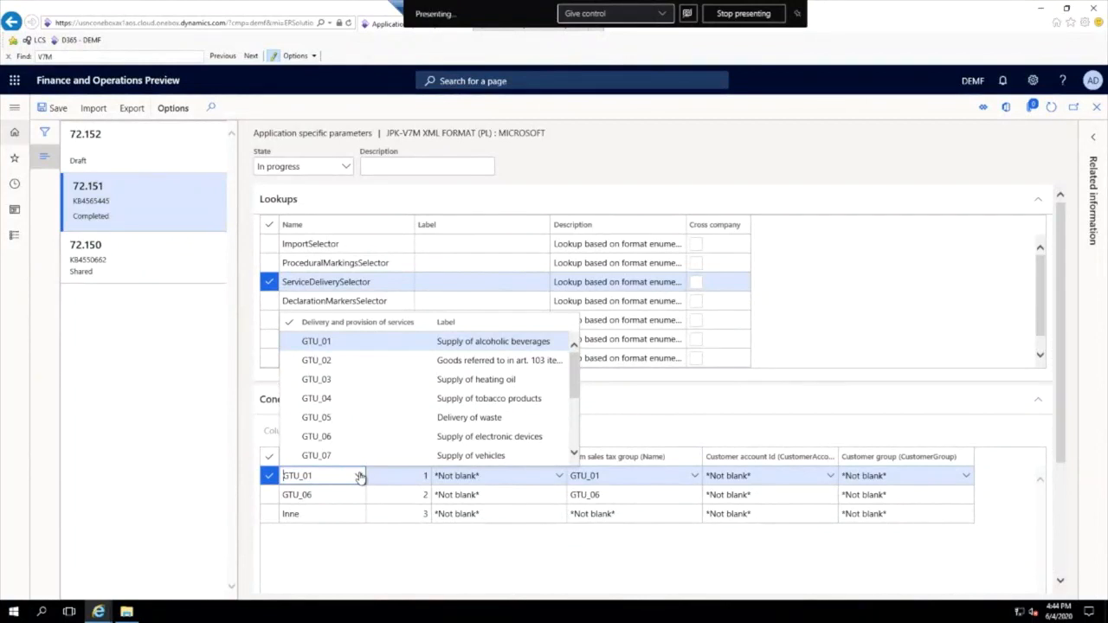
click(407, 564)
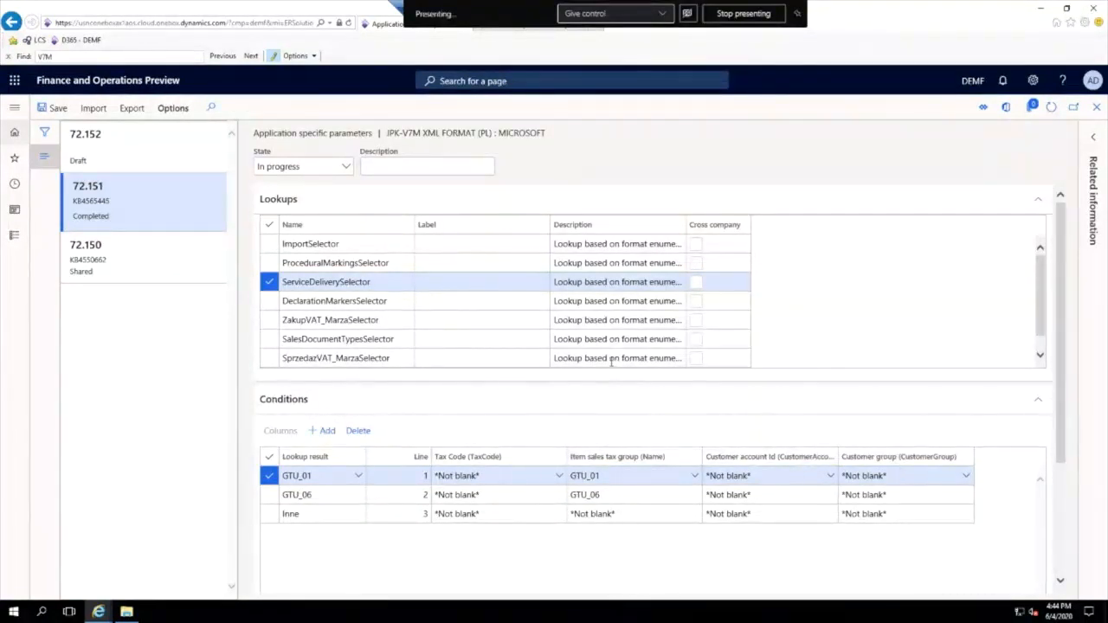
click(399, 302)
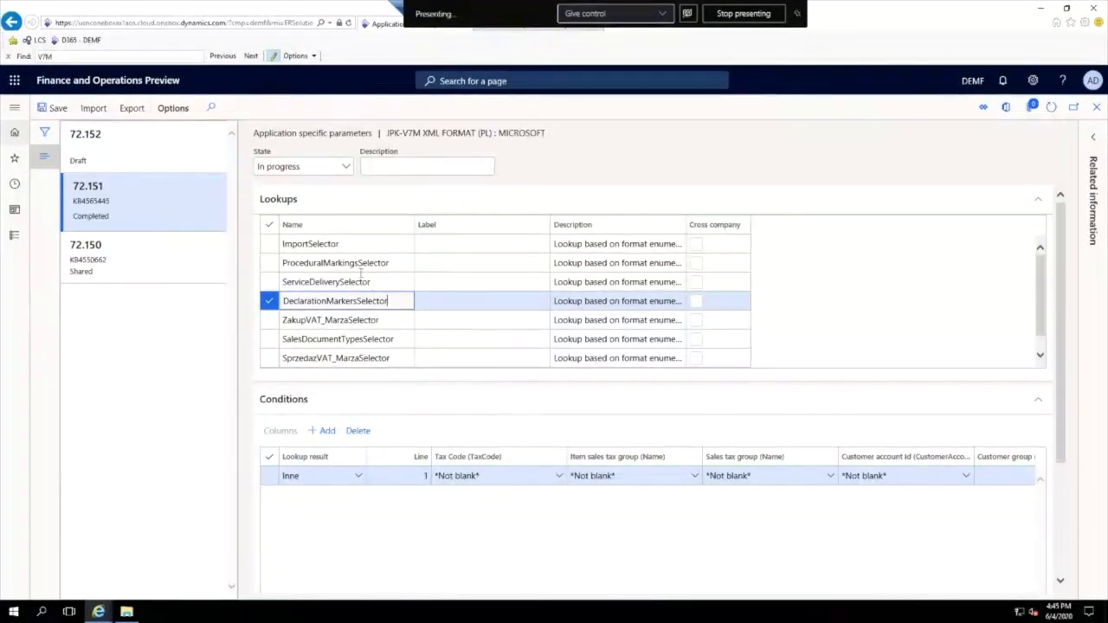
Examine the tax code, sales tax group, supplier account and supplier group criteria in both ImportSelector condition lines.
click(343, 244)
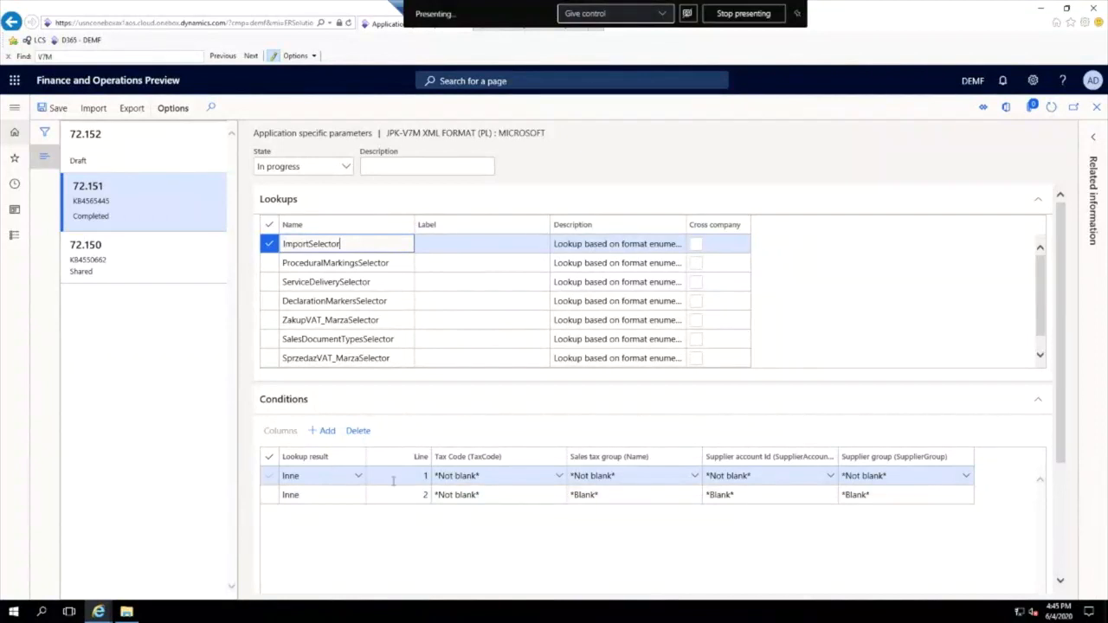
click(499, 476)
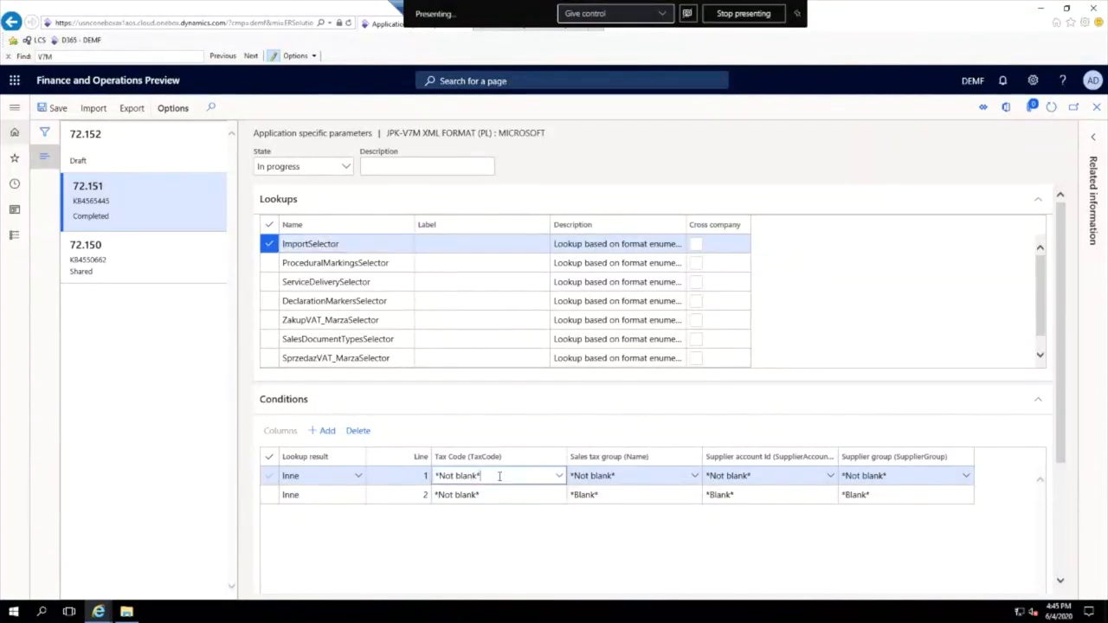
click(615, 475)
click(815, 476)
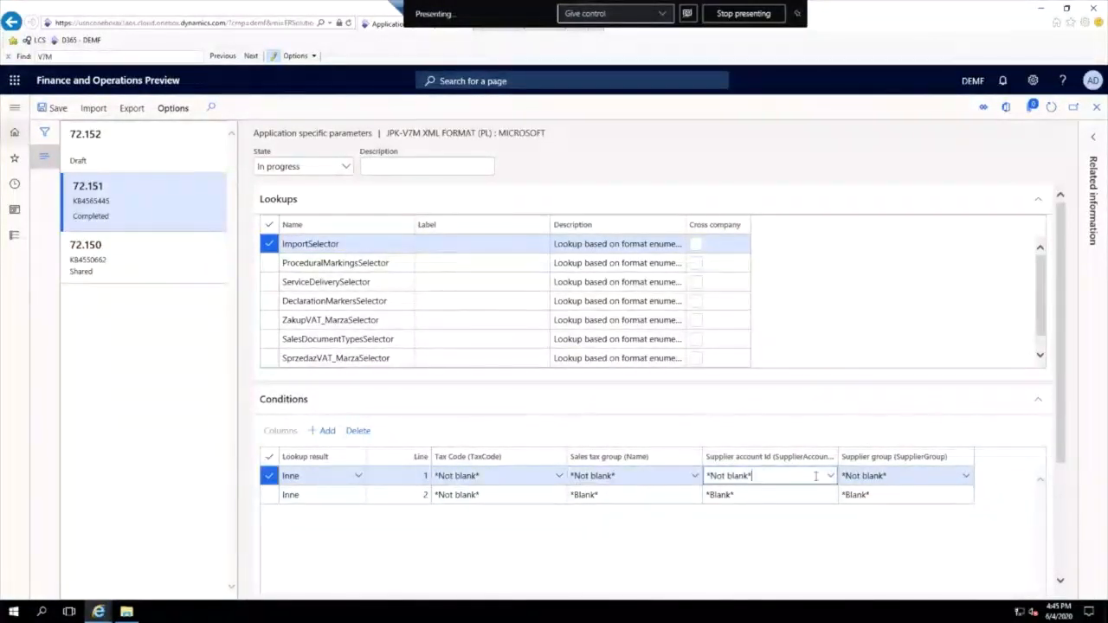
click(902, 476)
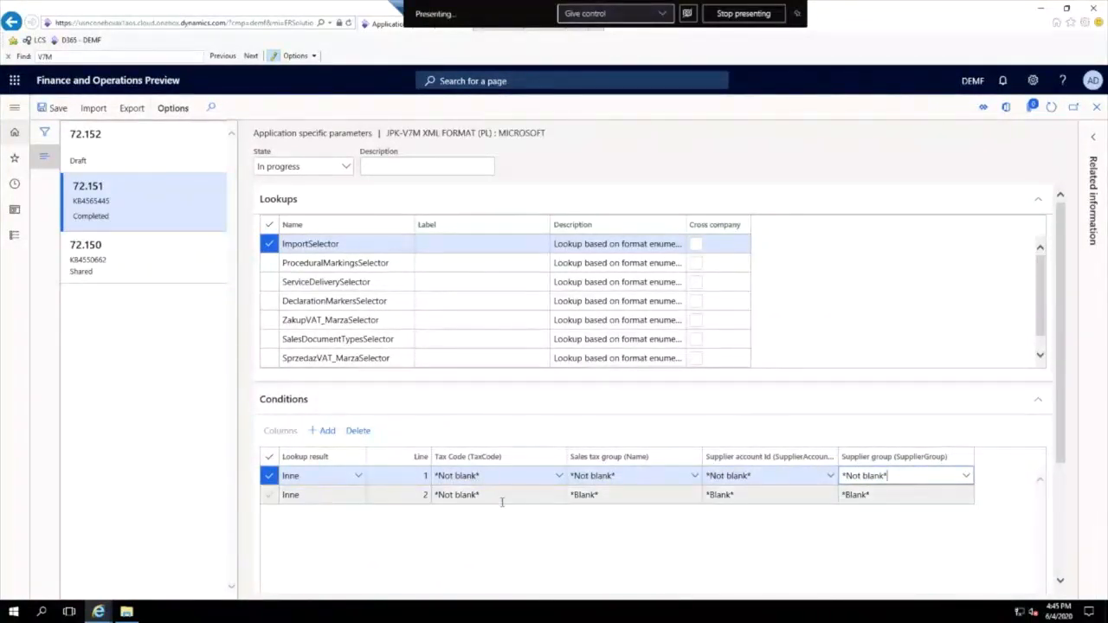
click(622, 499)
click(744, 494)
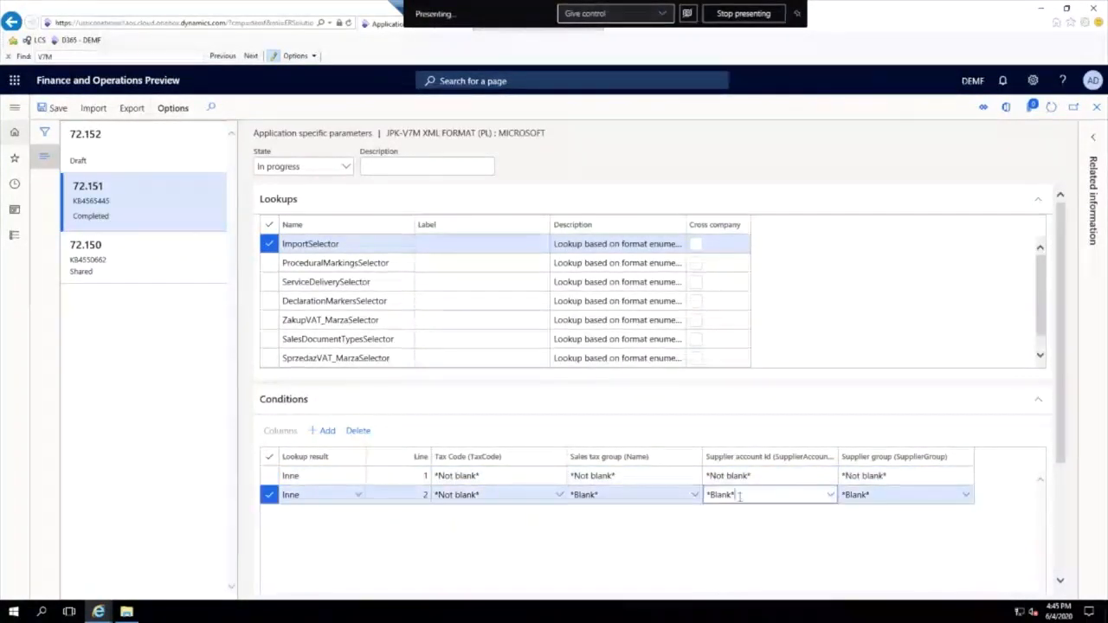
click(877, 496)
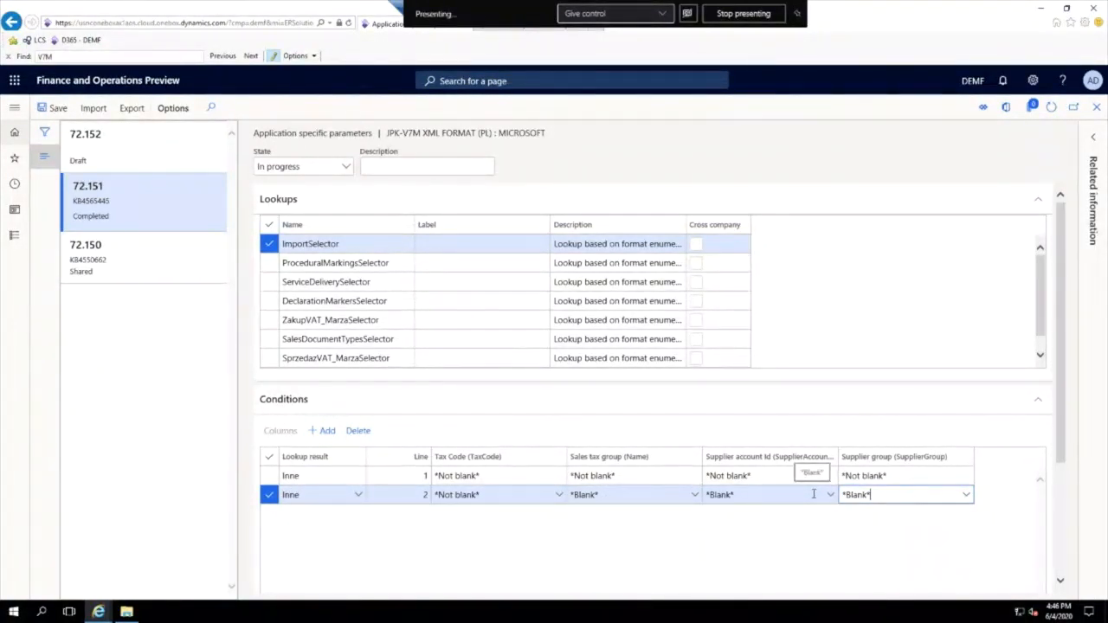
Set the state of the version 72.151 application-specific parameters to Completed and save them.
click(345, 168)
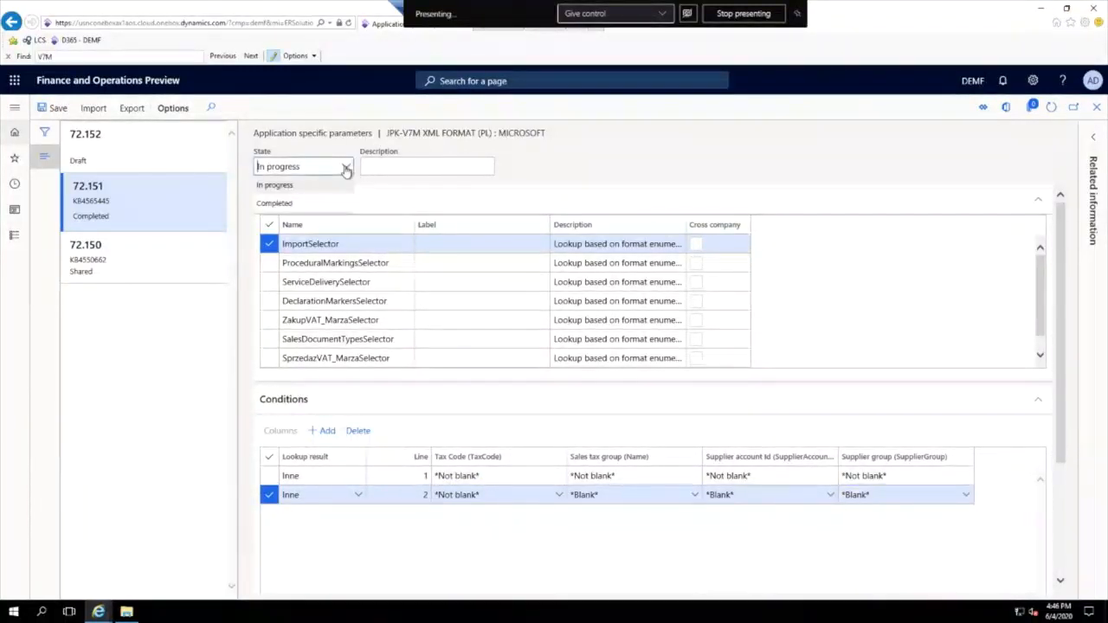
click(289, 206)
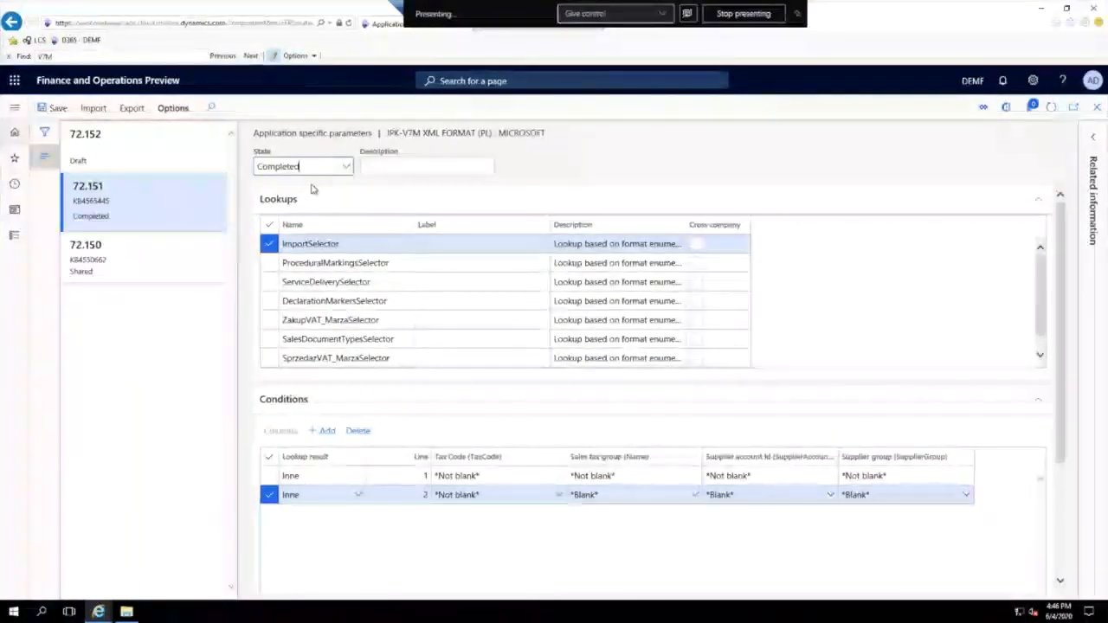
click(57, 109)
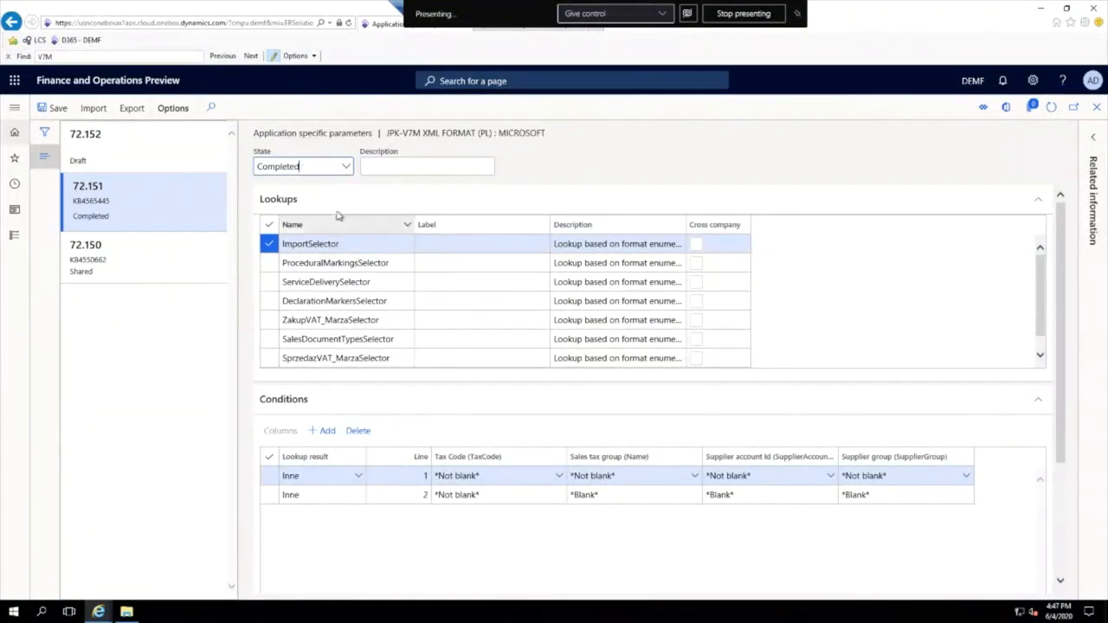
click(345, 167)
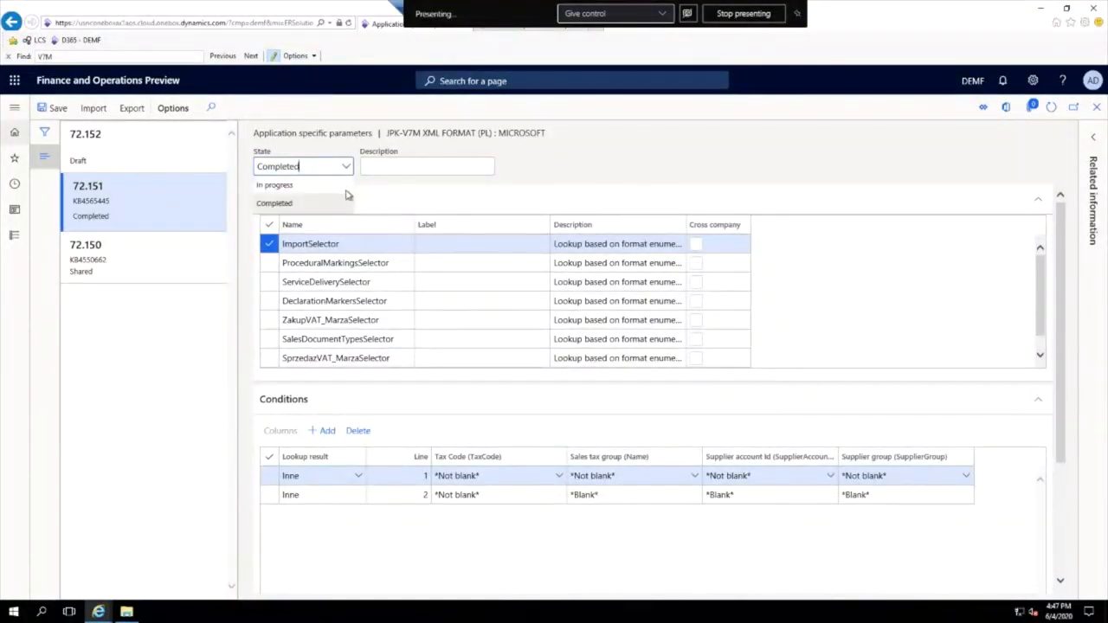
click(549, 175)
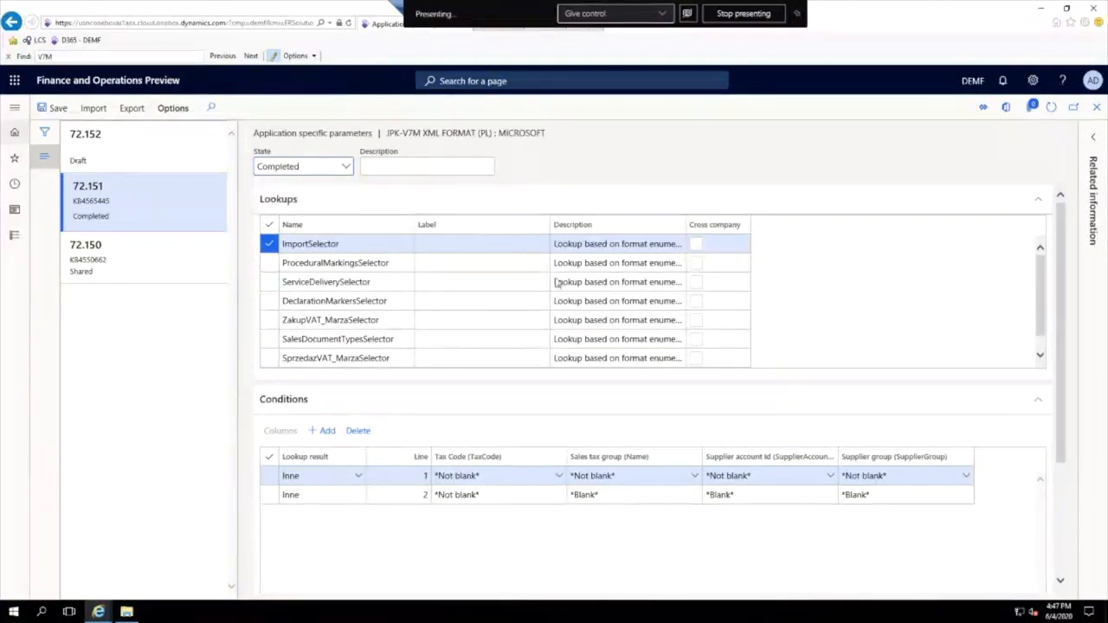
Review the DeclarationMarkersSelector and ZakupVAT_MarzaSelector conditions for version 72.151, and close the application-specific parameters.
click(457, 300)
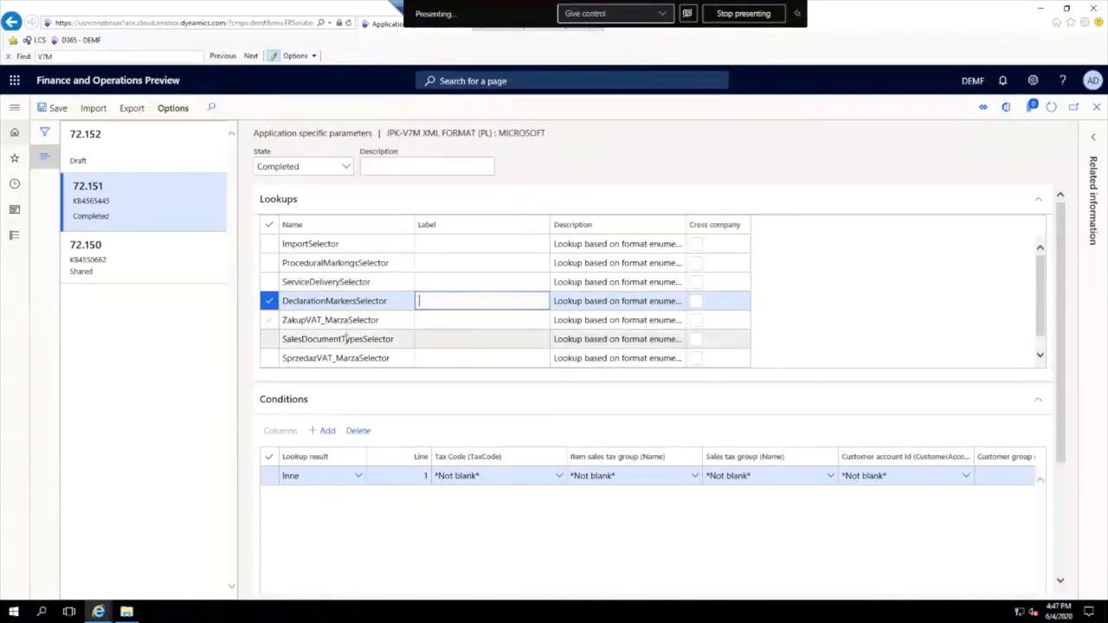
click(413, 320)
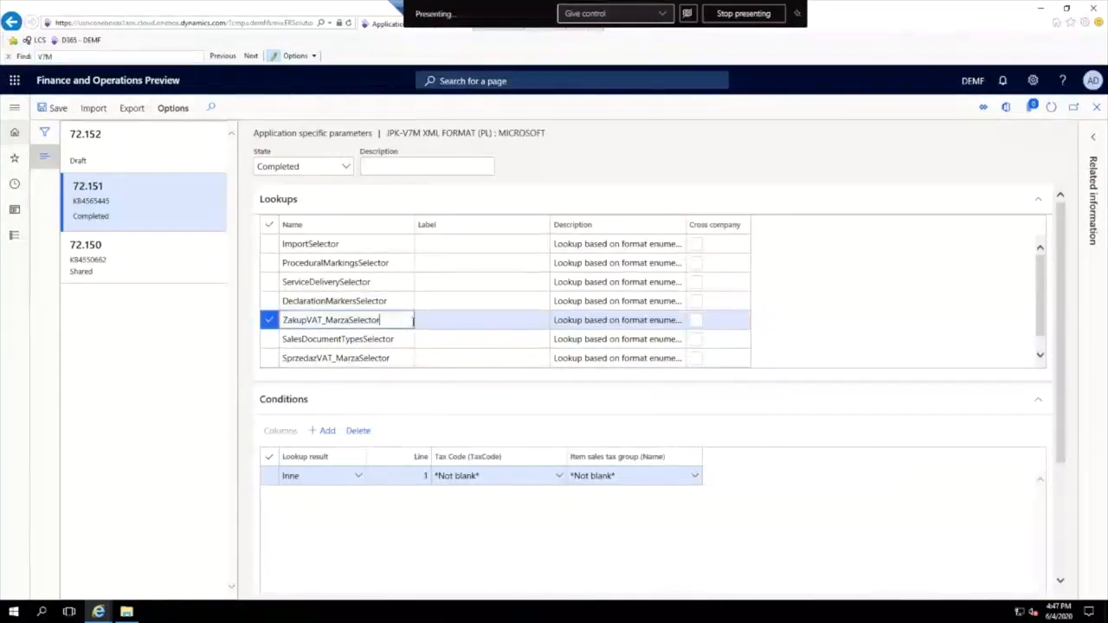
click(422, 320)
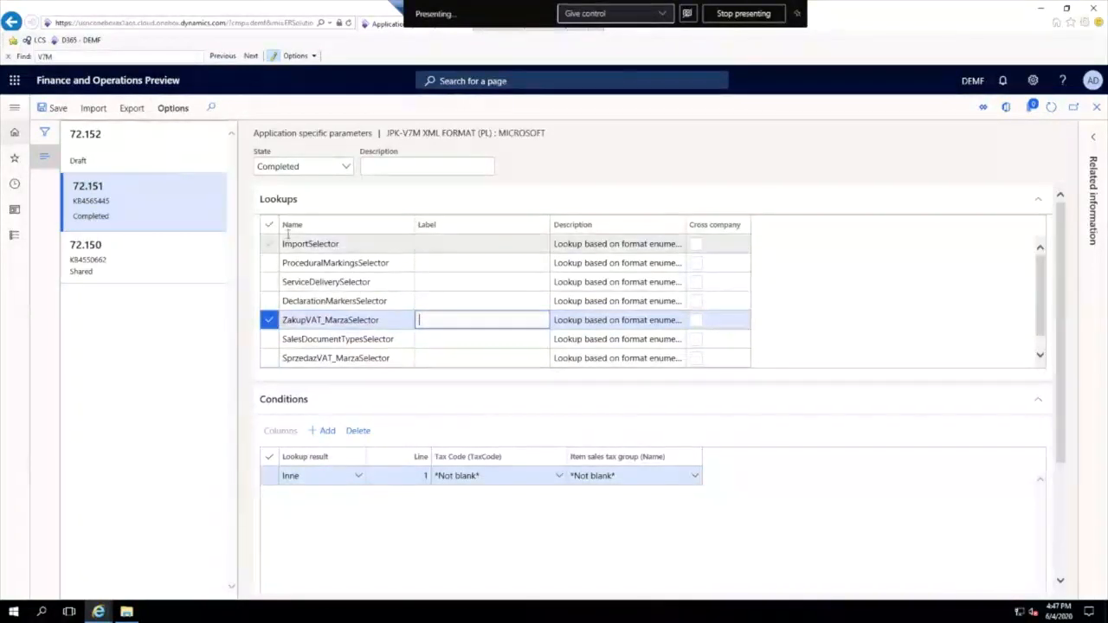
click(157, 194)
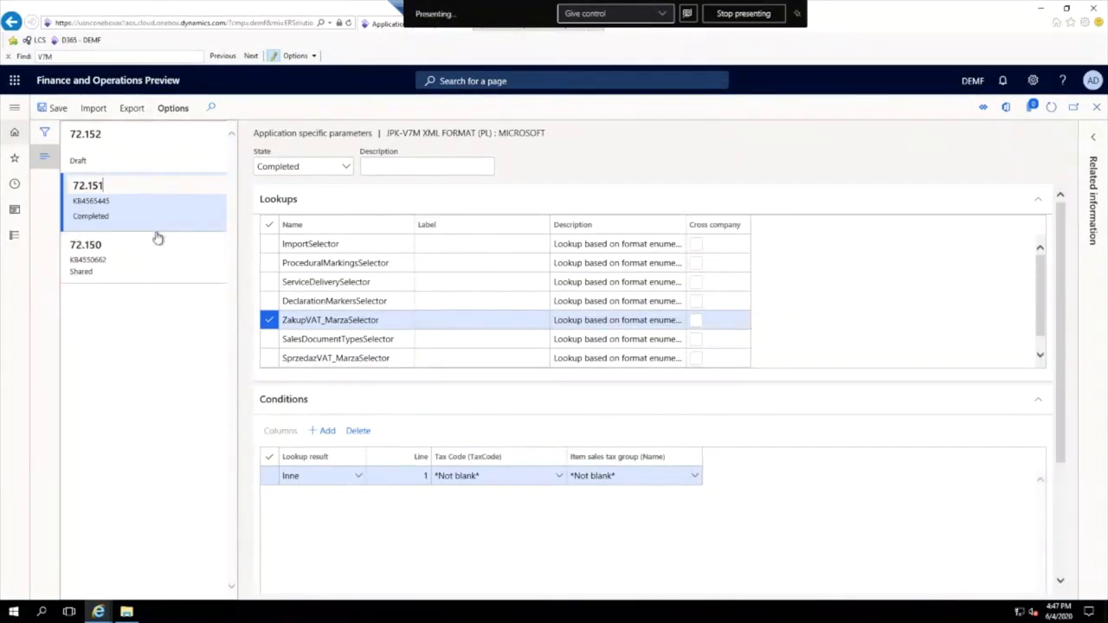
click(1097, 107)
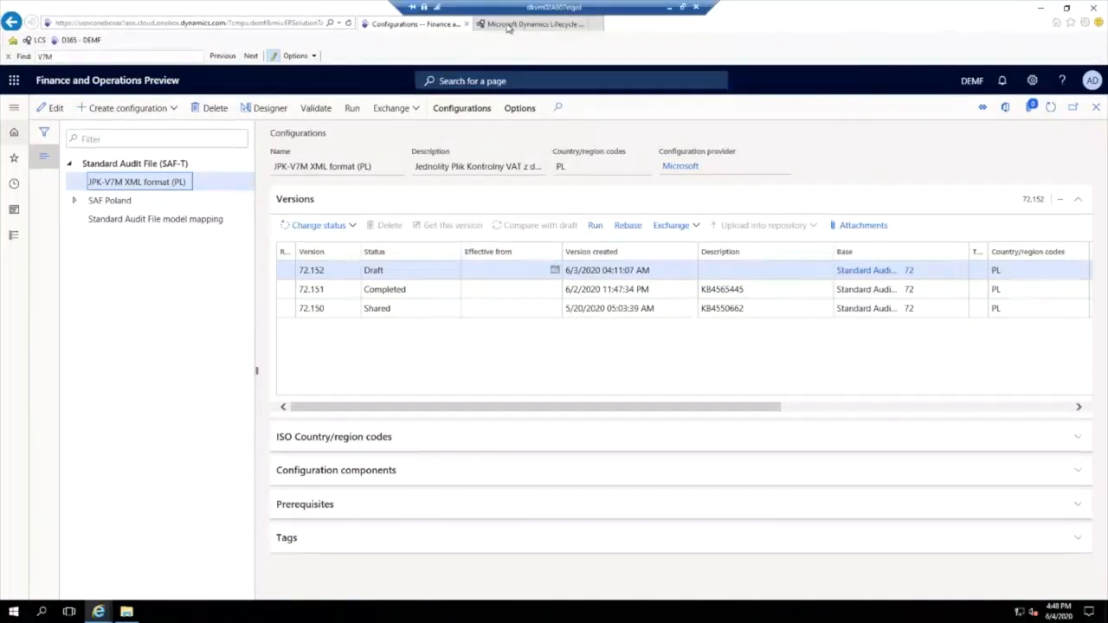
Switch to the Lifecycle Services shared asset library, locate the PL JPK_JPK-V7M EM setup data package, and dismiss its download offer.
click(508, 25)
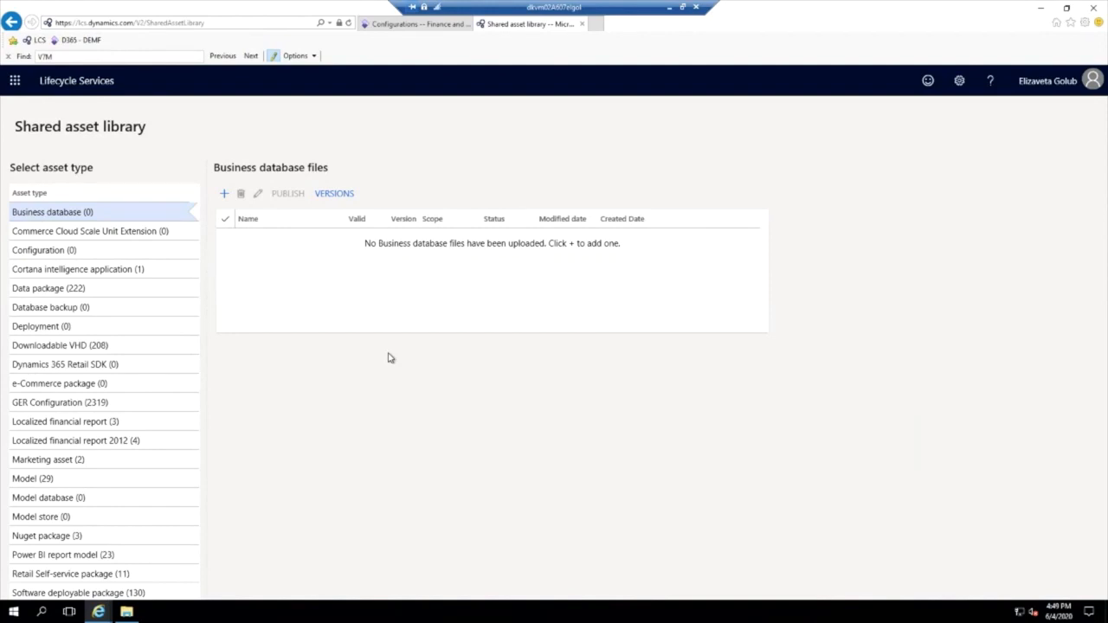
click(84, 306)
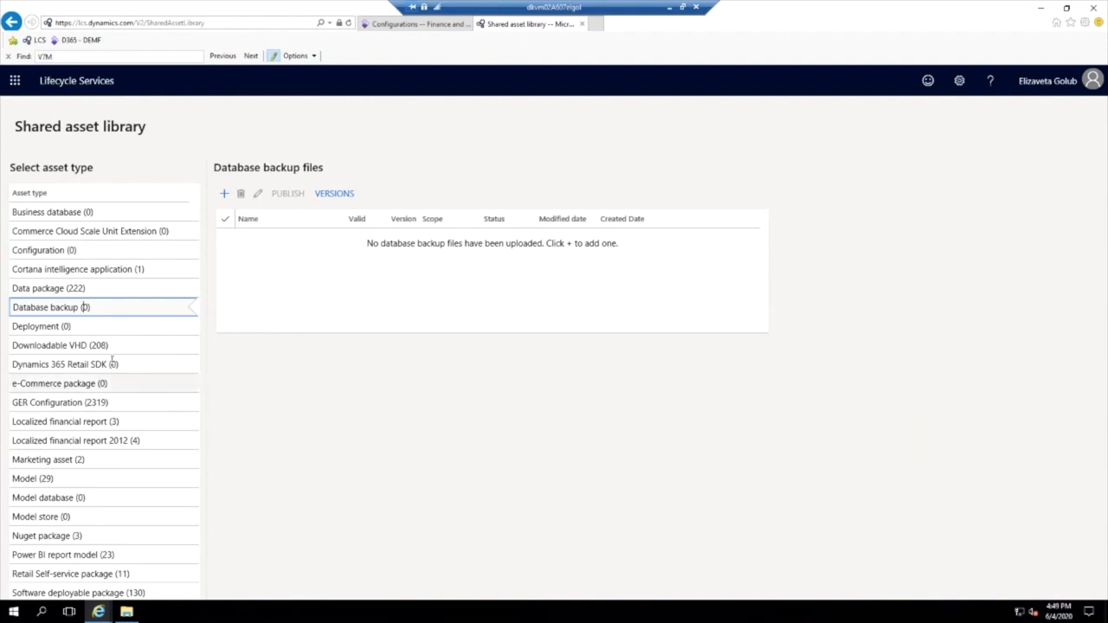
click(34, 291)
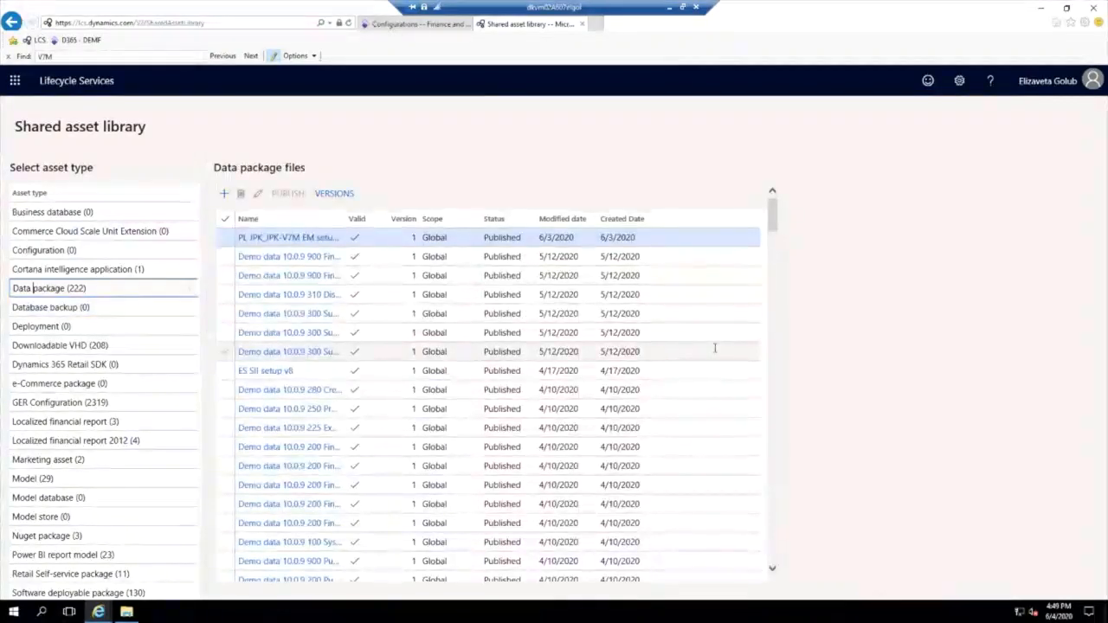
click(279, 242)
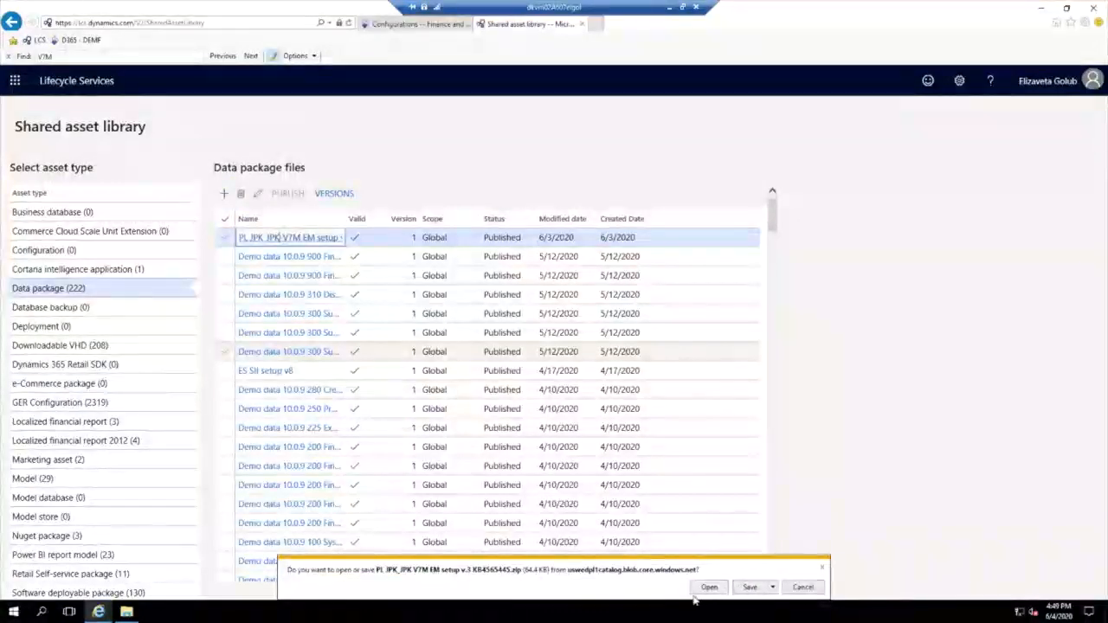
click(822, 568)
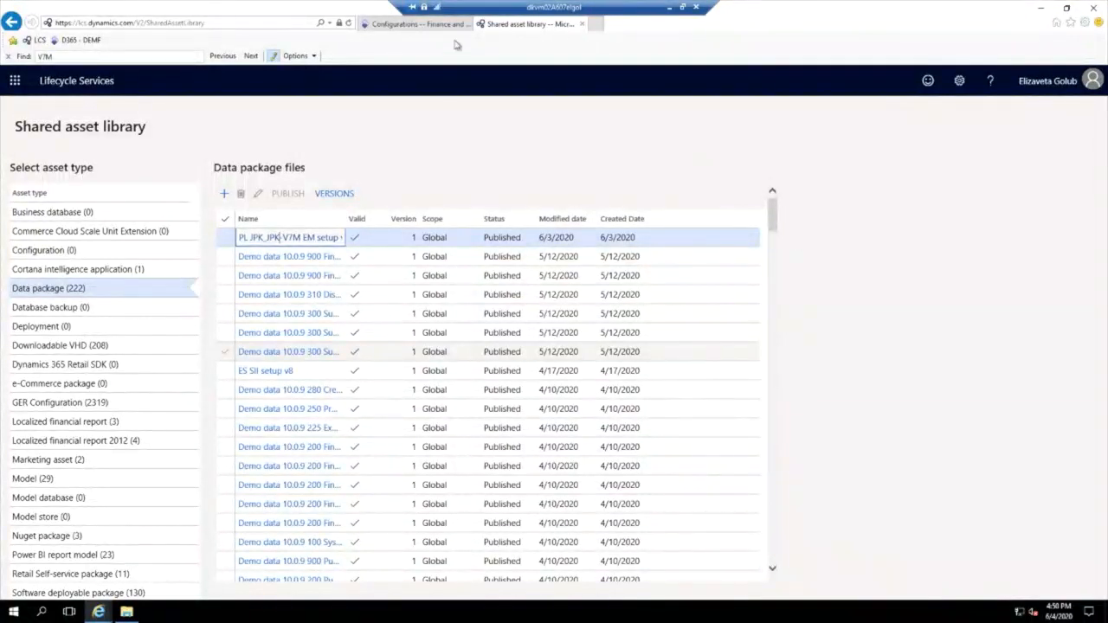
Return to Finance and Operations and create a data management import project named Polish JPK_V7M setup.
click(416, 25)
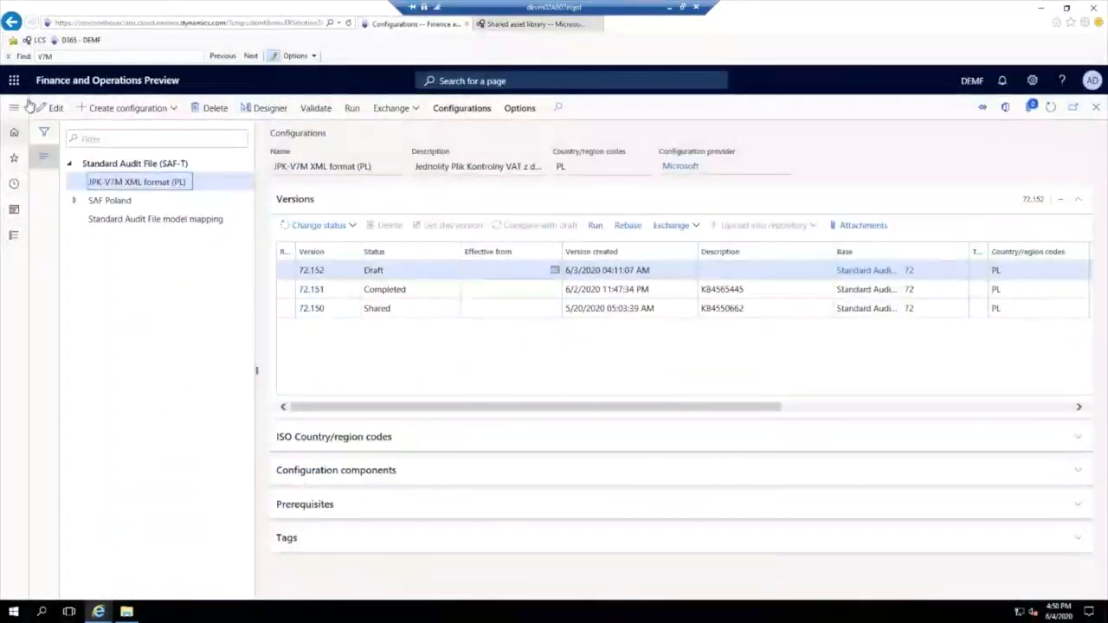
click(15, 109)
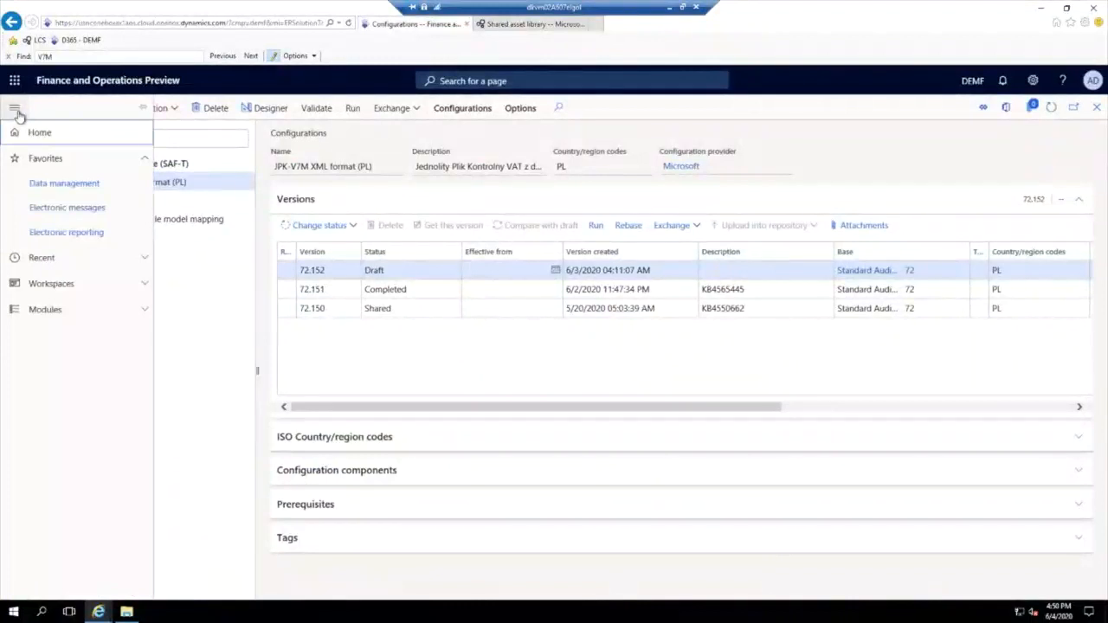
click(55, 185)
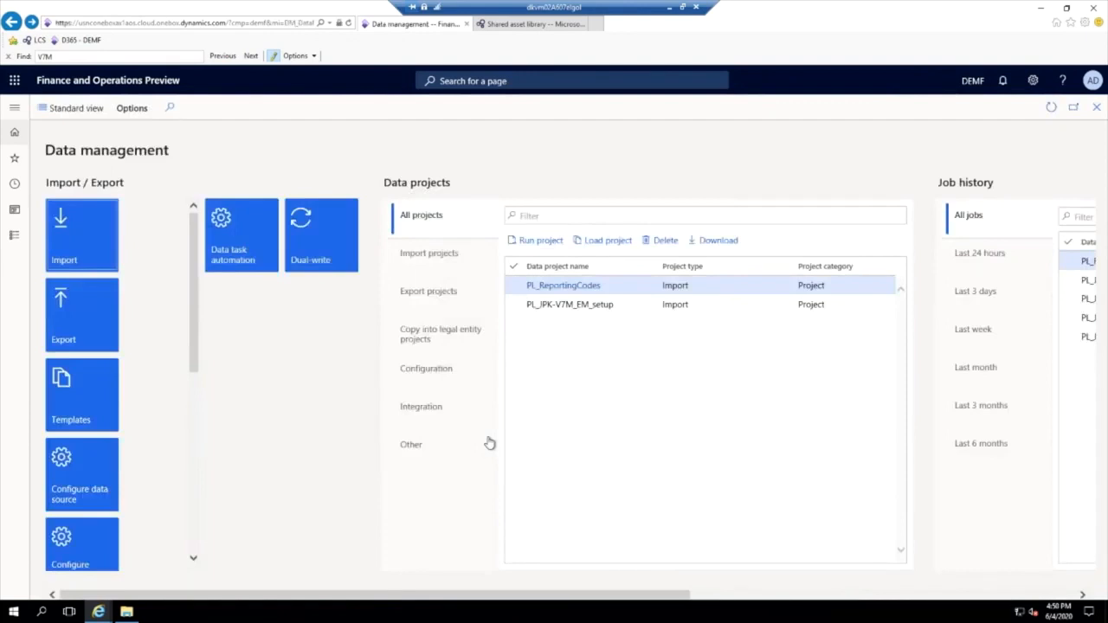
click(87, 257)
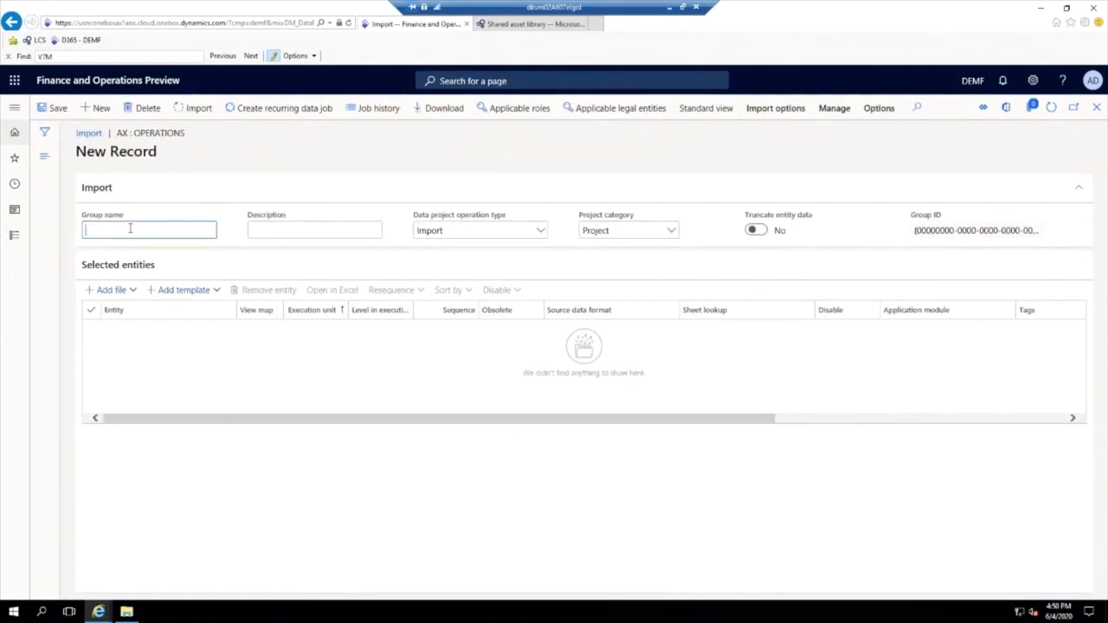
text(Polish JPK_V7M setup)
Upload the PL JPK_JPK-V7M EM setup v.3 package and add its entities to the Polish JPK_V7M setup import project.
click(111, 291)
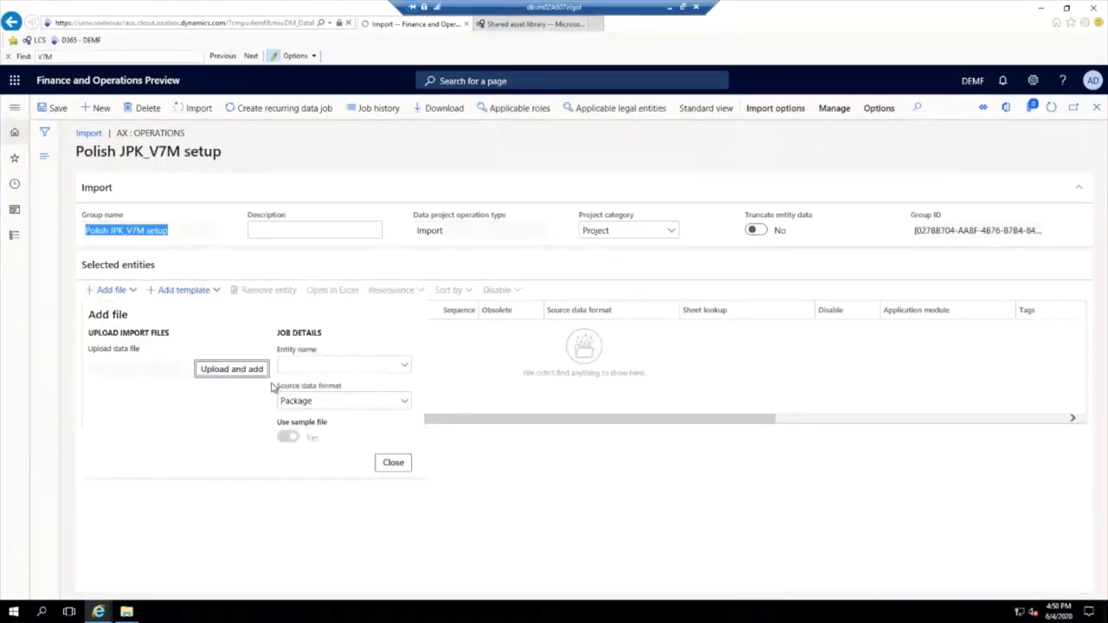
click(231, 369)
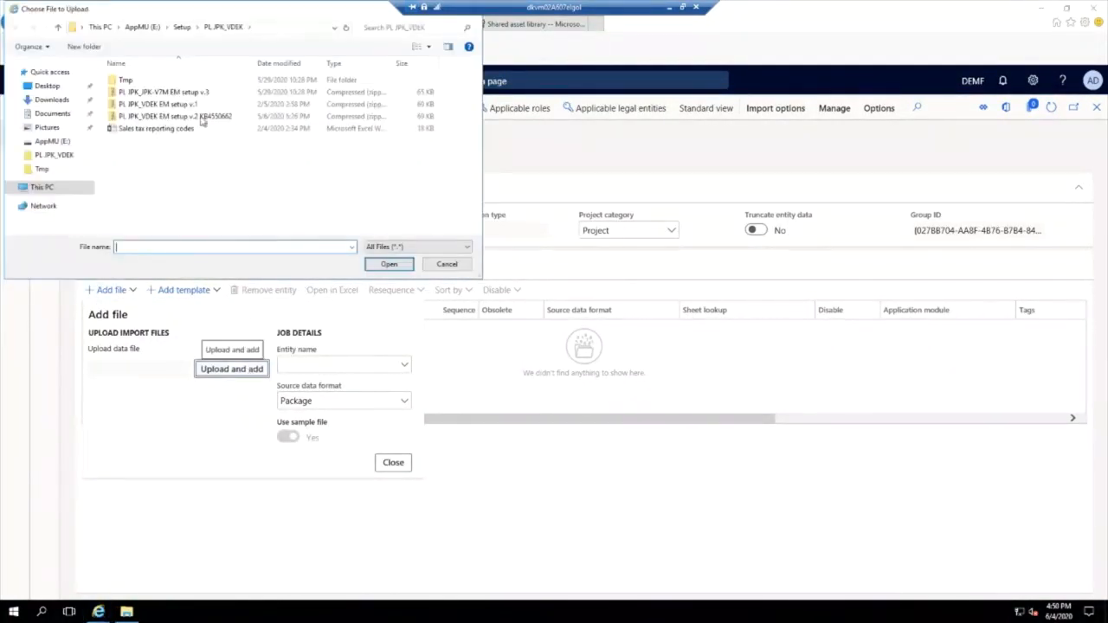
click(186, 92)
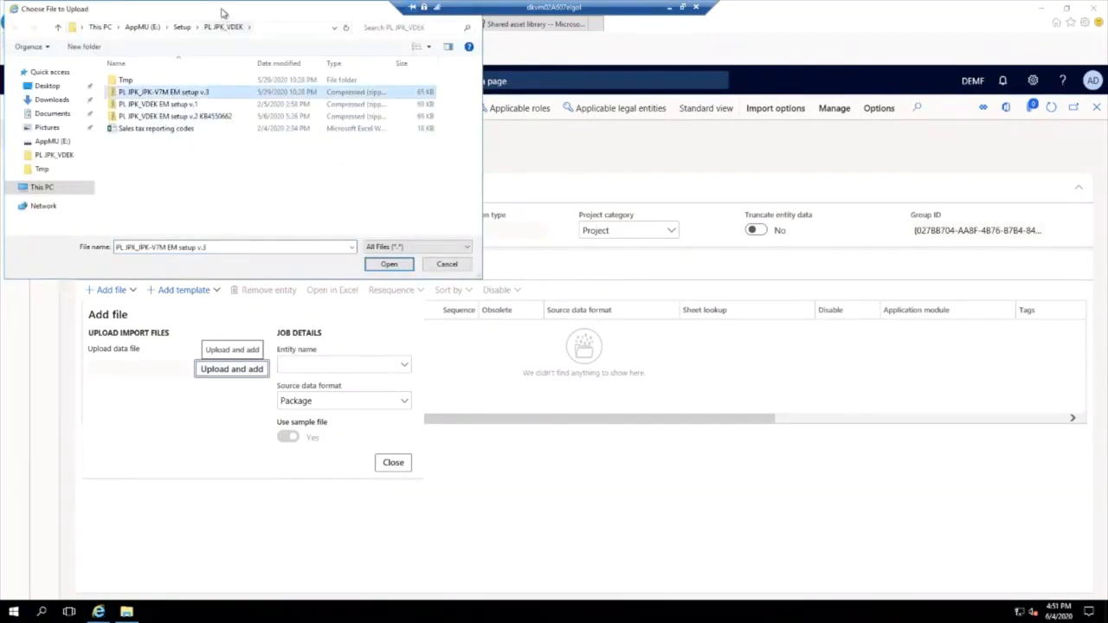
drag(230, 14, 517, 118)
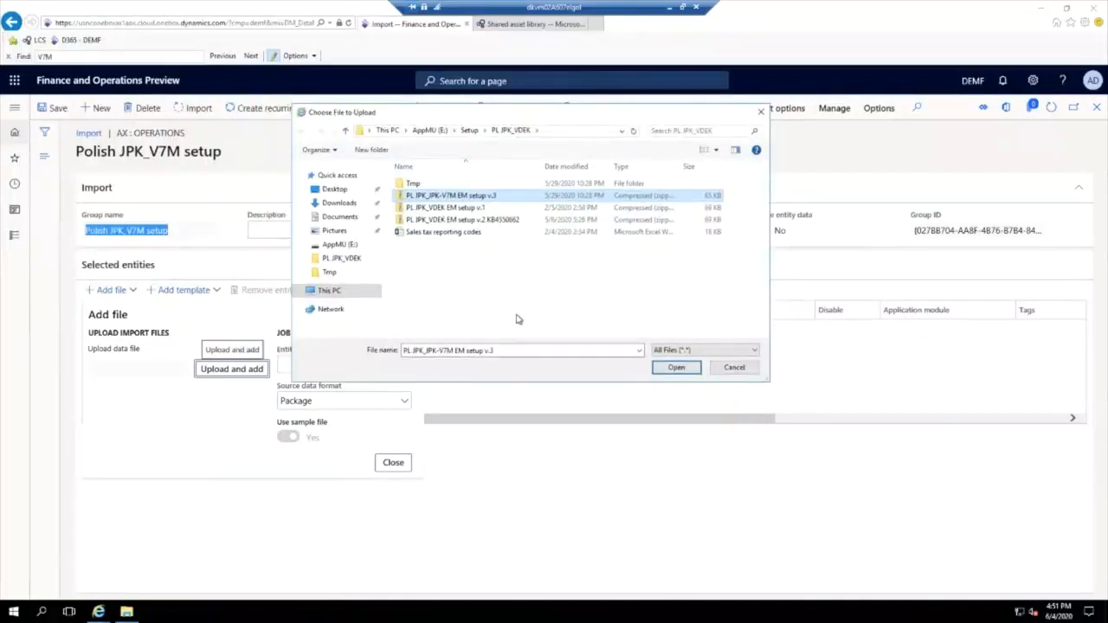
click(675, 367)
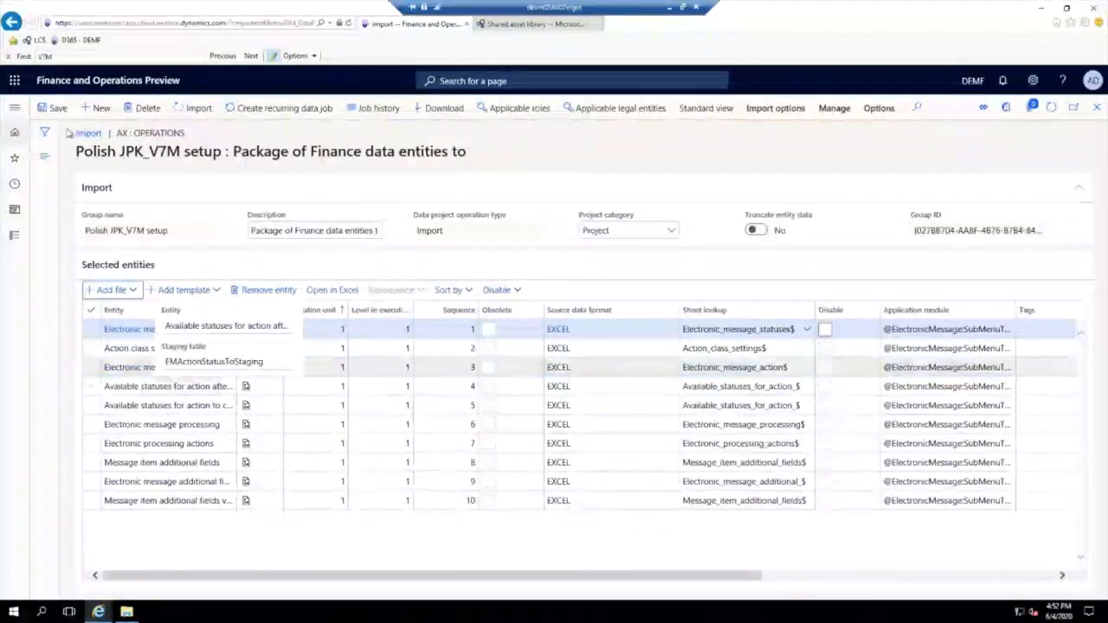
Open the General ledger parameters and check the number sequences assigned to the Message and Message item references.
click(16, 110)
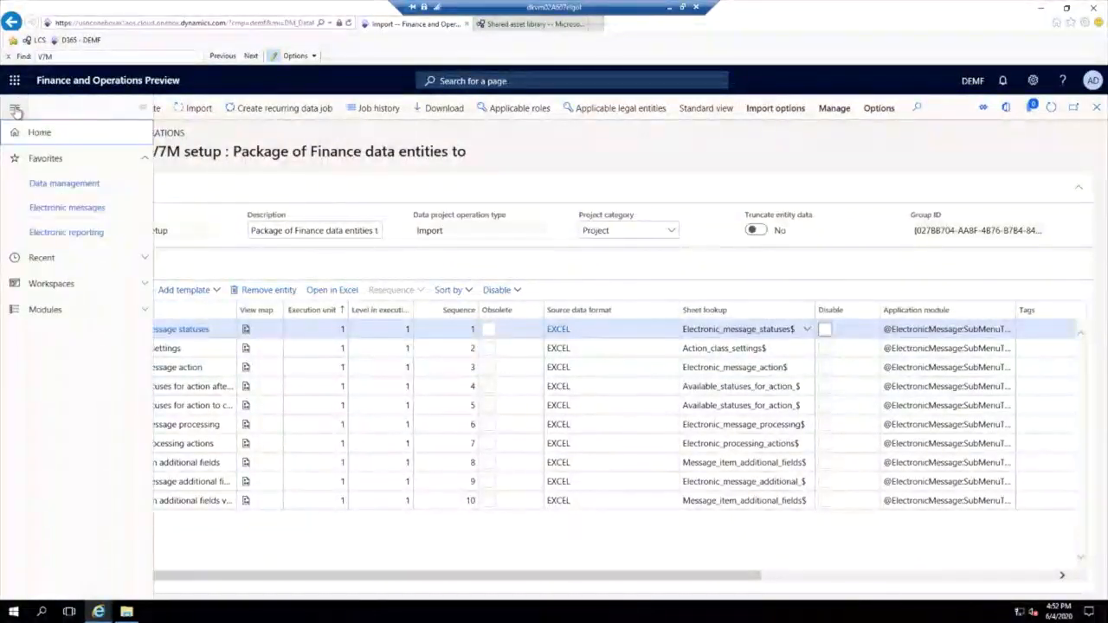
click(47, 309)
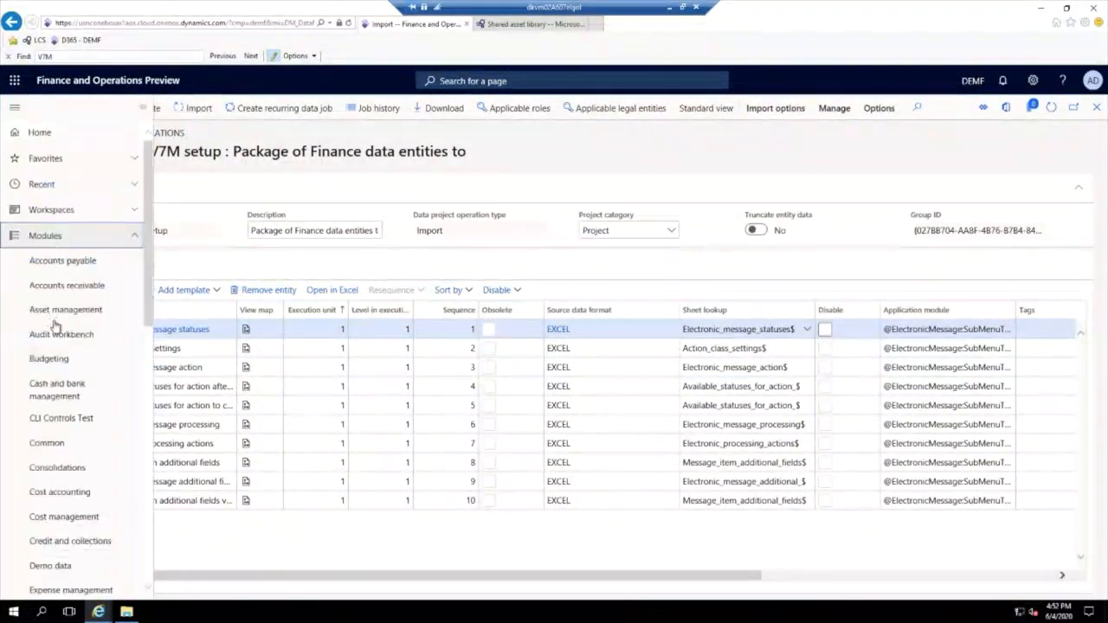
scroll(53, 326, down, 5)
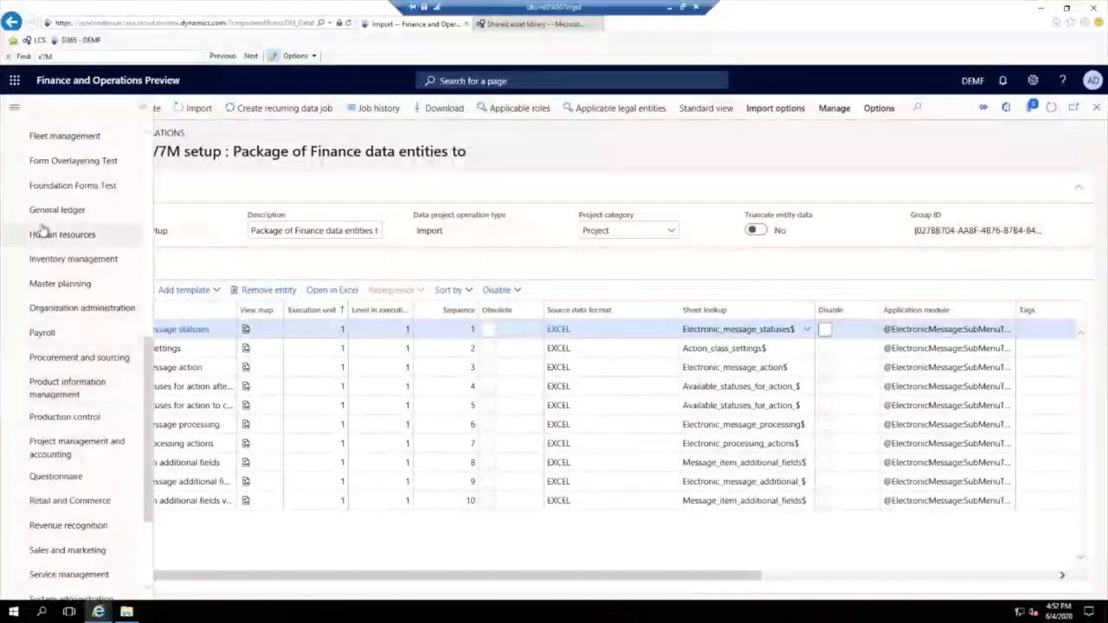
click(38, 220)
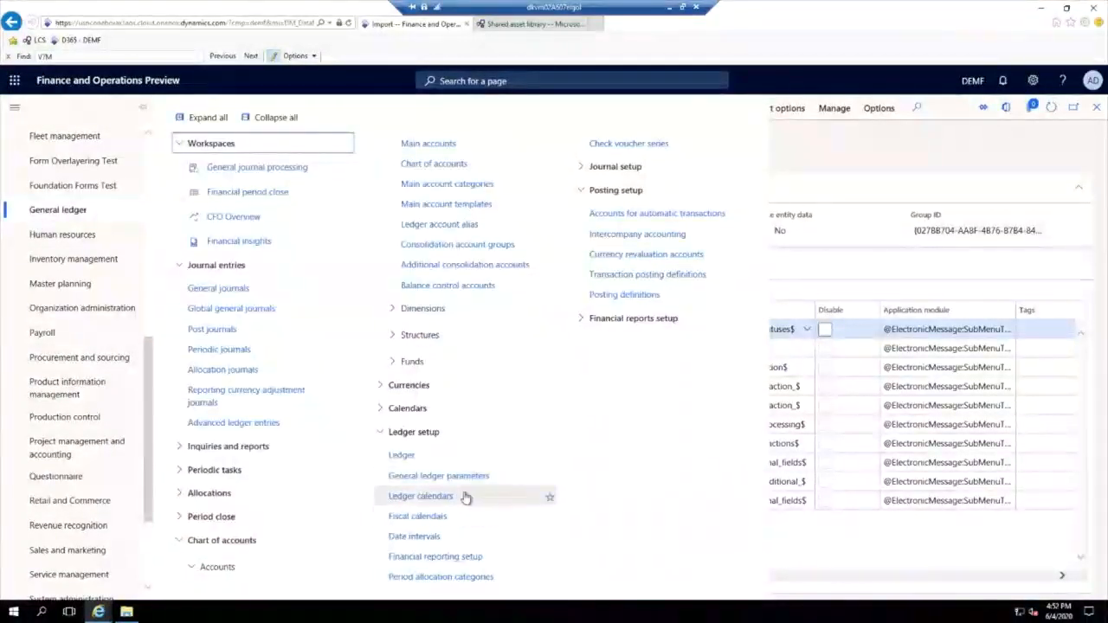
click(457, 477)
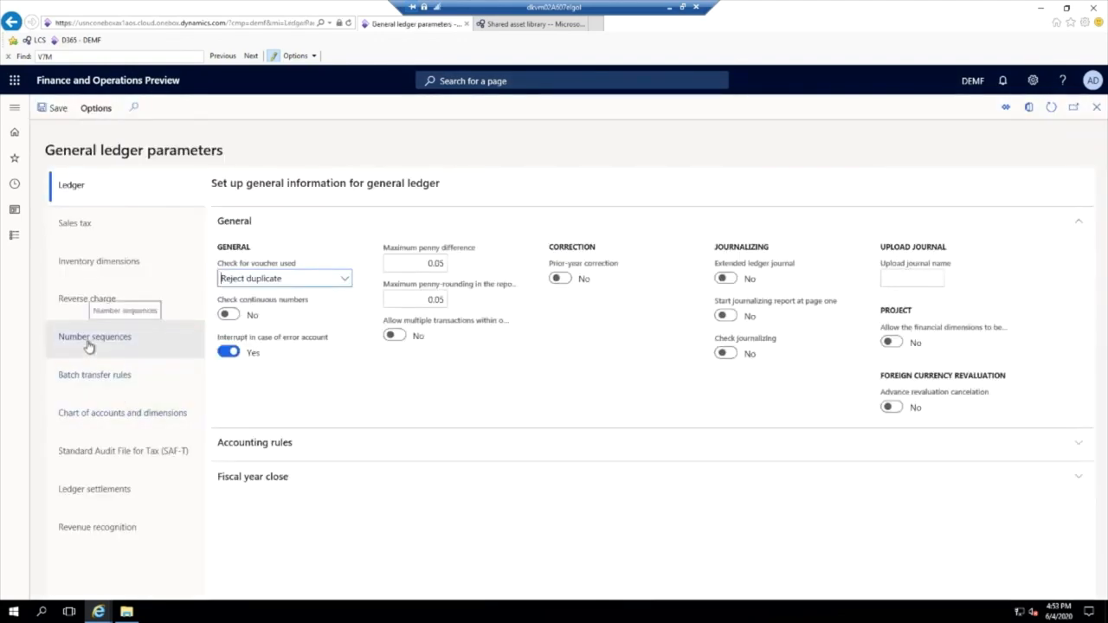
click(89, 346)
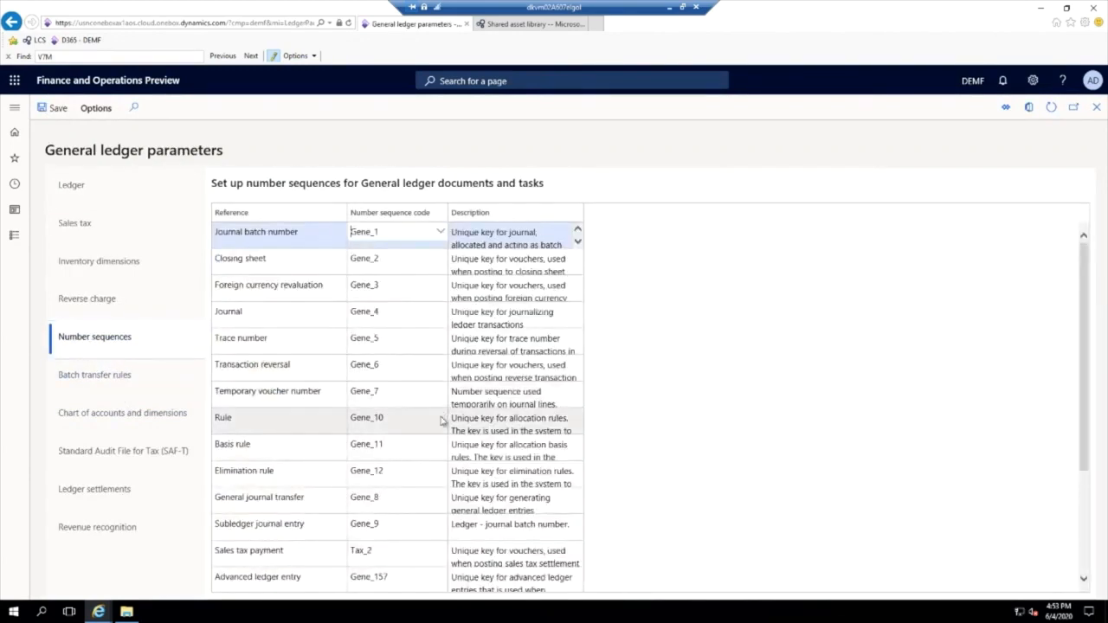
scroll(441, 421, down, 2)
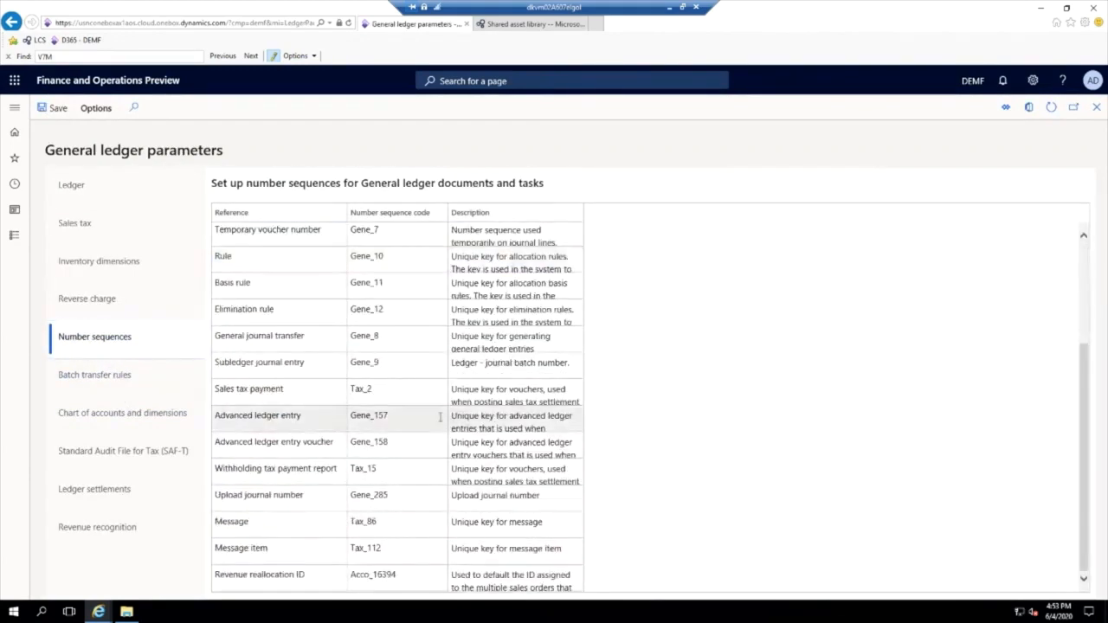
click(264, 524)
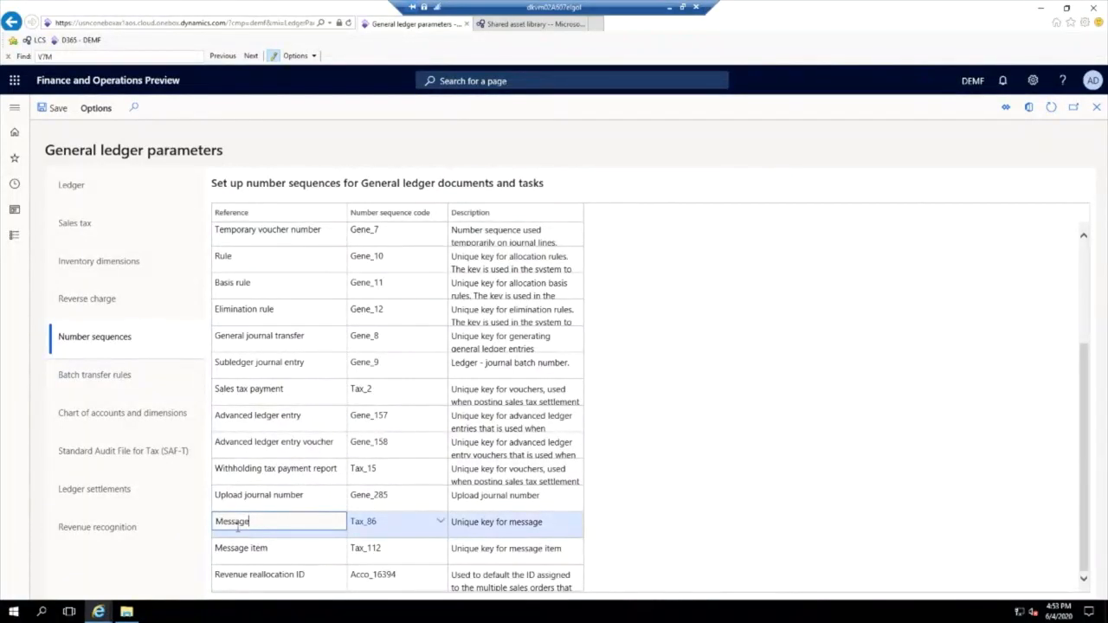
click(271, 548)
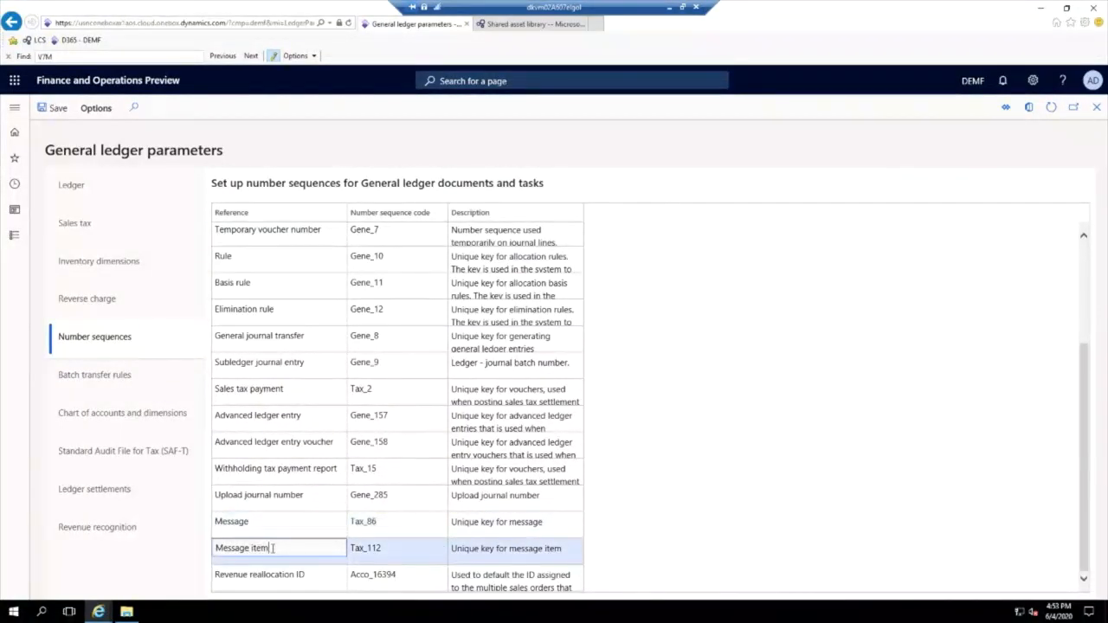
click(260, 523)
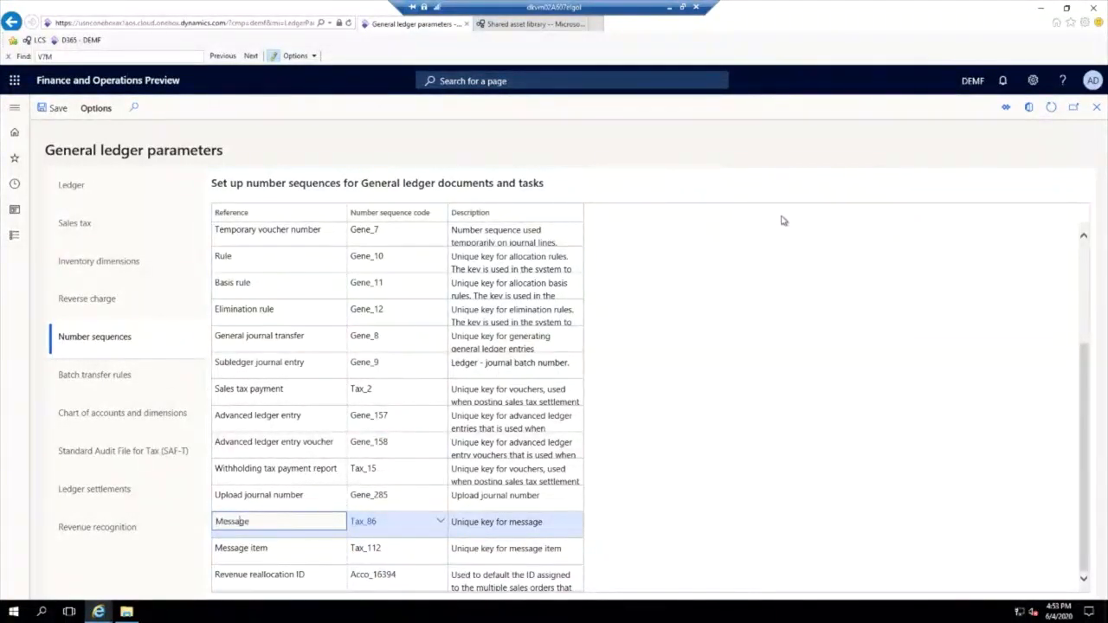
In the Tax module's executable class settings, review the records to include for Wygenerowanie JPK-V7M and accept its parameters.
click(15, 109)
scroll(36, 400, down, 10)
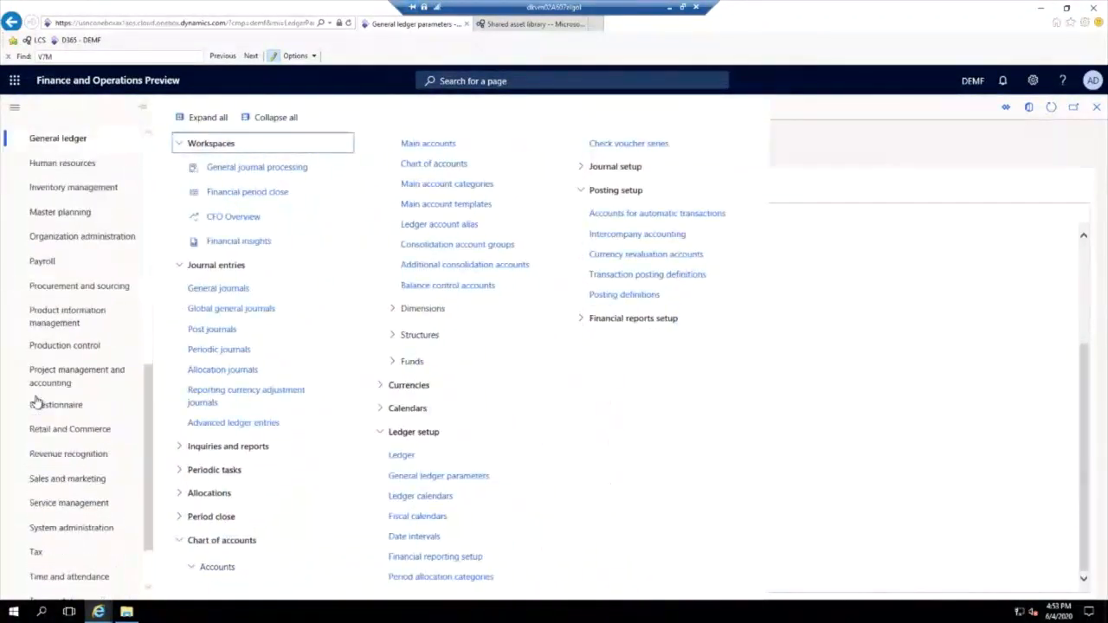
click(43, 483)
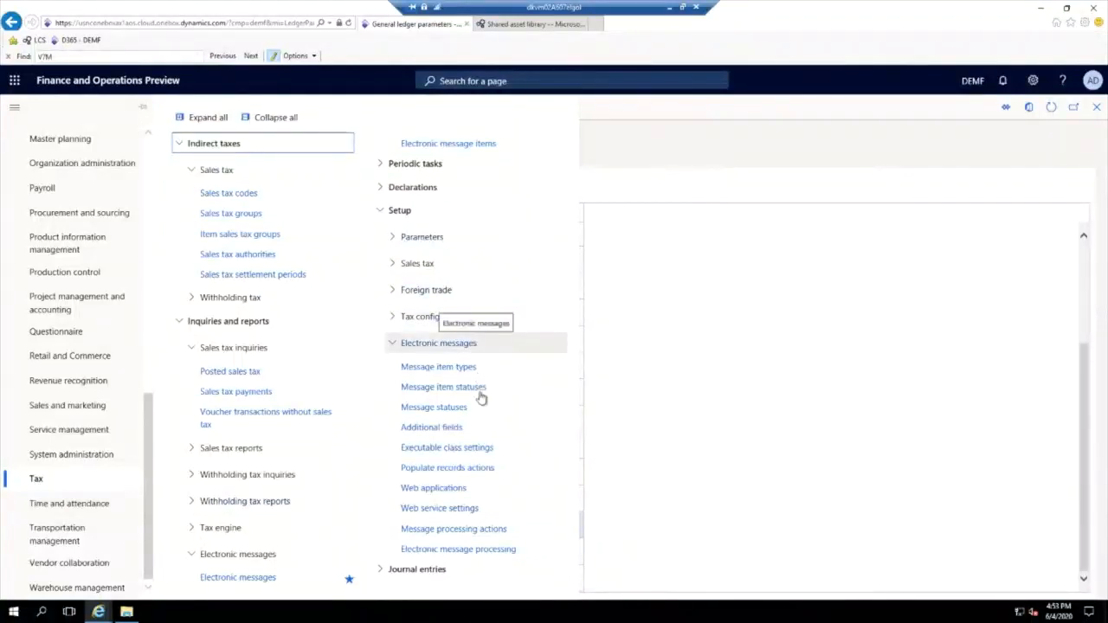
click(447, 447)
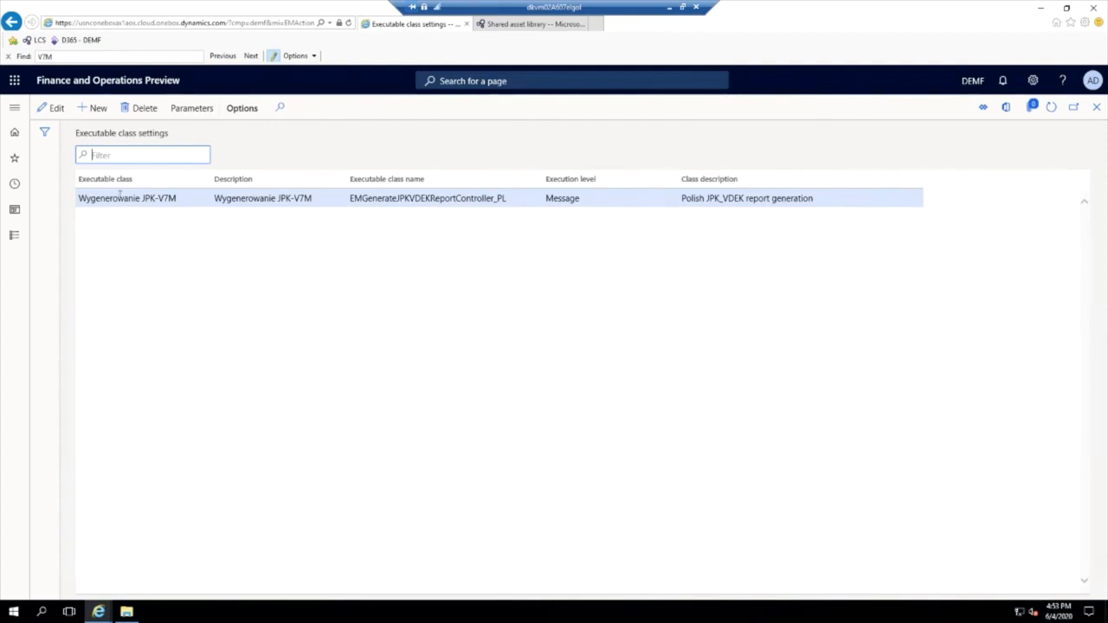
click(393, 200)
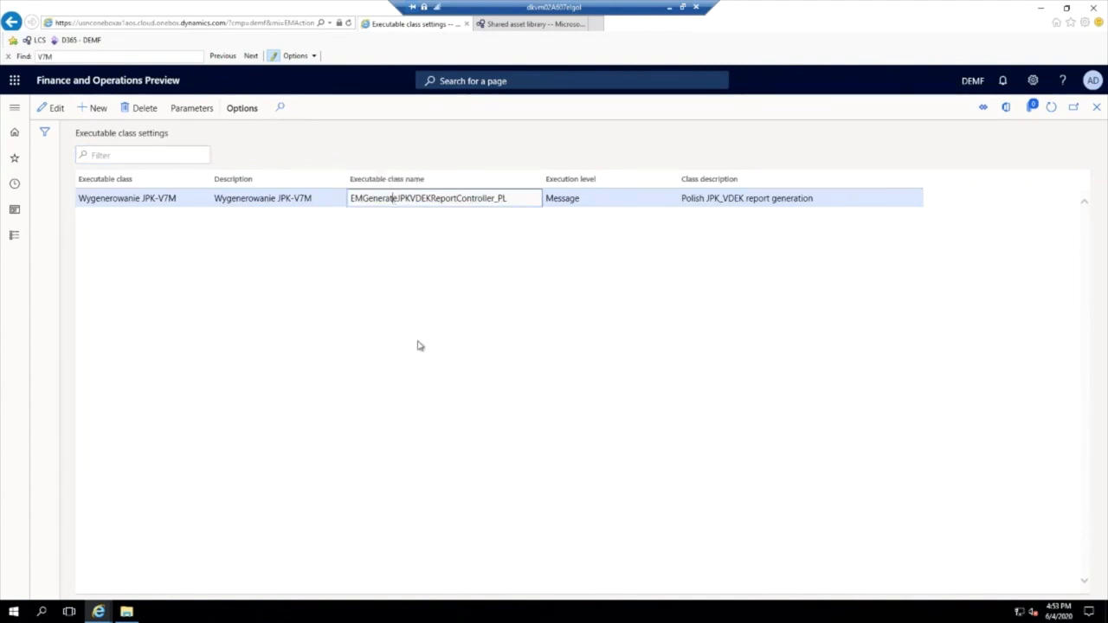
click(192, 108)
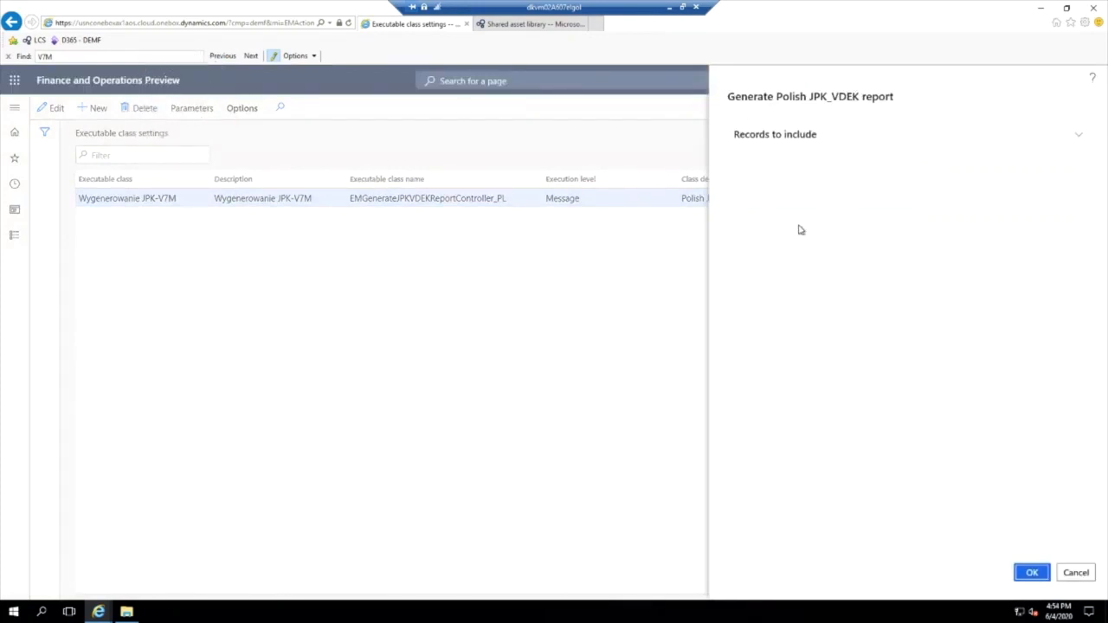
click(782, 137)
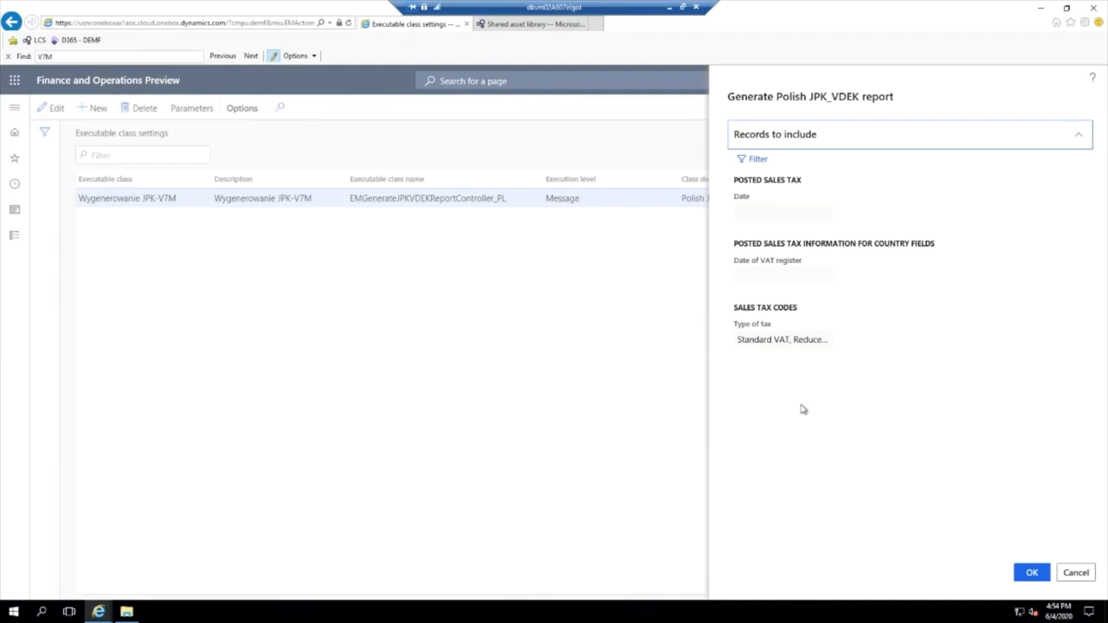
click(1031, 573)
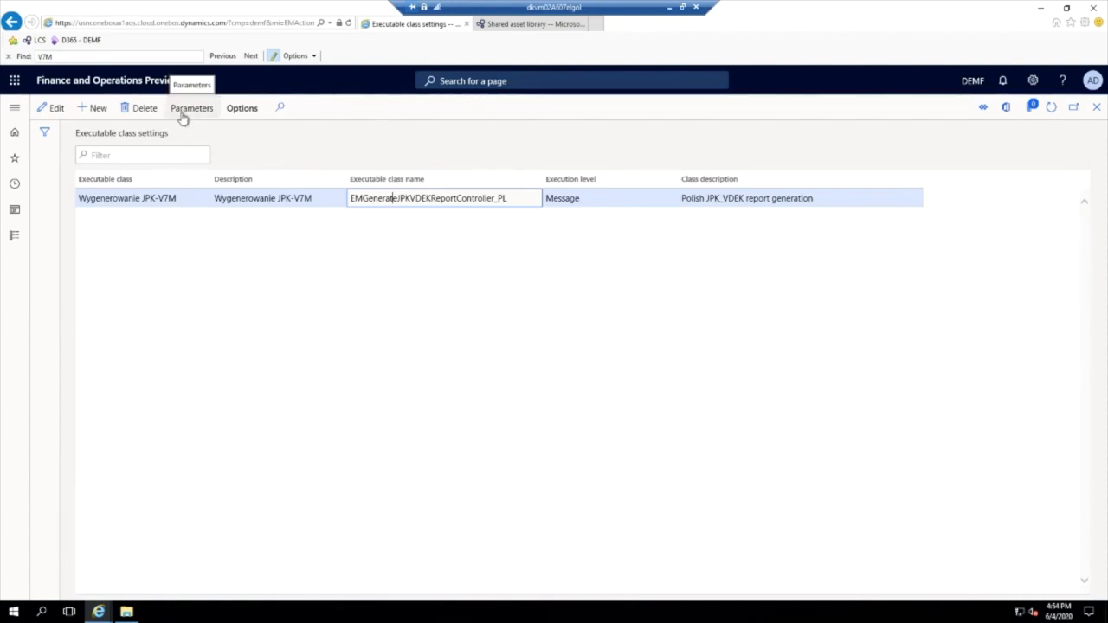
Open the tax electronic message processing setup and review the Tworzyć and Wygeneruj plik actions of JPK-V7M processing.
click(15, 108)
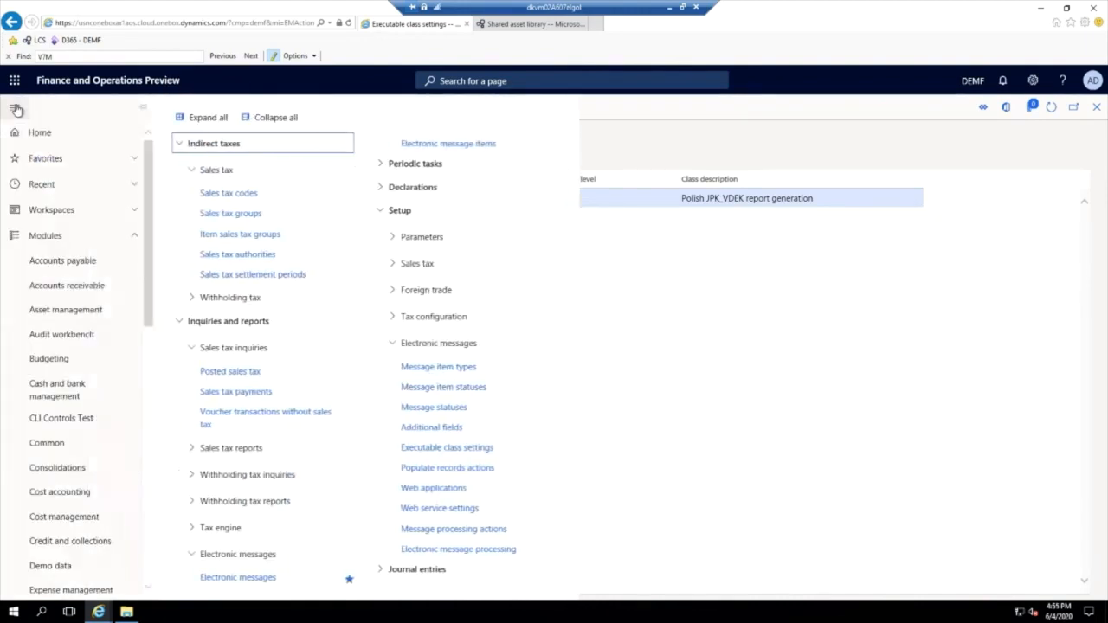
scroll(79, 398, down, 10)
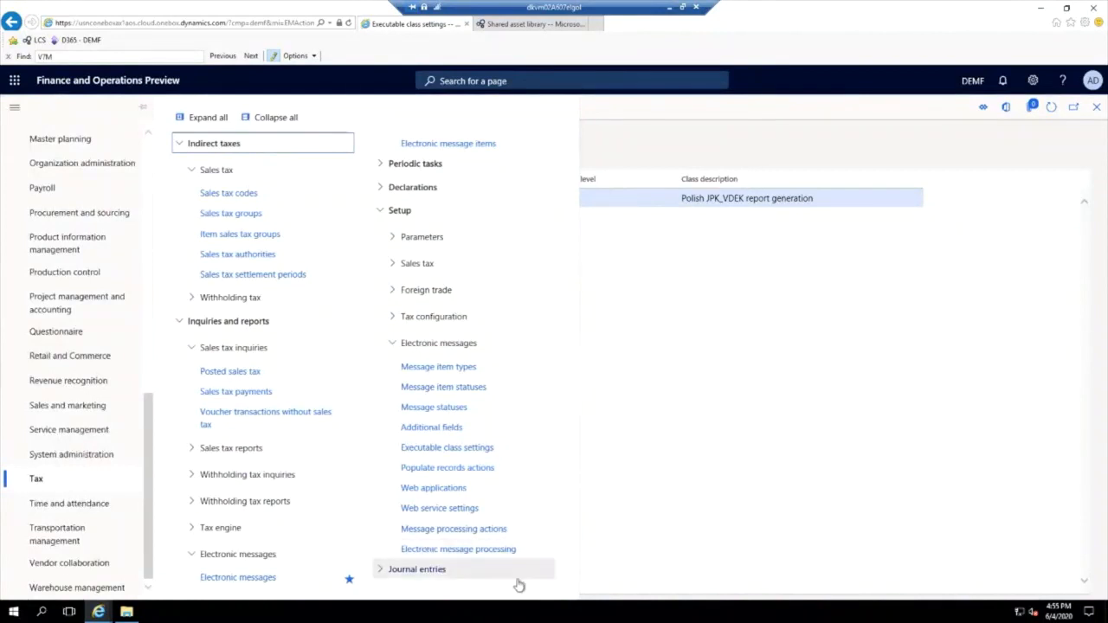
click(578, 559)
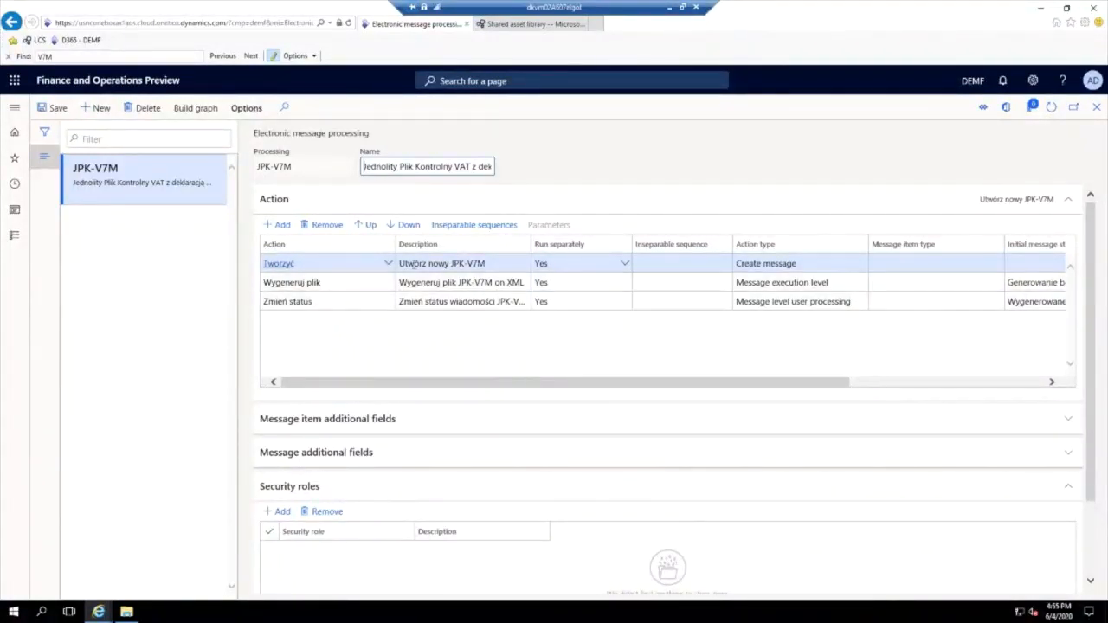
click(443, 263)
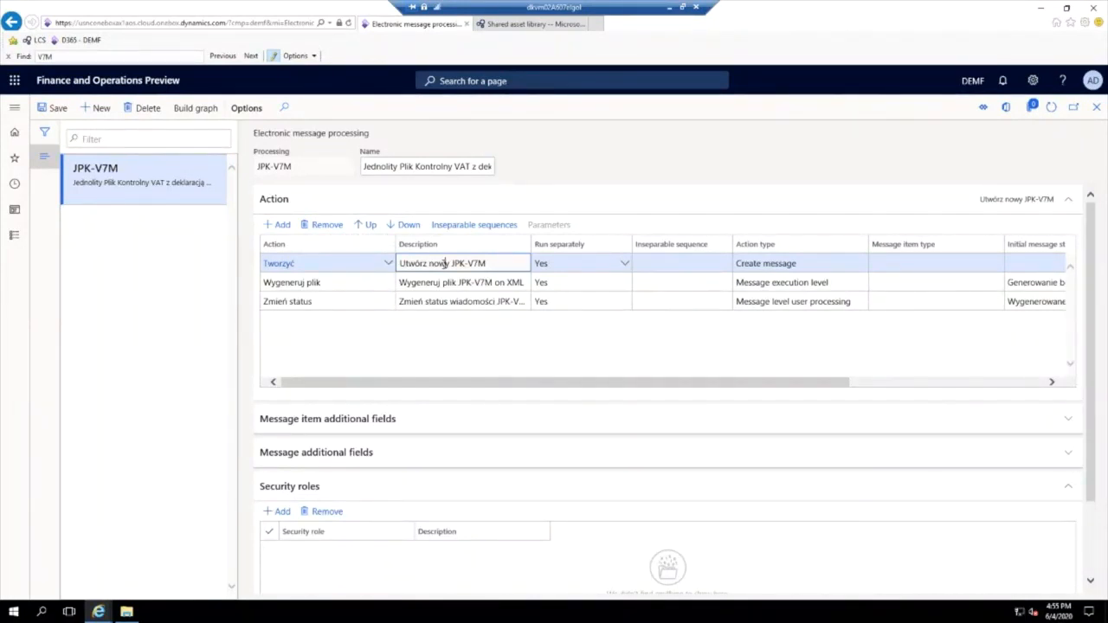
click(441, 282)
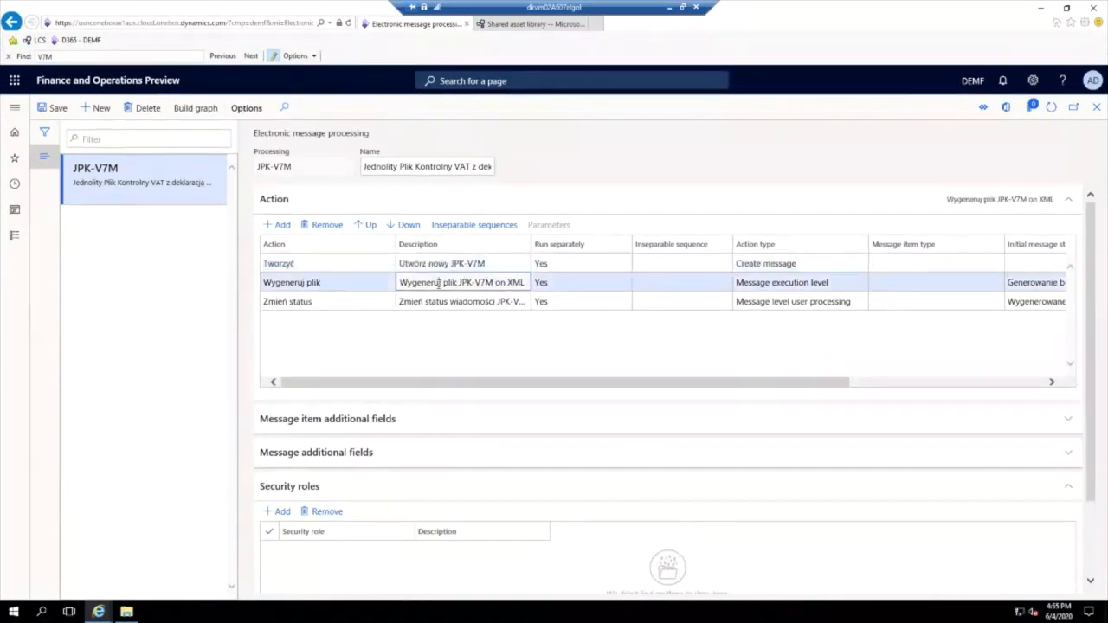
Examine the Wygeneruj plik action's general settings, initial statuses and result statuses, and return to the JPK-V7M processing.
click(313, 283)
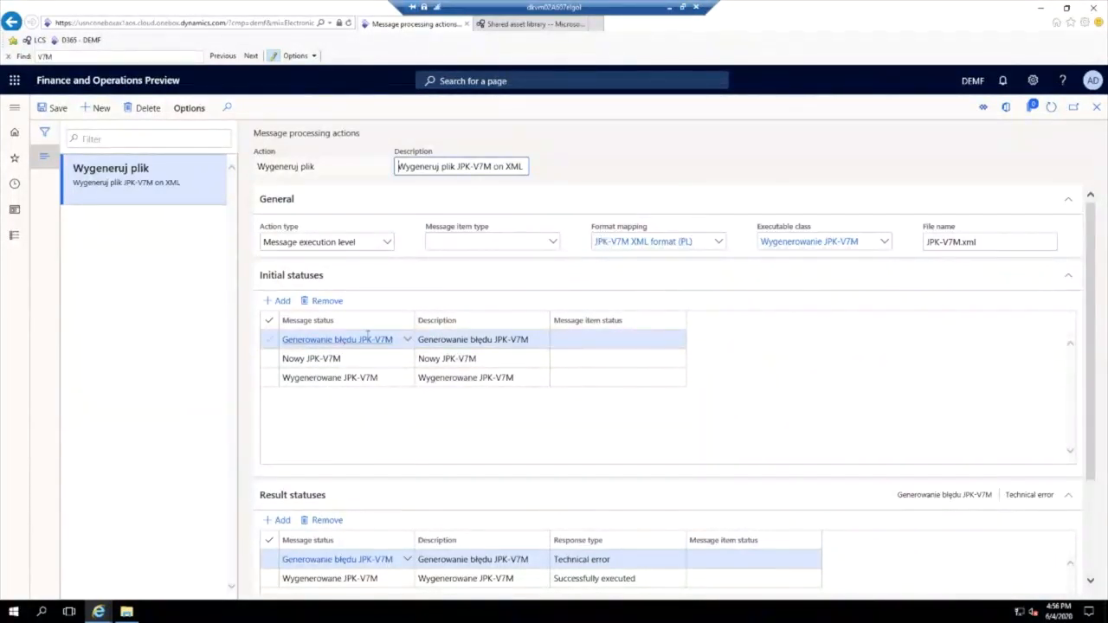
scroll(363, 334, down, 2)
scroll(363, 329, up, 1)
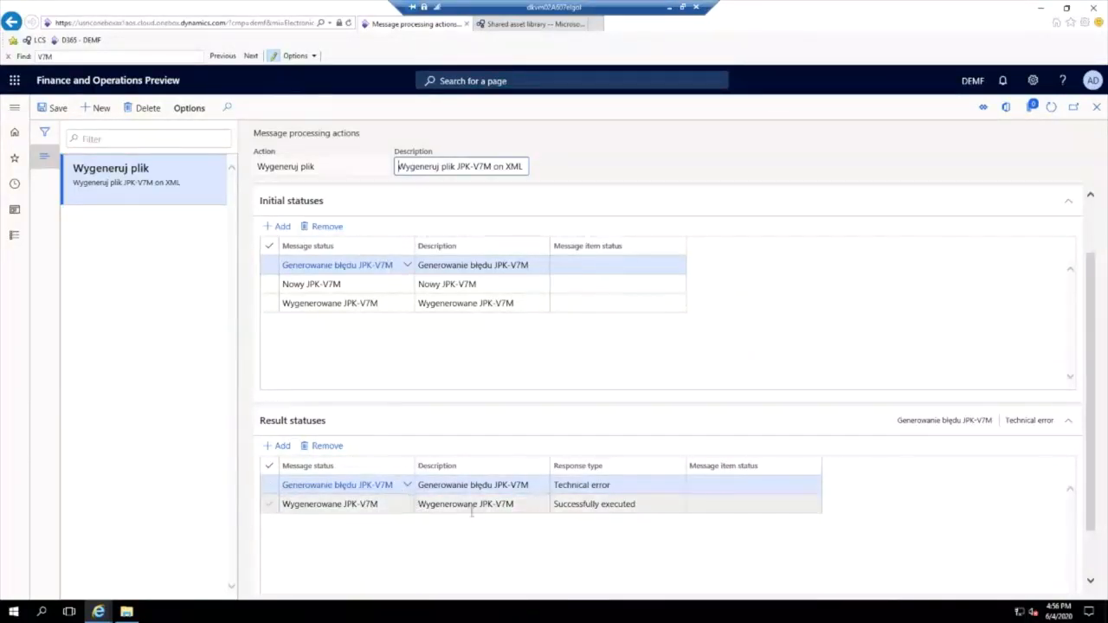
click(563, 505)
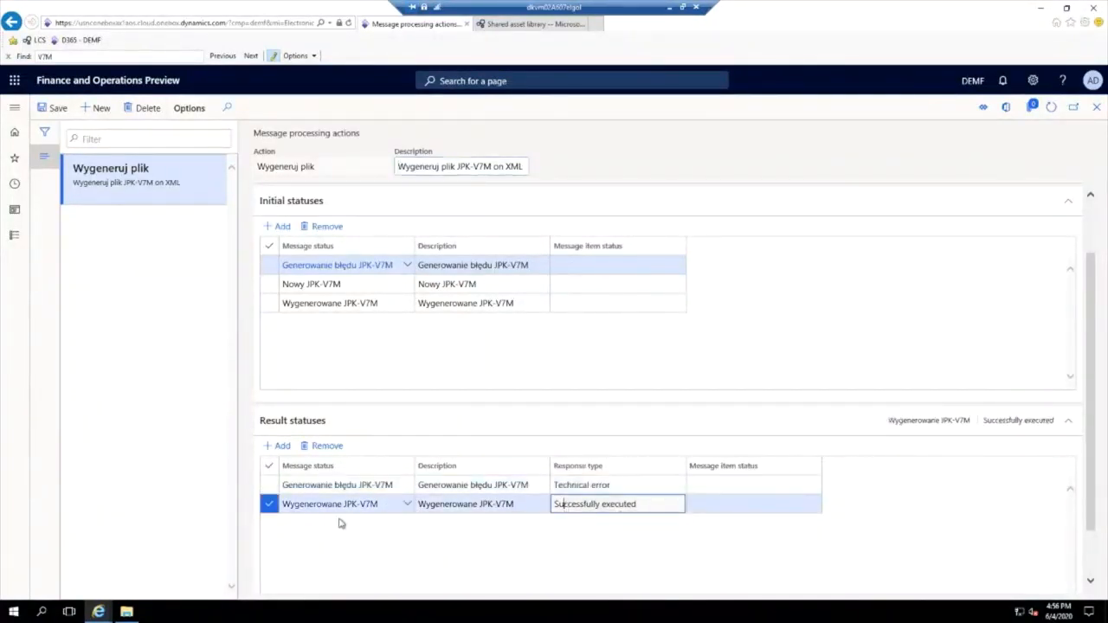
key(alt+Left)
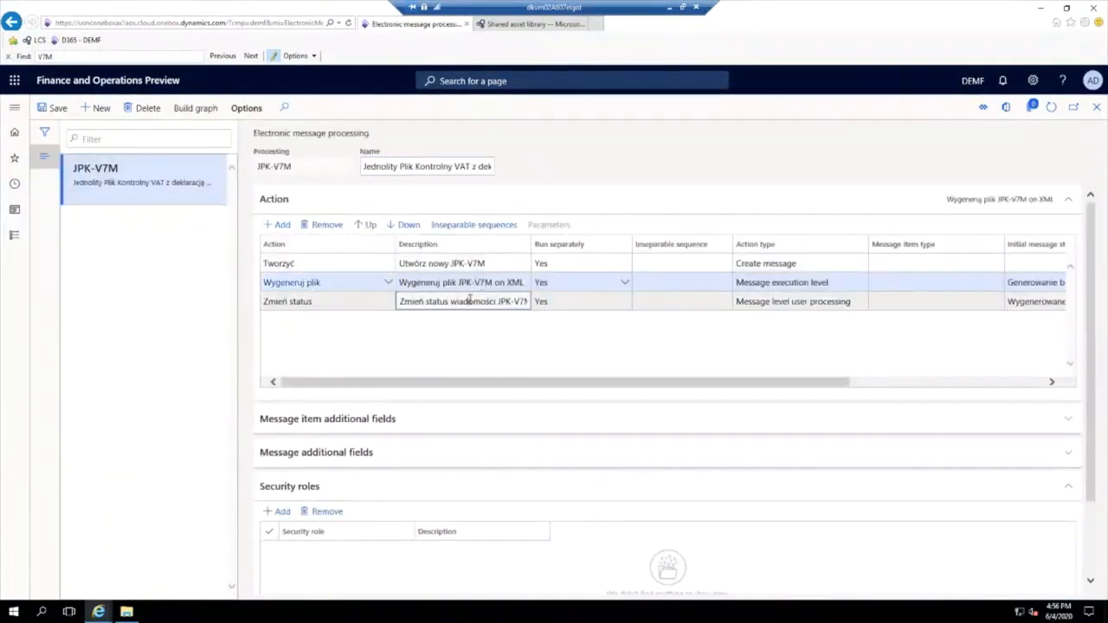
Review the Zmień status action and the message additional fields of the JPK-V7M processing, including KodUrzedu.
click(468, 300)
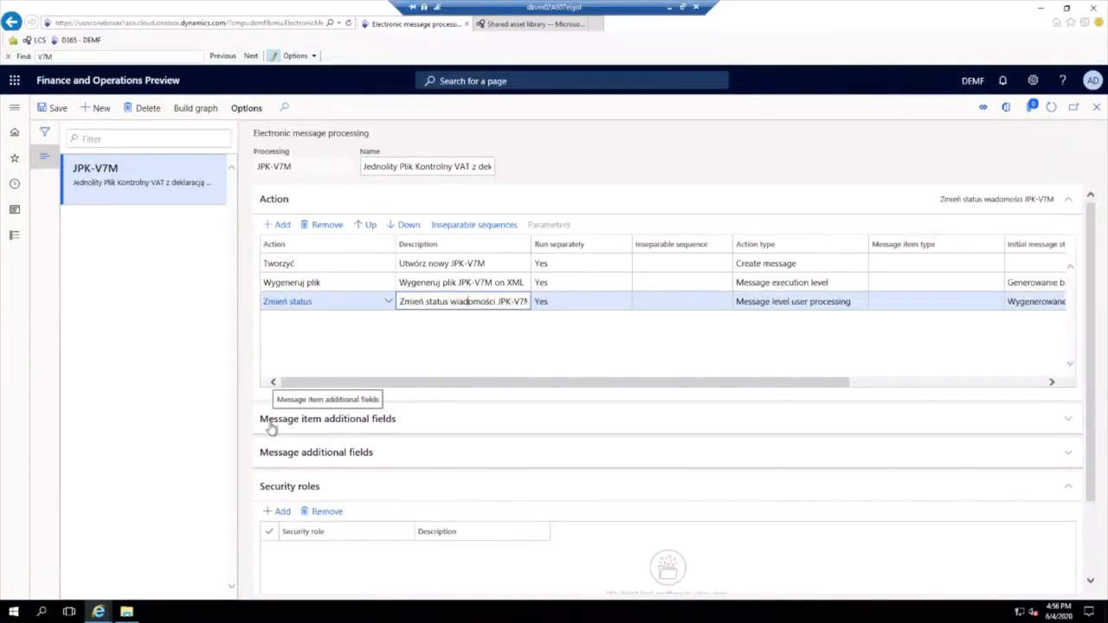
click(345, 459)
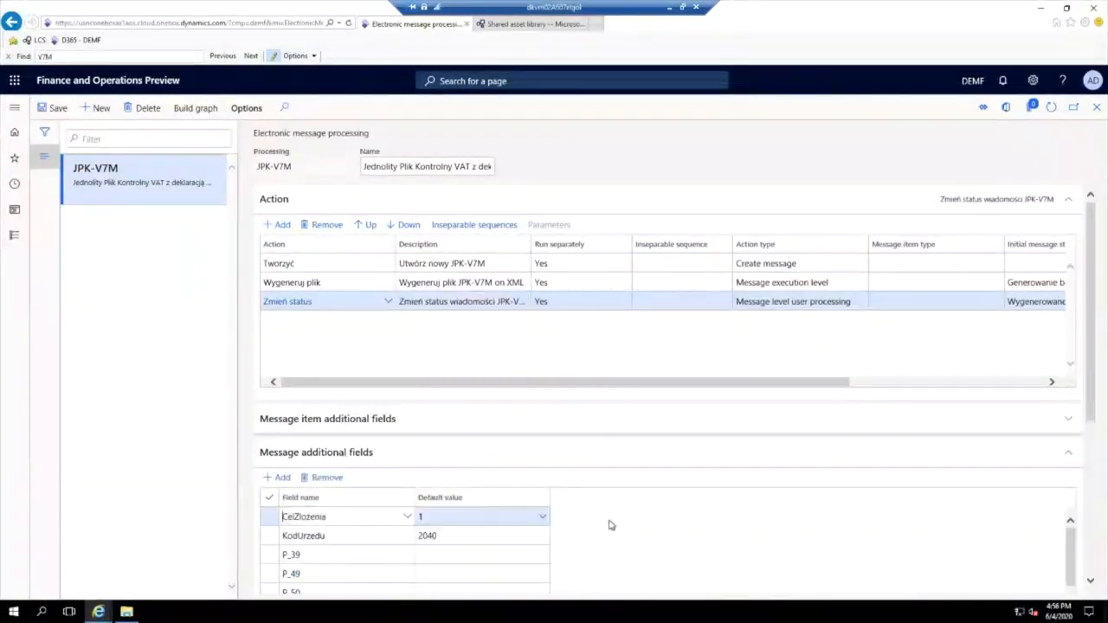
scroll(620, 515, down, 5)
scroll(1097, 451, down, 1)
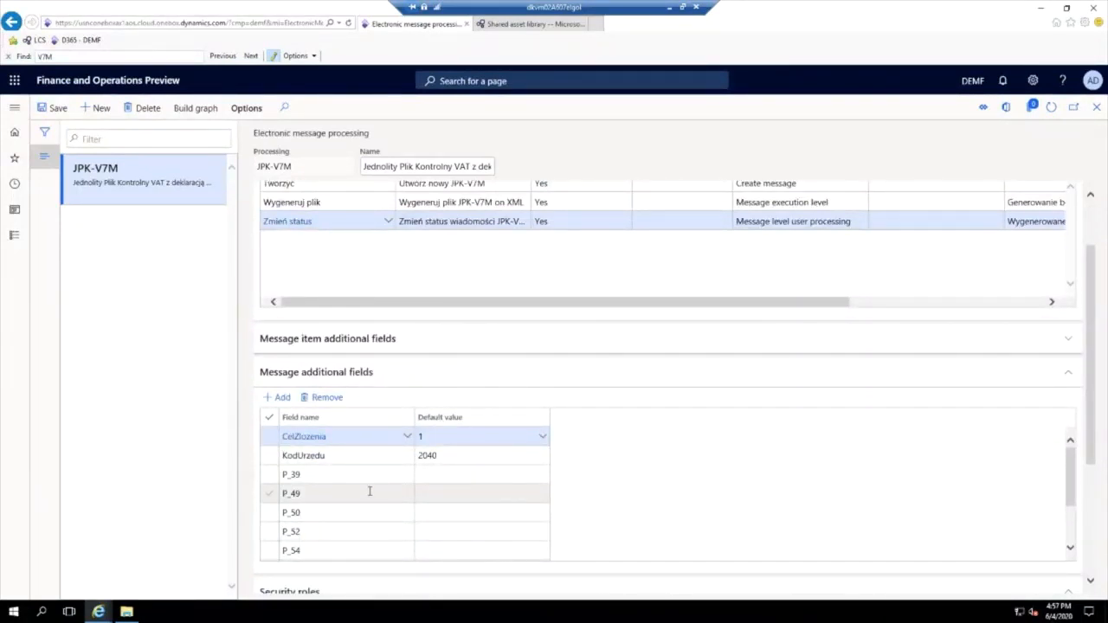
click(313, 456)
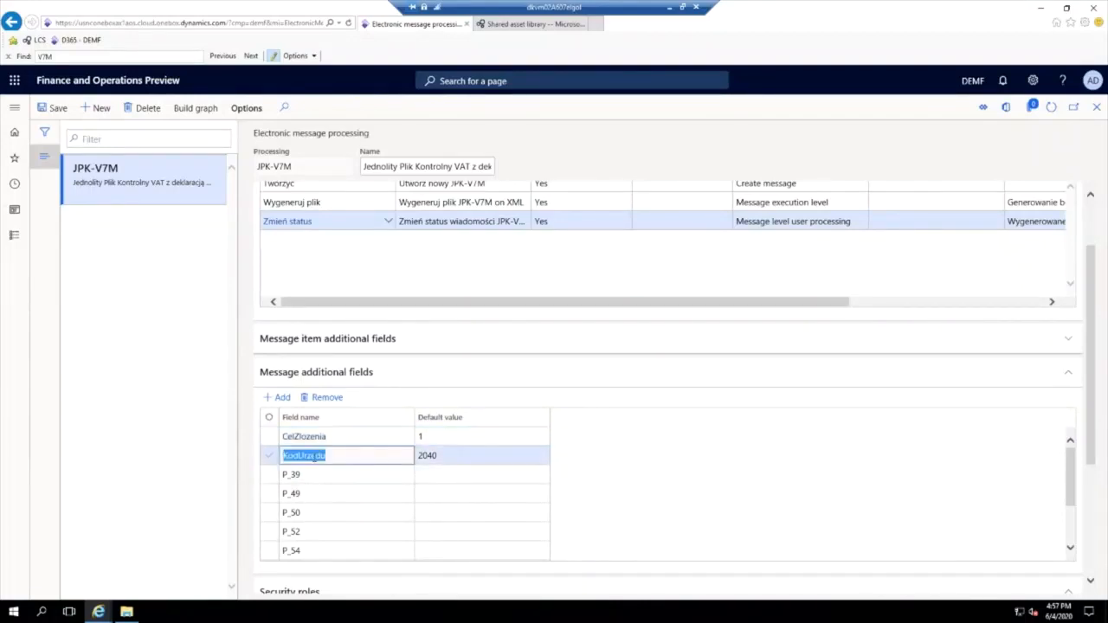
Examine the KodUrzedu additional field's default value and its general settings, and return to the JPK-V7M processing.
click(422, 456)
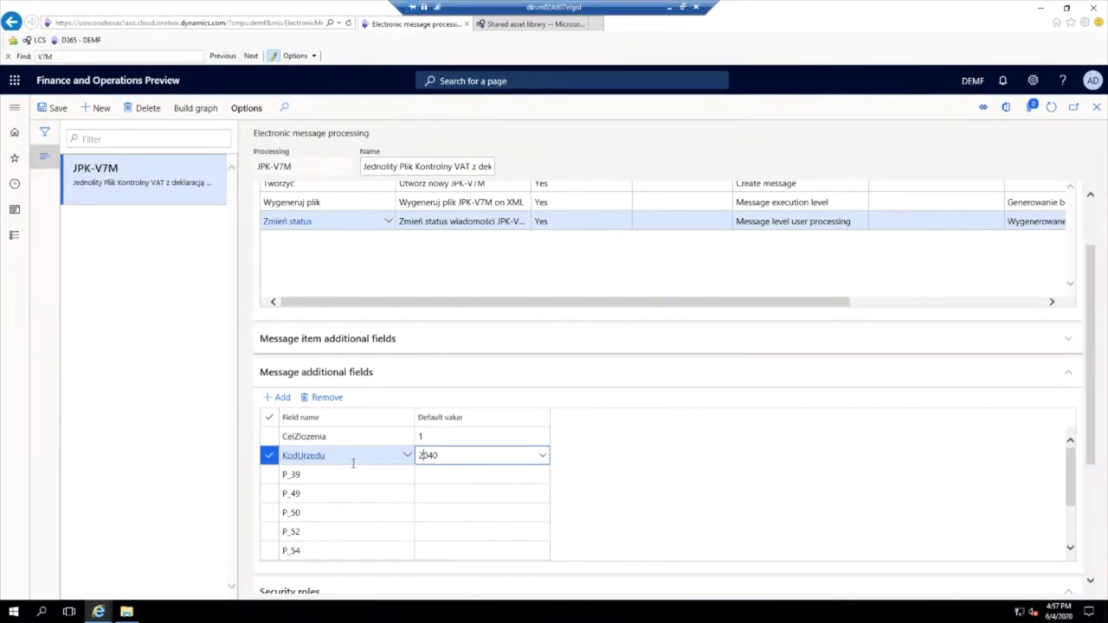
click(317, 456)
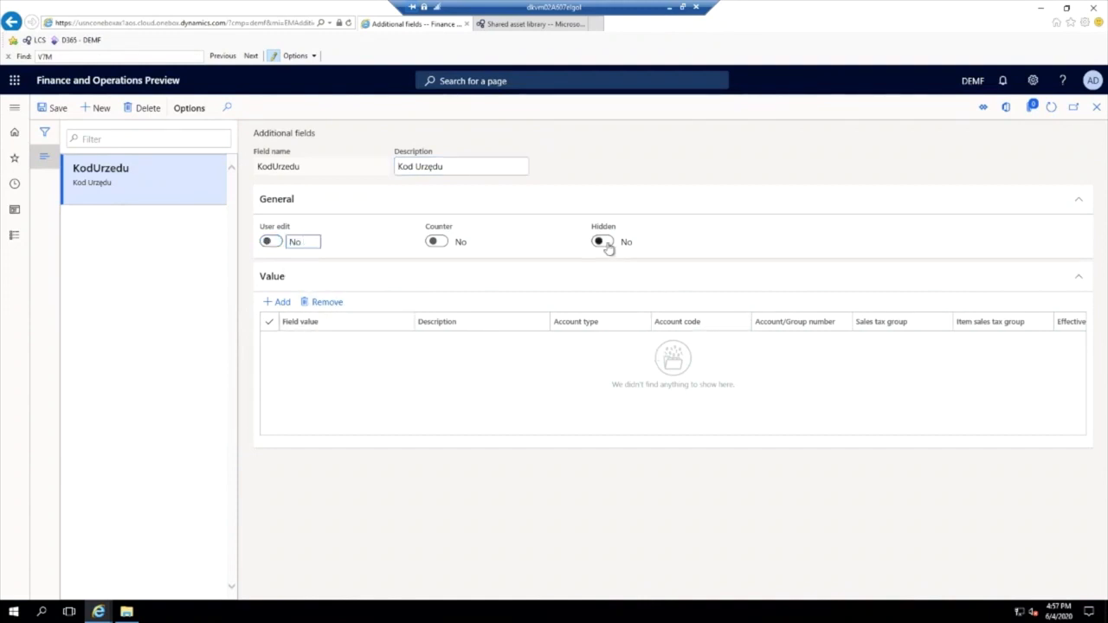
key(alt+Left)
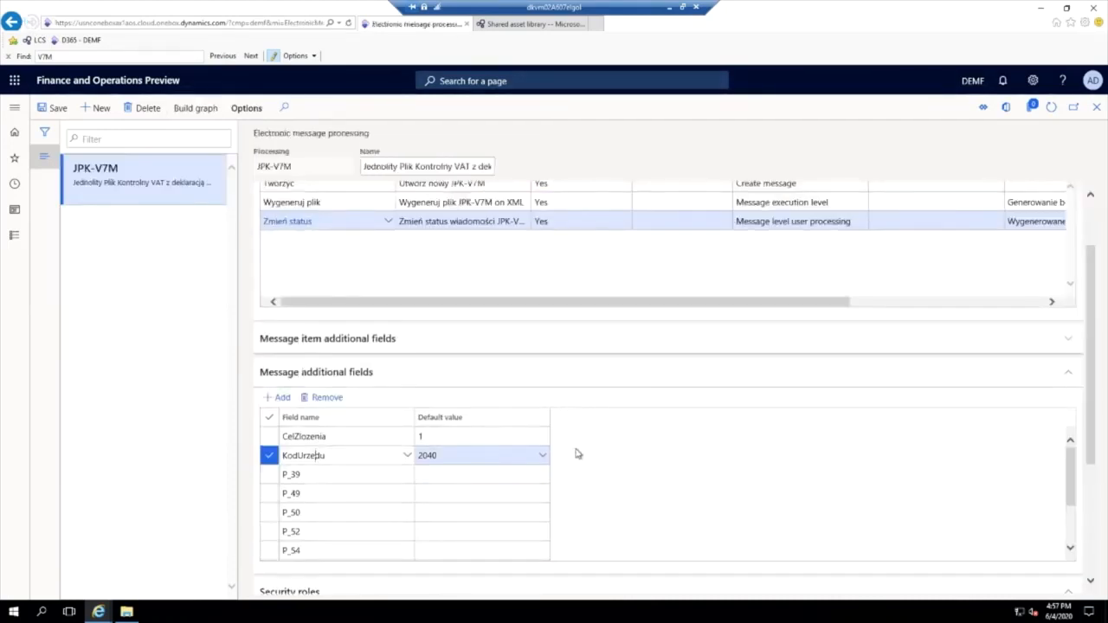
Hide the P_61 message additional field by setting Hidden to Yes, save it, and return to the JPK-V7M processing.
scroll(585, 474, down, 2)
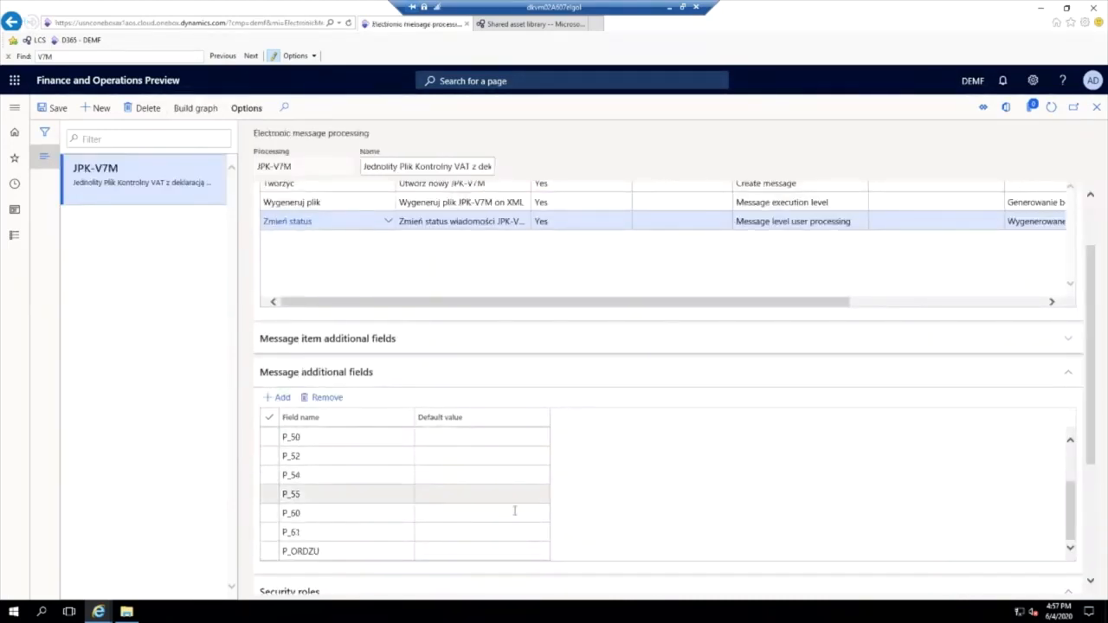
click(318, 533)
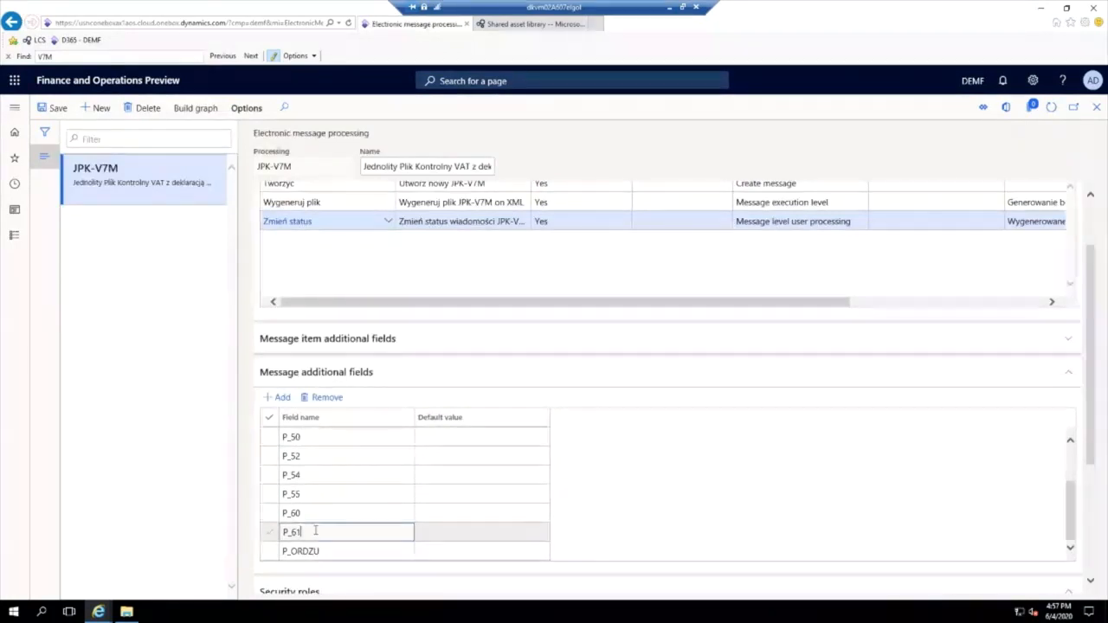
click(431, 534)
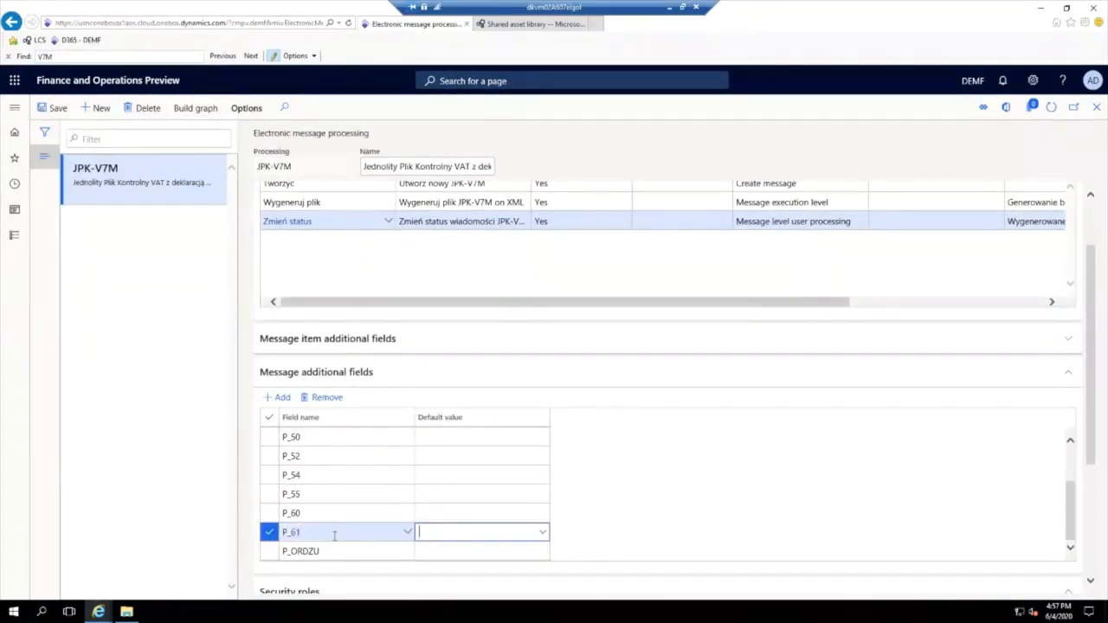
click(294, 532)
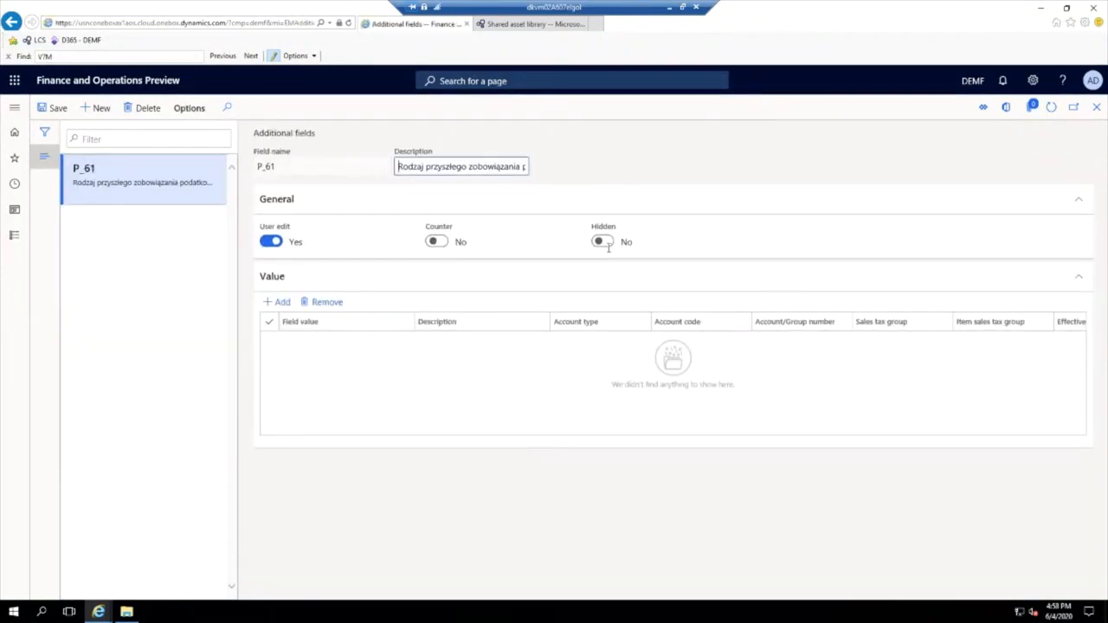
click(606, 247)
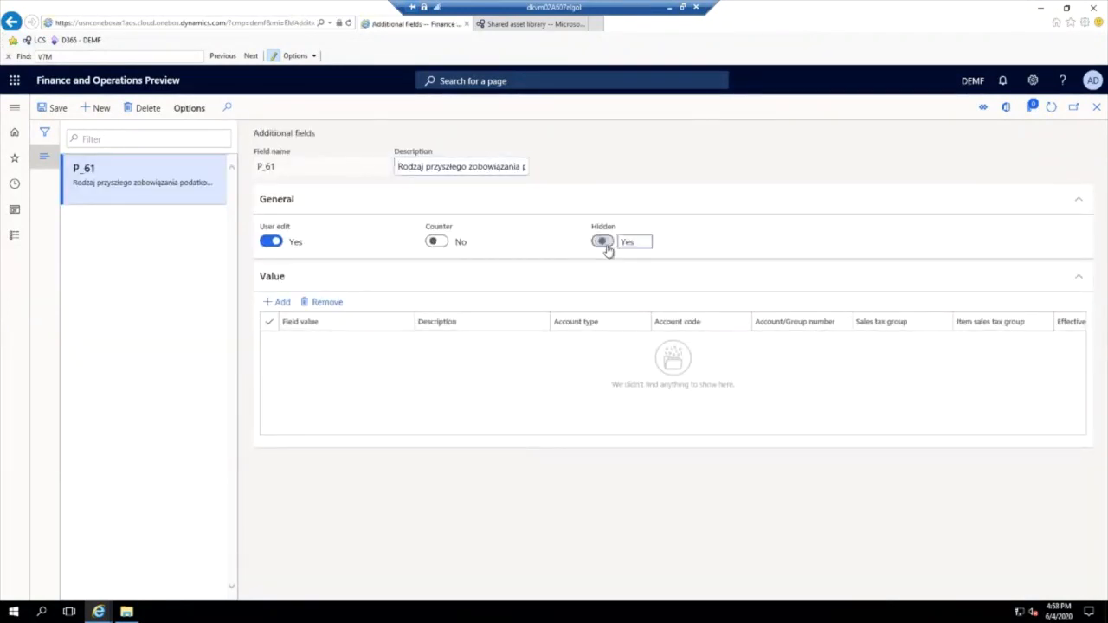
click(58, 111)
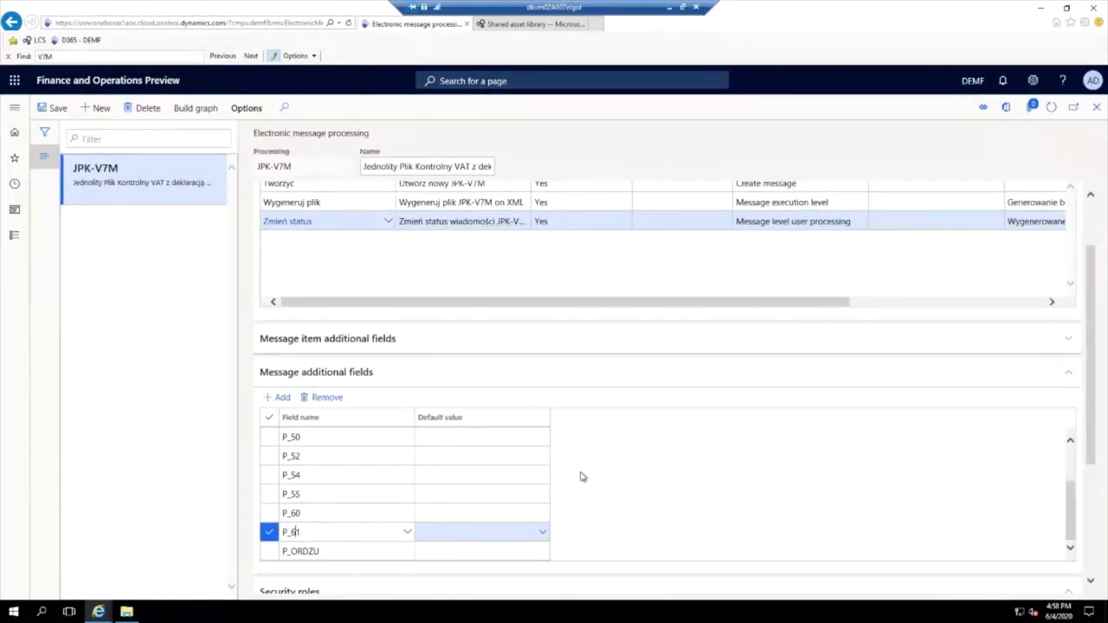
Add the Accountant security role to the JPK-V7M processing and save the record.
click(384, 373)
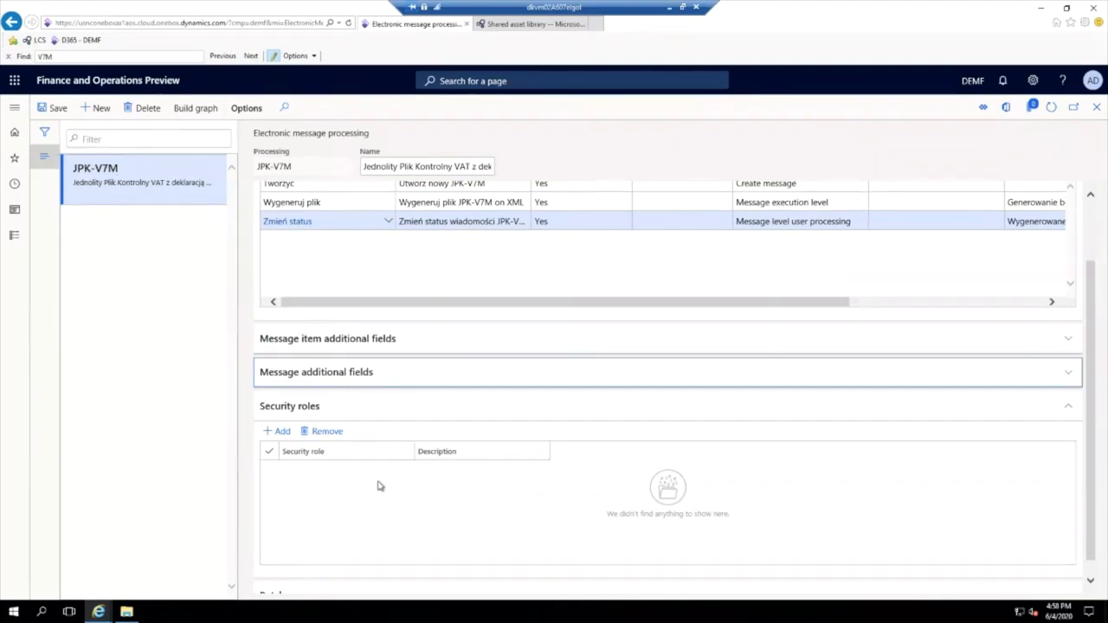
click(285, 431)
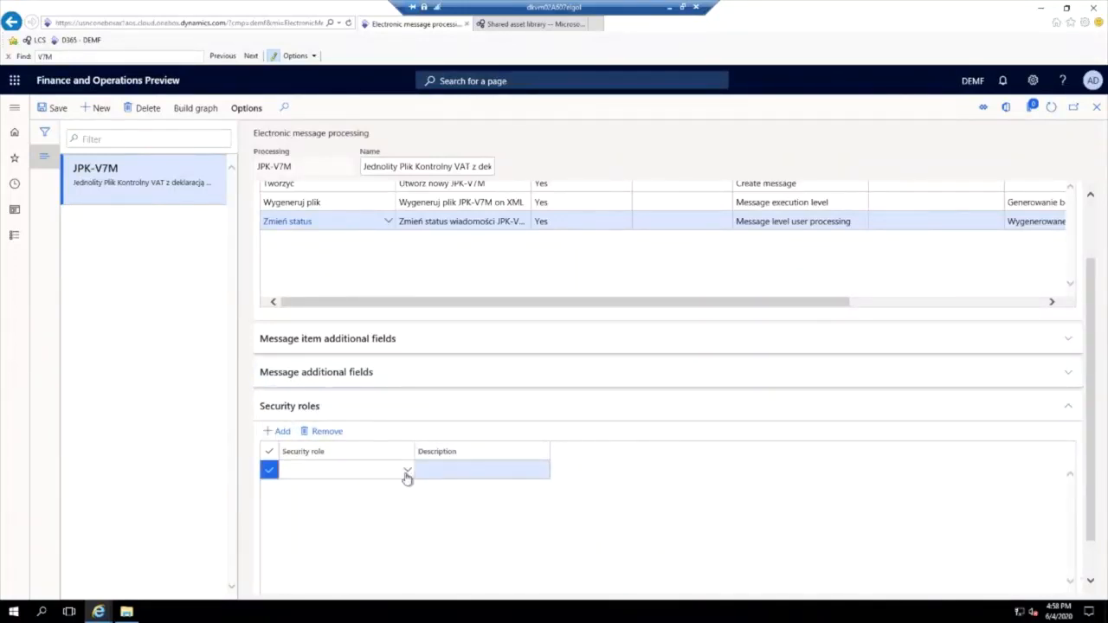
click(406, 472)
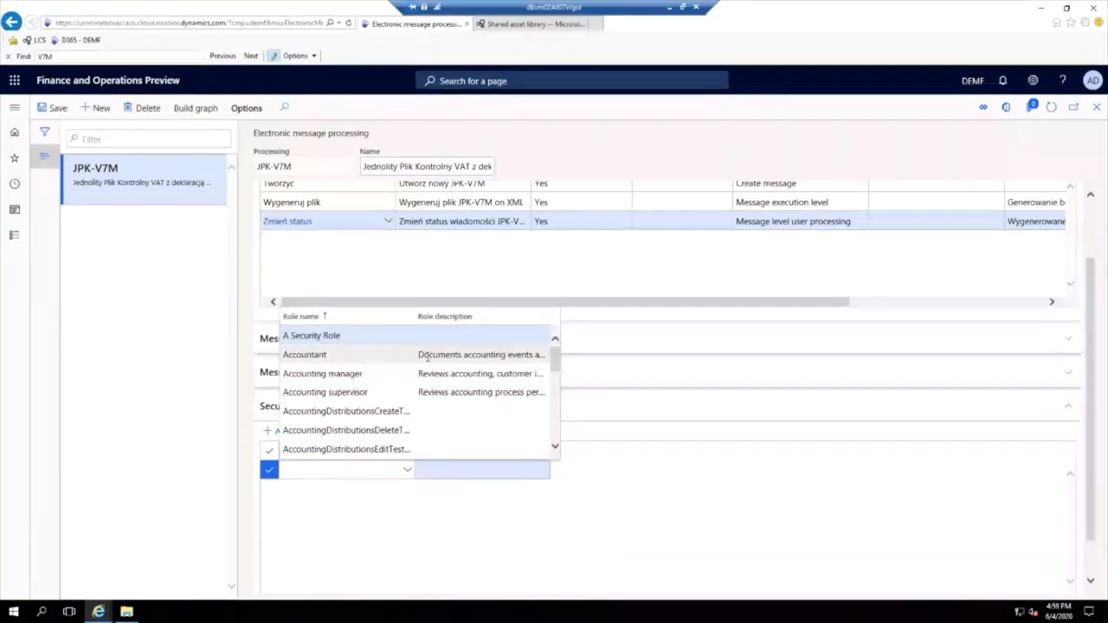
key(Return)
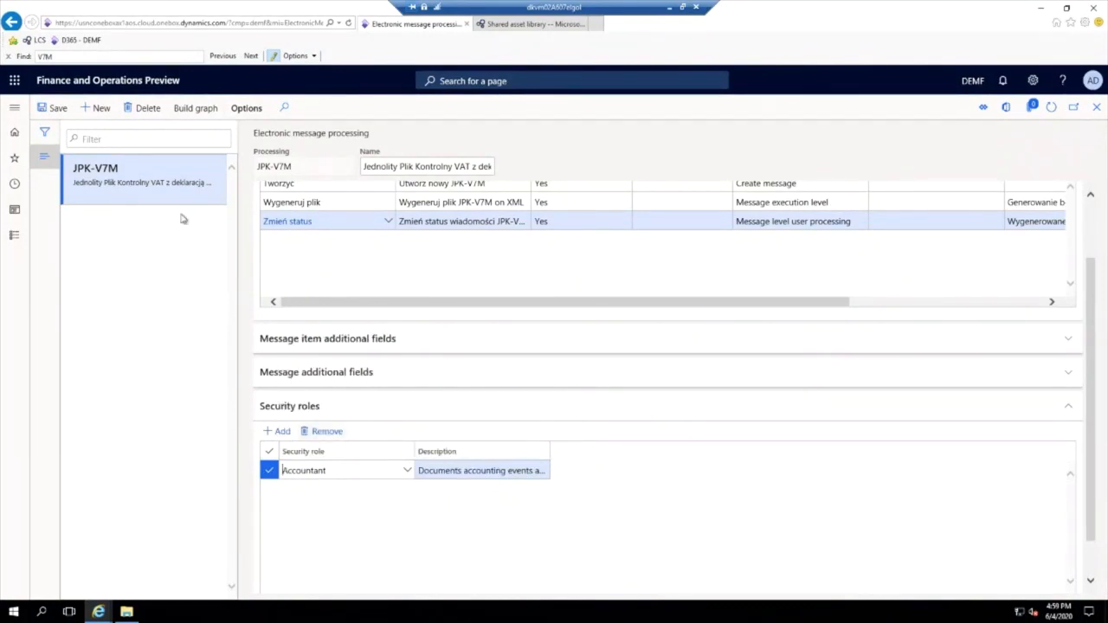
click(58, 111)
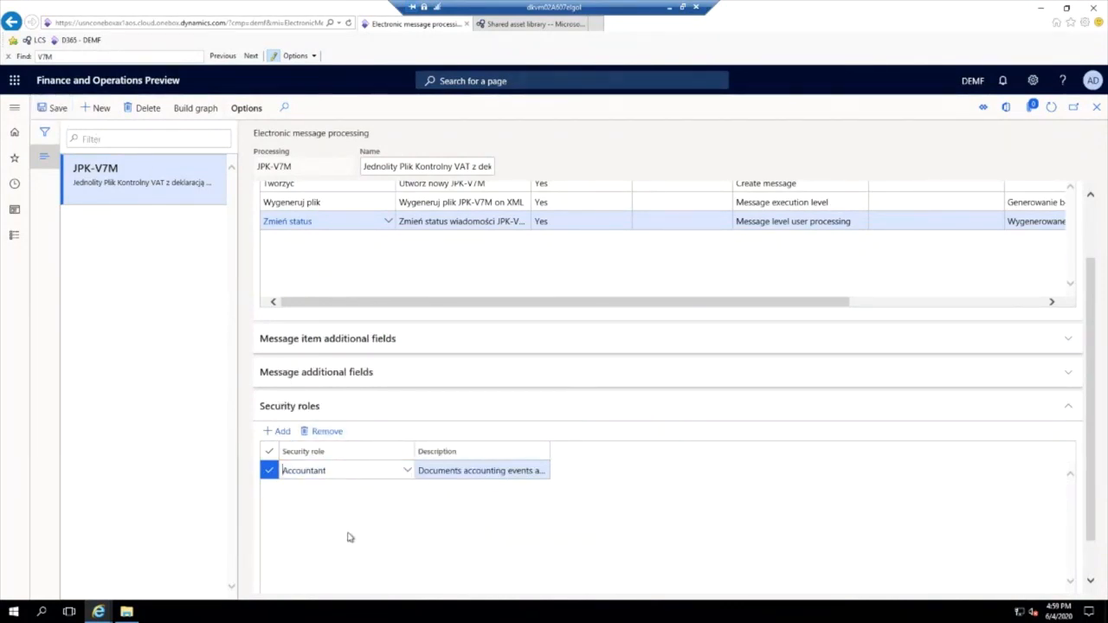
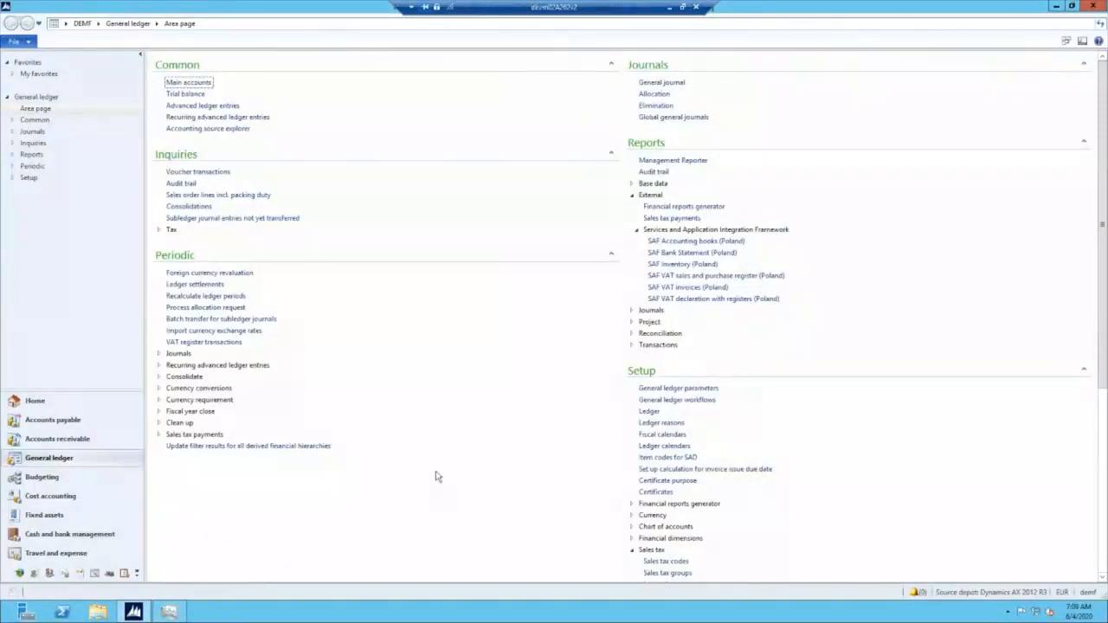
In the Dynamics AX 2012 R3 development workspace, inspect the AOT resource AifOutboundPortReportVDEK_PL, and close the workspace.
key(ctrl+d)
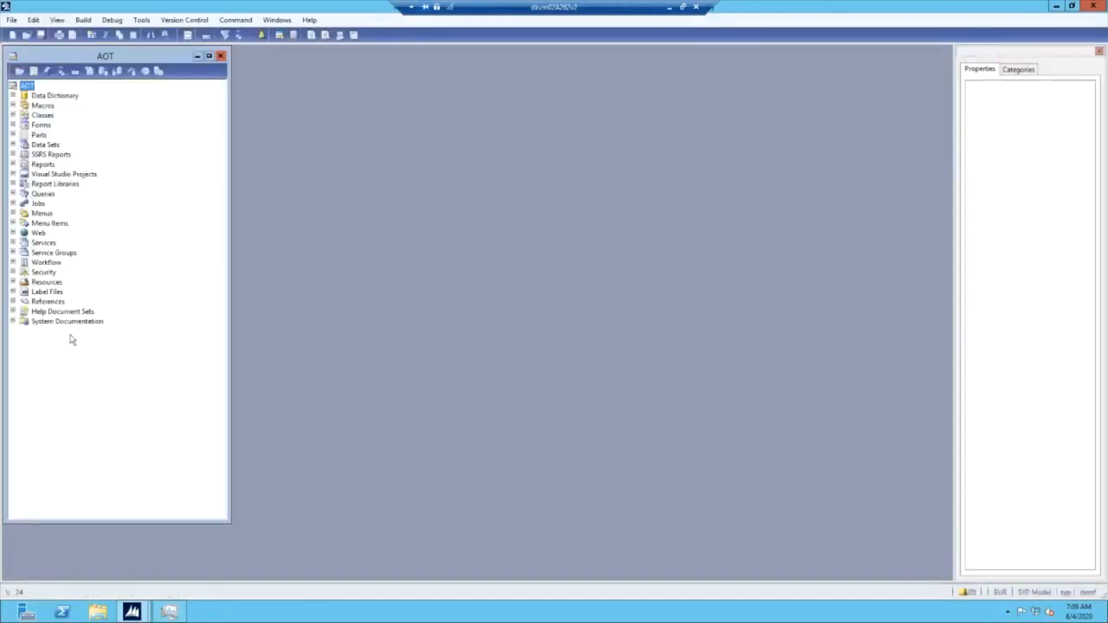
click(14, 283)
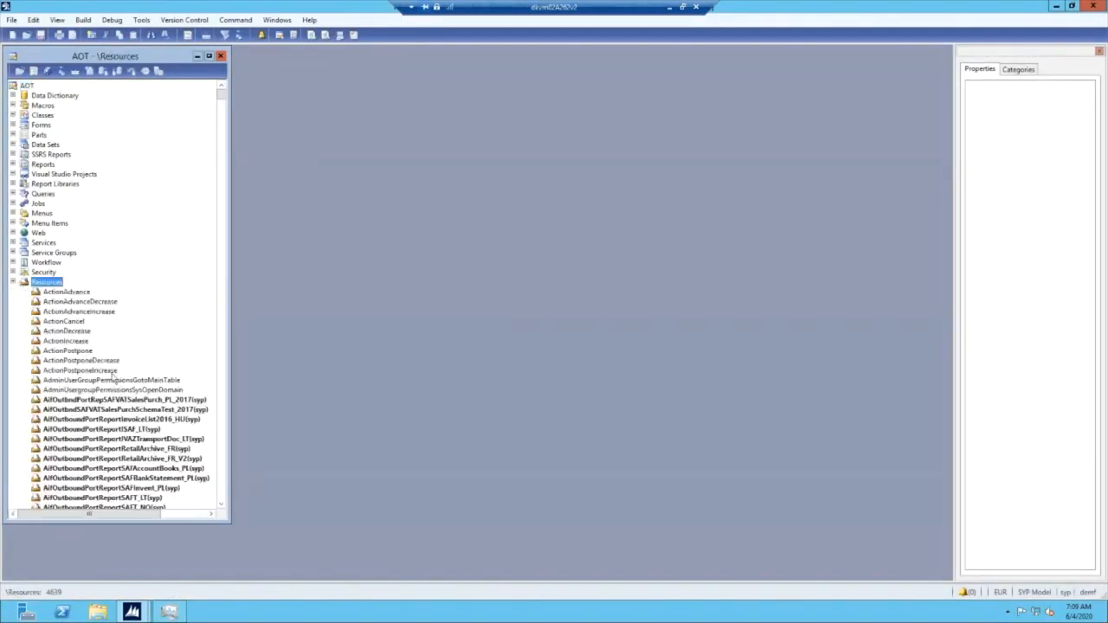
scroll(113, 381, down, 4)
click(109, 440)
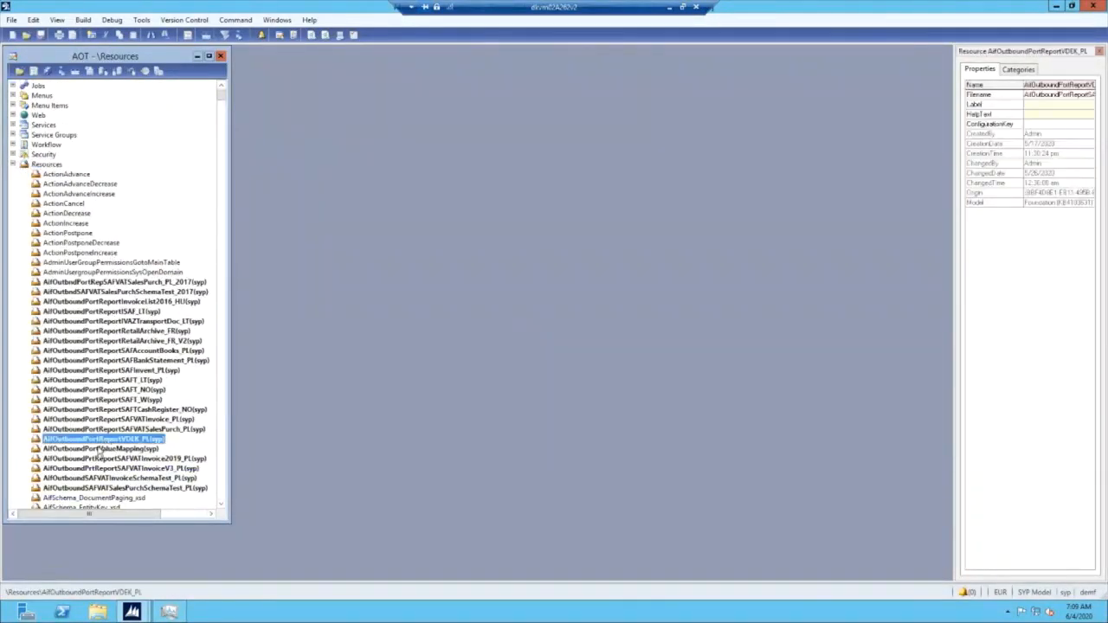
right_click(135, 439)
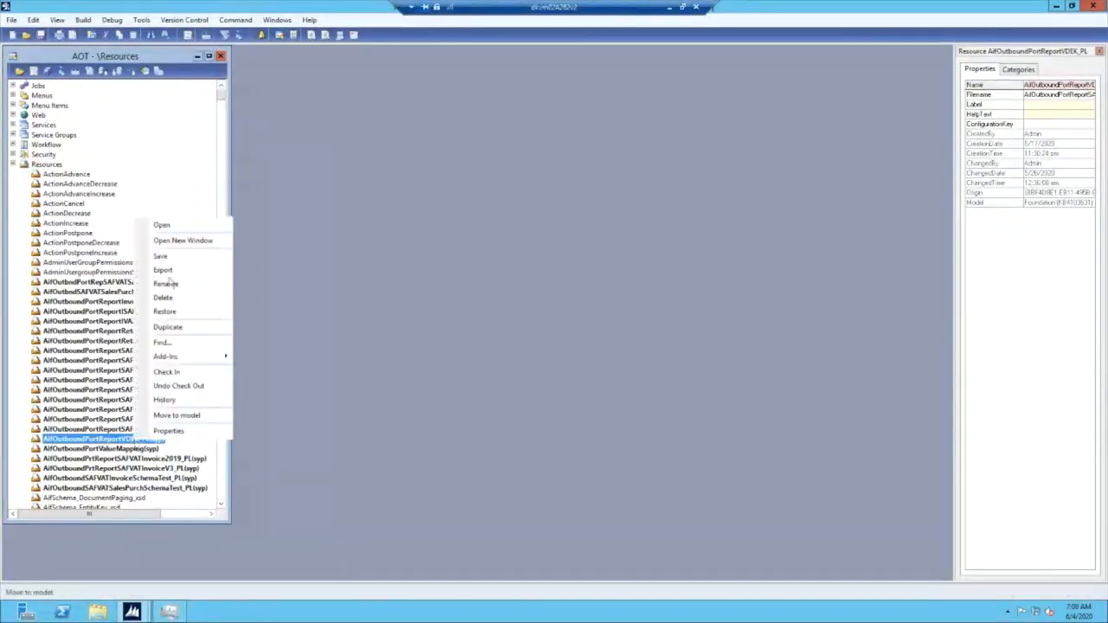
click(160, 226)
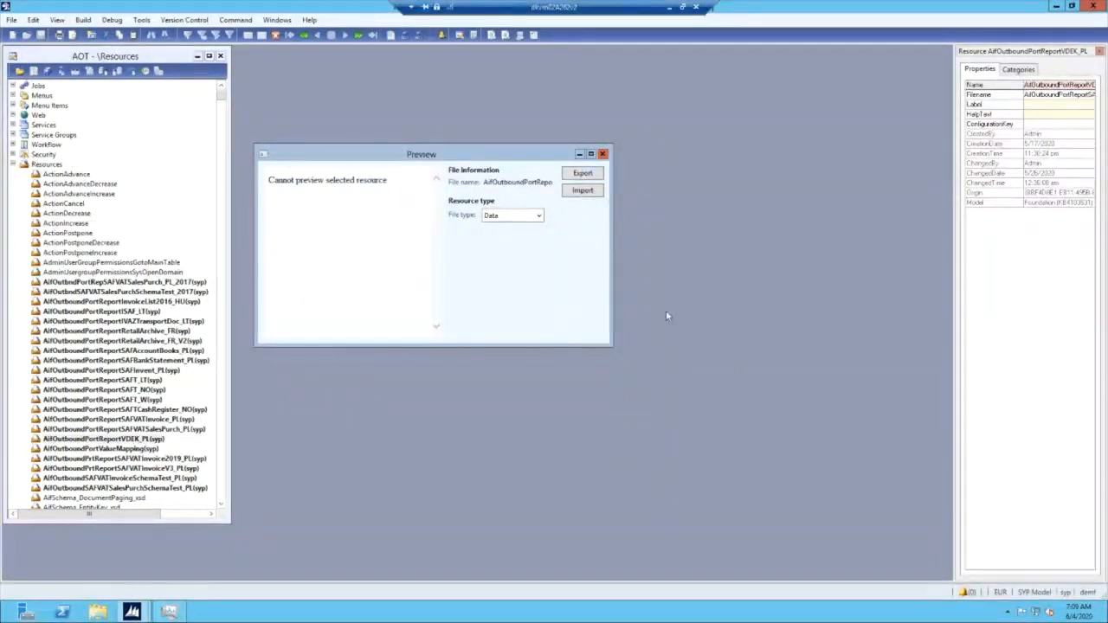
click(1091, 6)
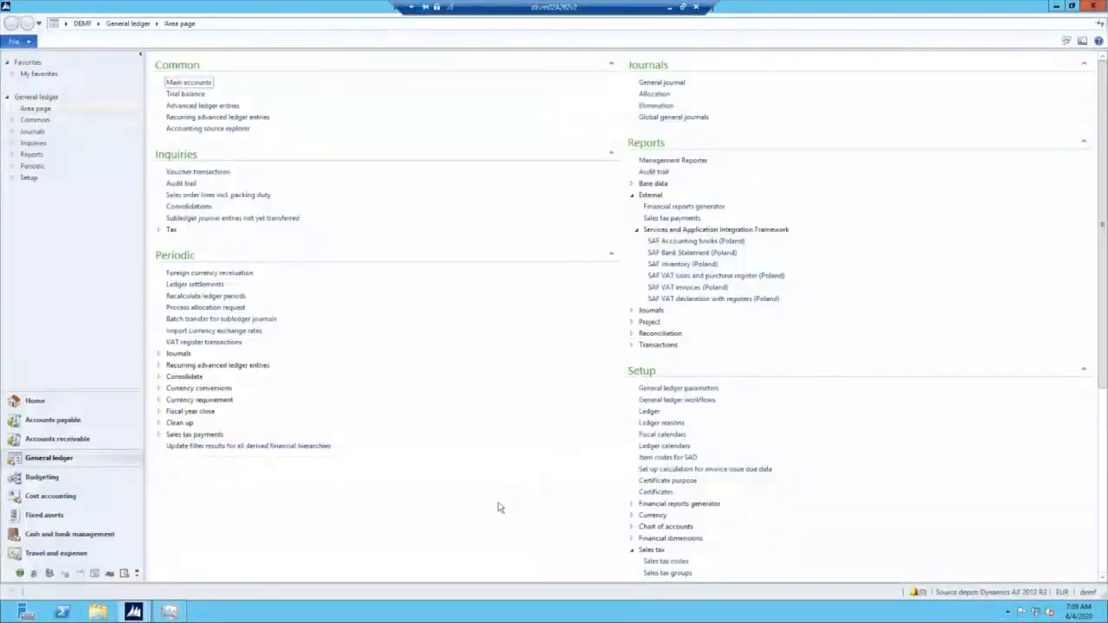
Open the System administration setup of outbound ports for electronic audit reports and review the SAF VAT declaration with registers (Poland) port.
click(97, 24)
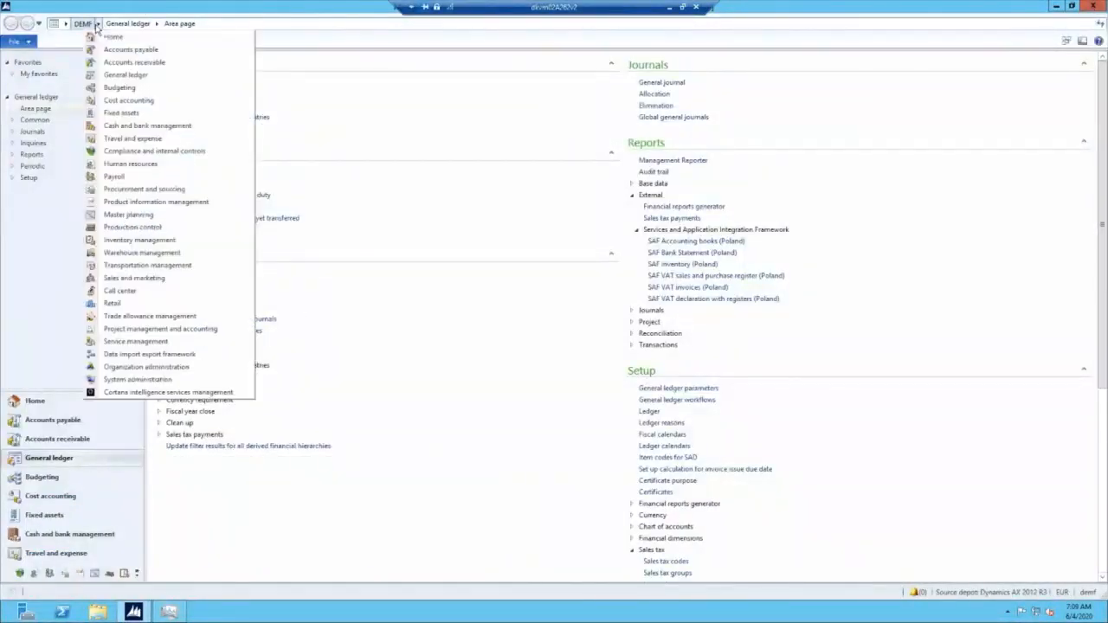
click(138, 379)
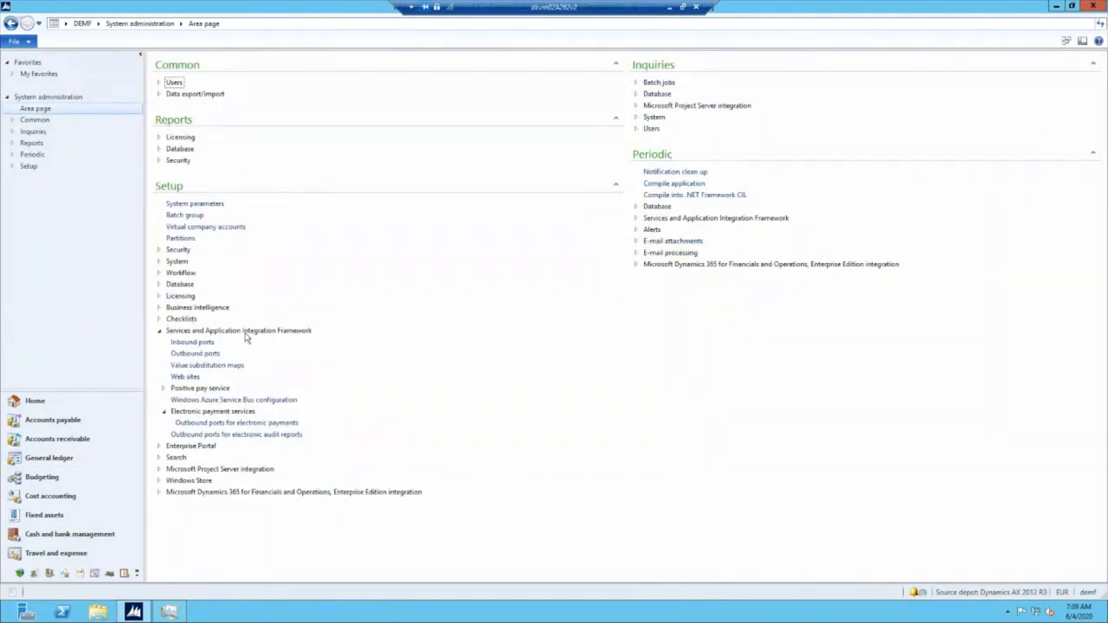
click(199, 435)
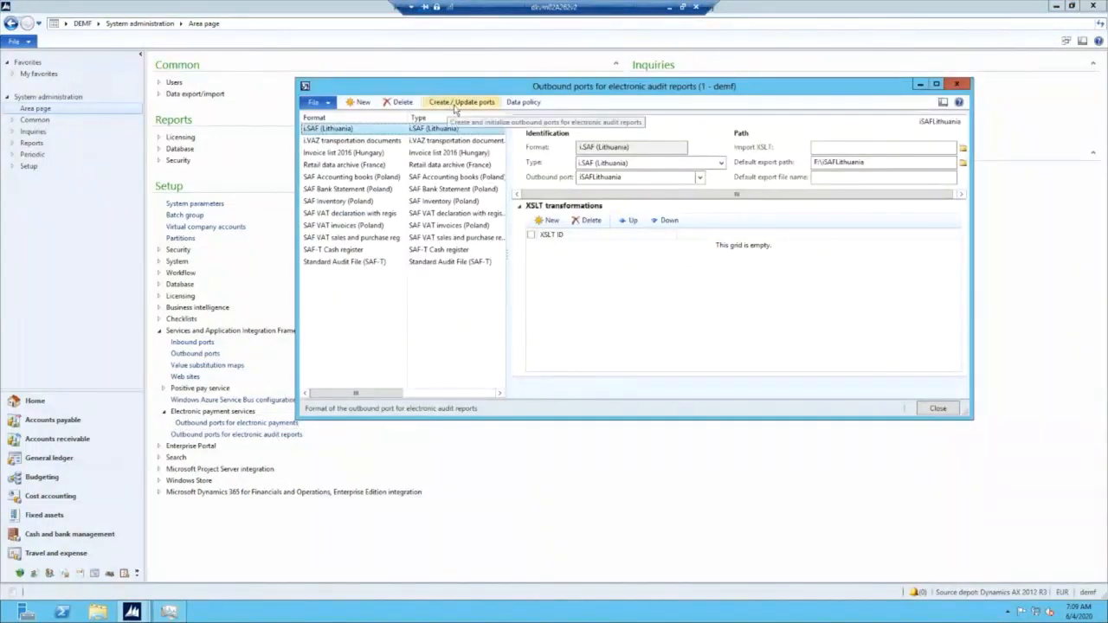
click(354, 214)
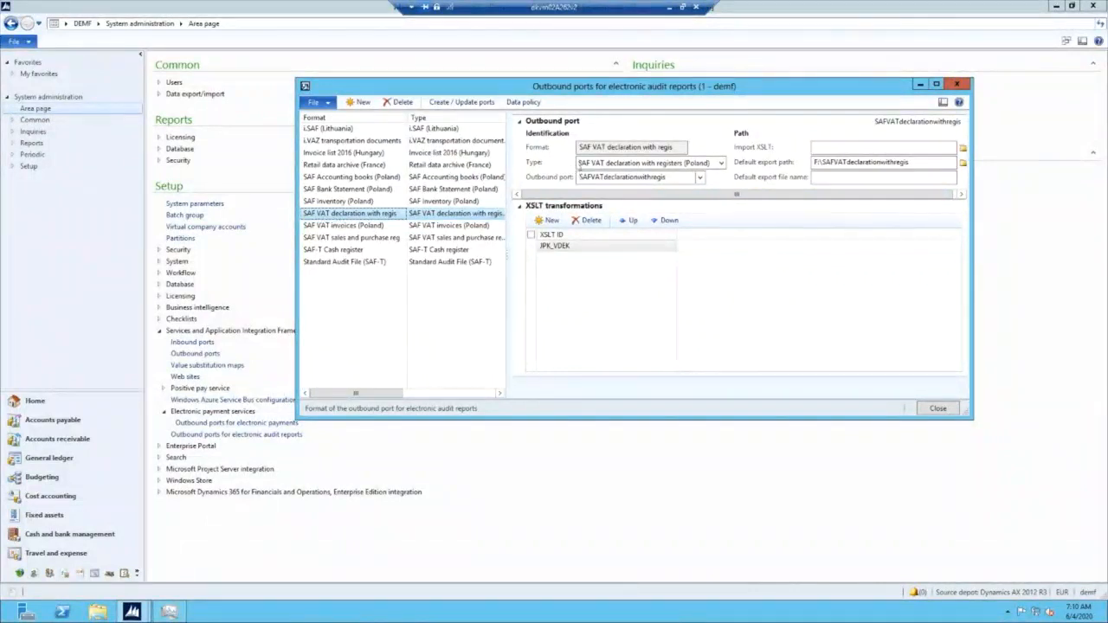
click(644, 163)
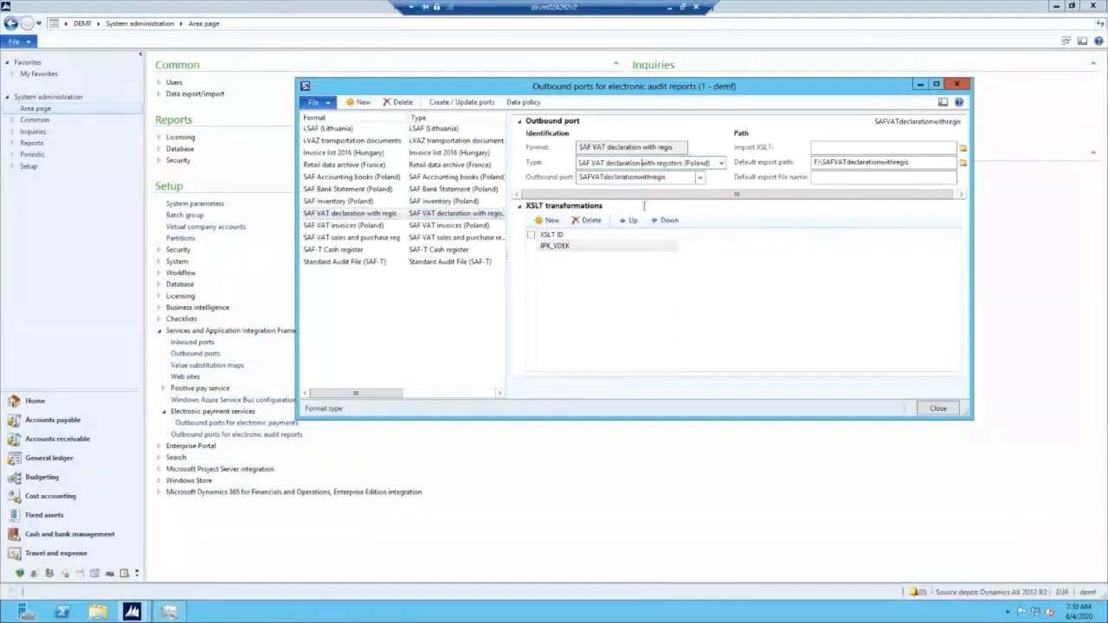
Look up the port's JPK_VDEK transformation in the XSLT repository, and close the repository and the outbound ports form.
click(621, 250)
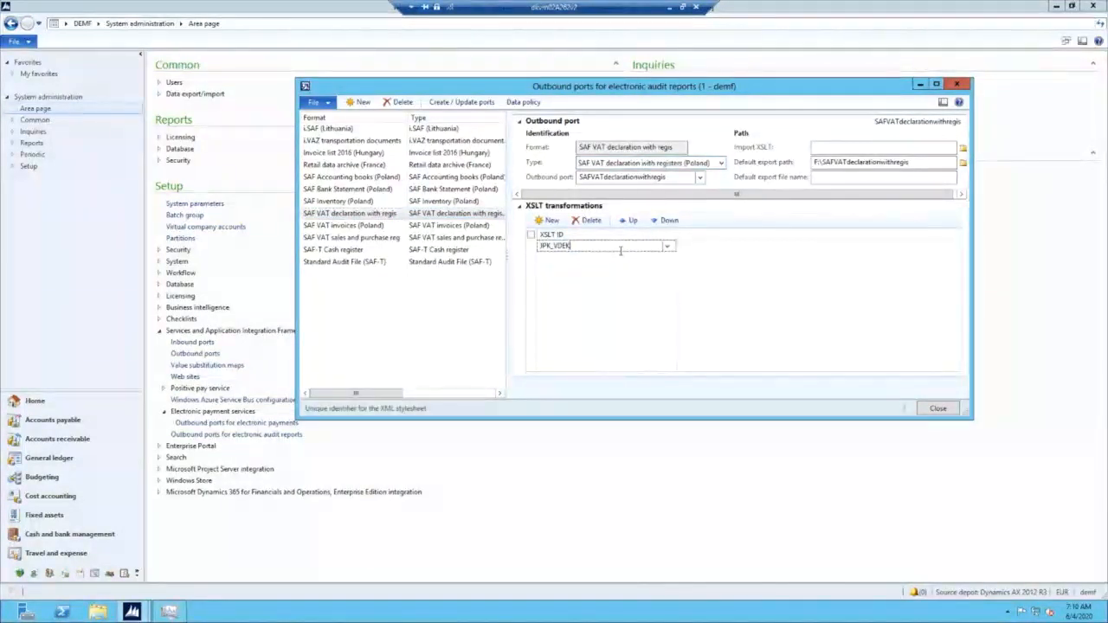
right_click(620, 251)
click(676, 394)
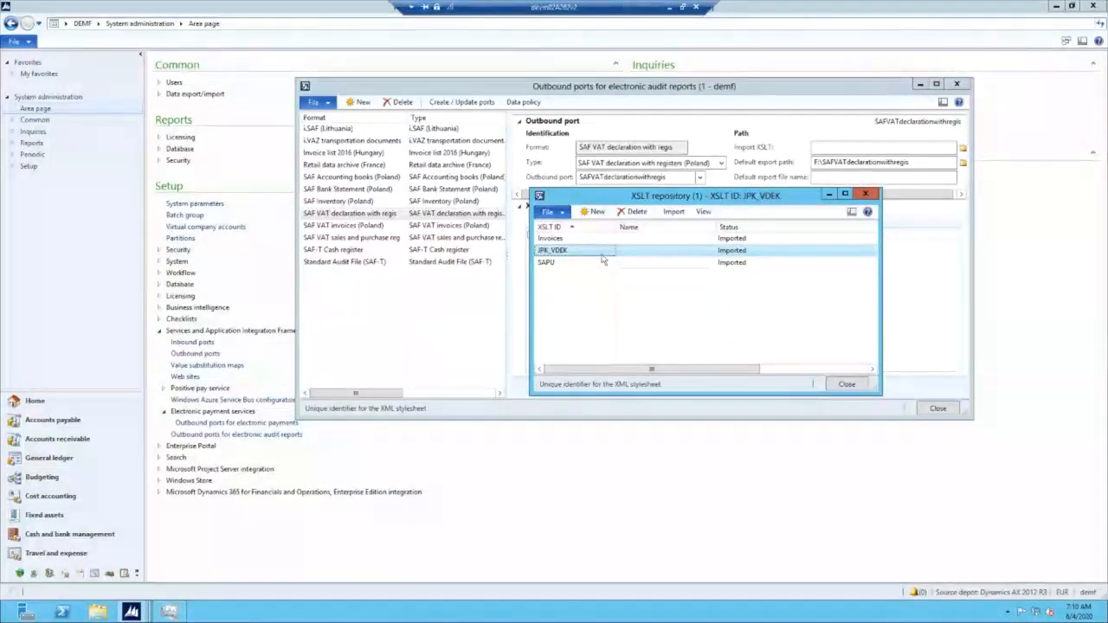
click(854, 386)
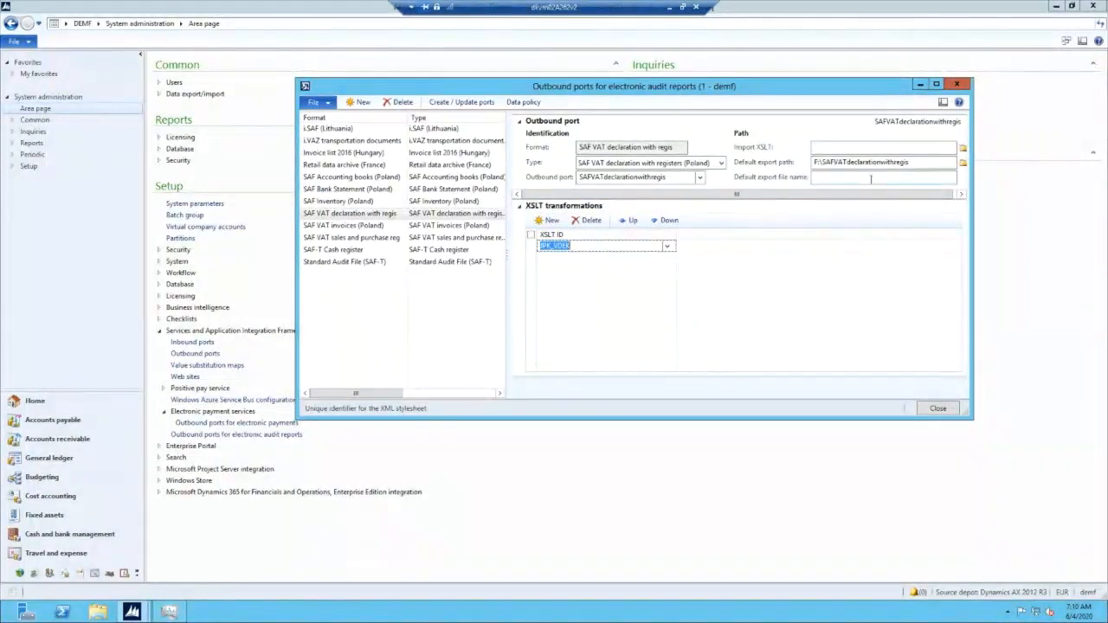
click(926, 408)
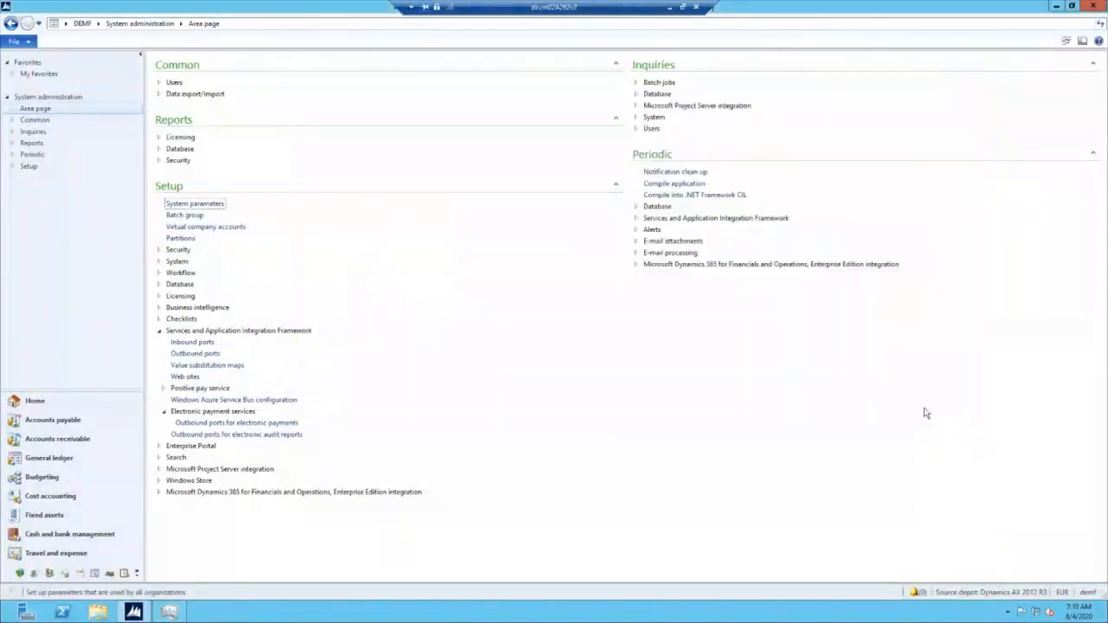
Open the sales tax reporting XML codes from the General ledger's external sales tax setup.
click(98, 25)
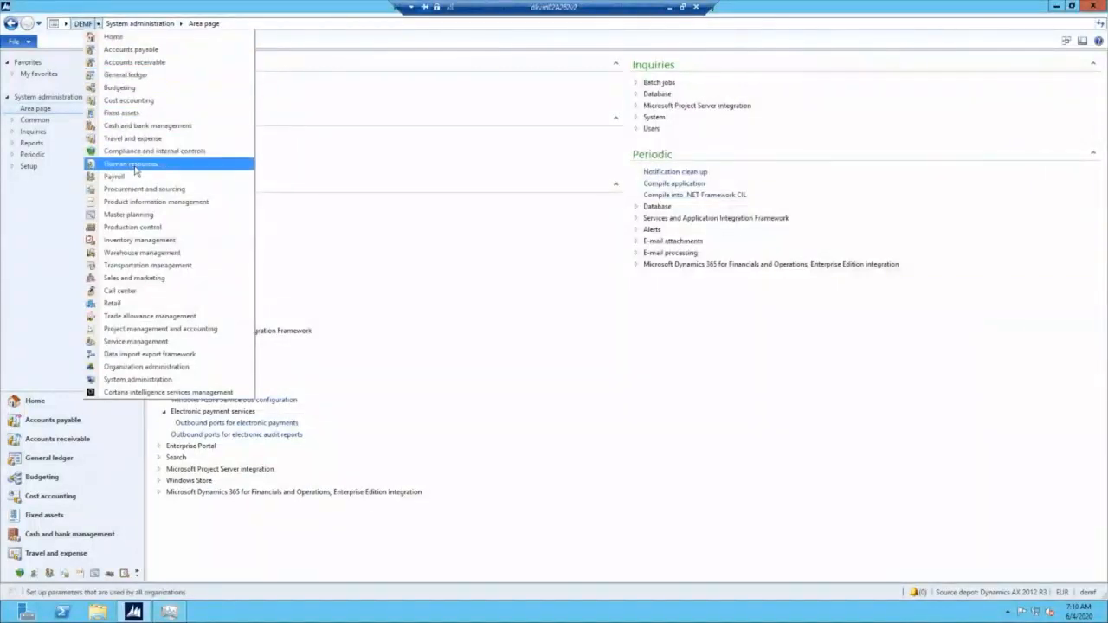
click(138, 75)
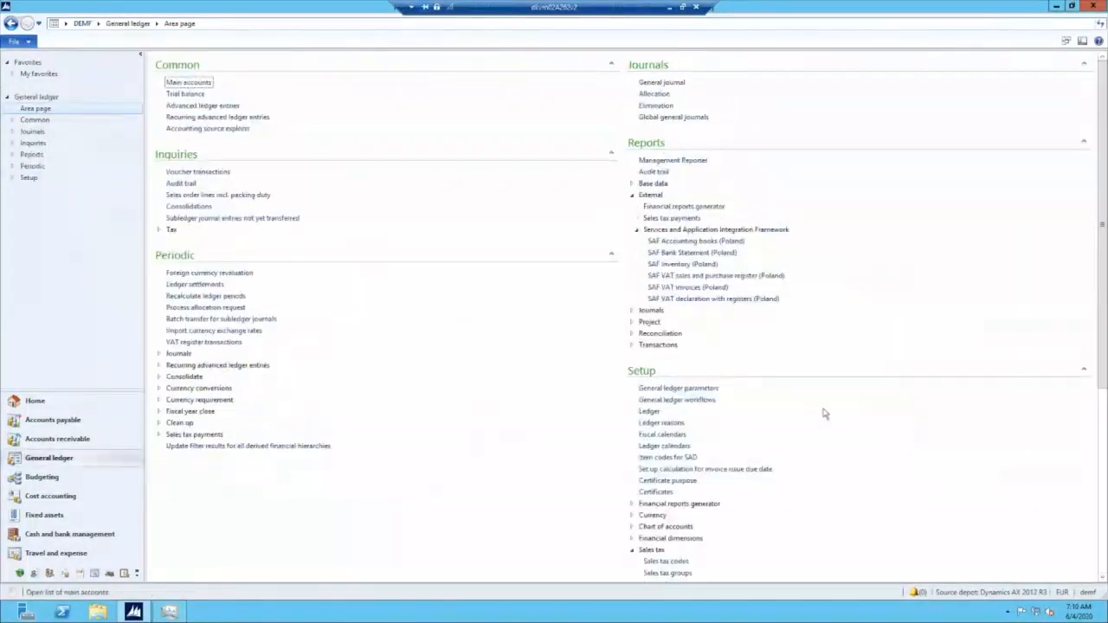
scroll(824, 414, down, 5)
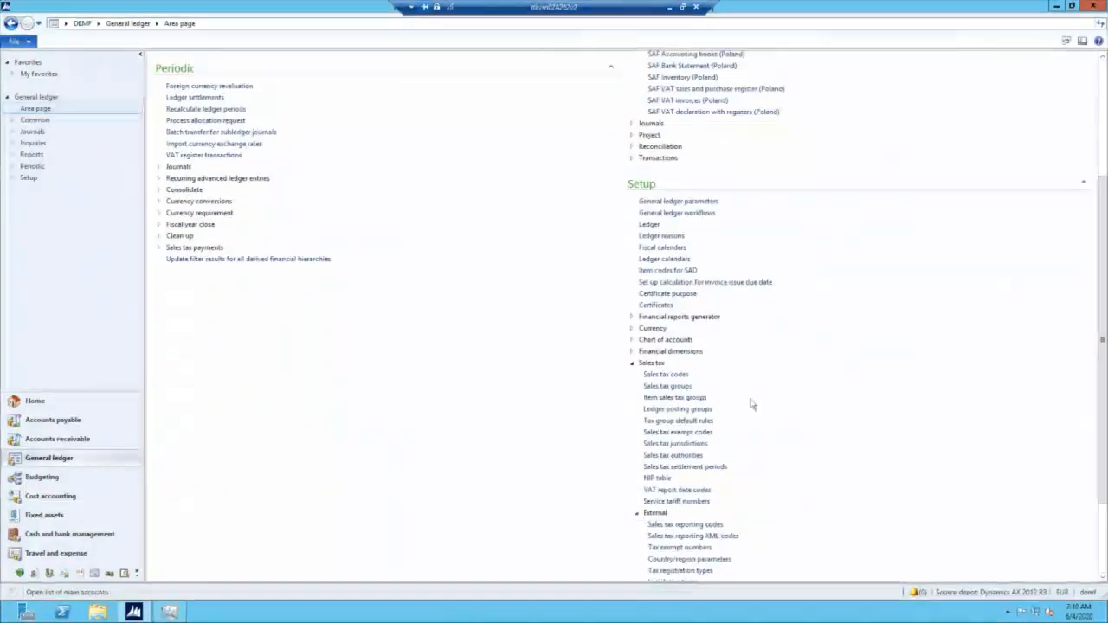
scroll(762, 409, down, 3)
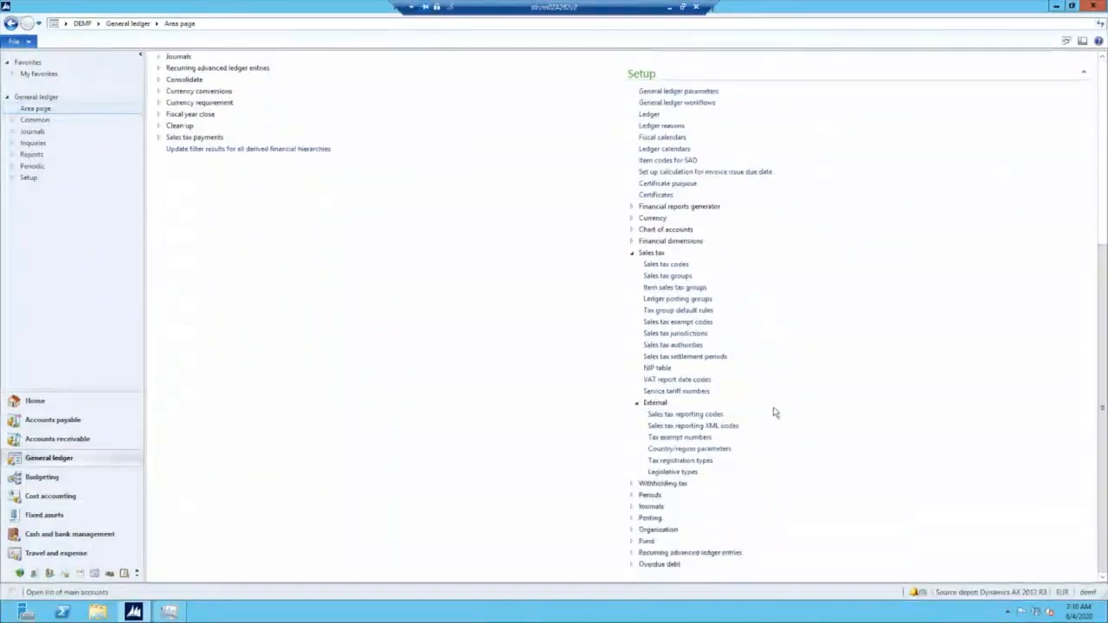
click(683, 428)
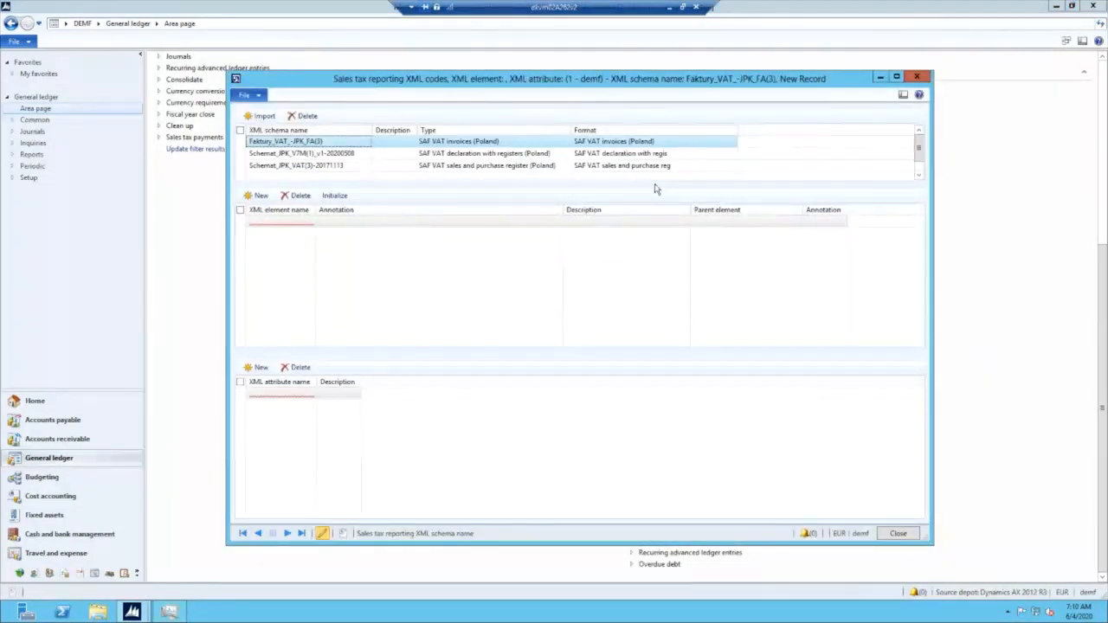
Select the Schemat_JPK_V7M(1)_v1-20200508 schema and review its description, type and format.
click(502, 153)
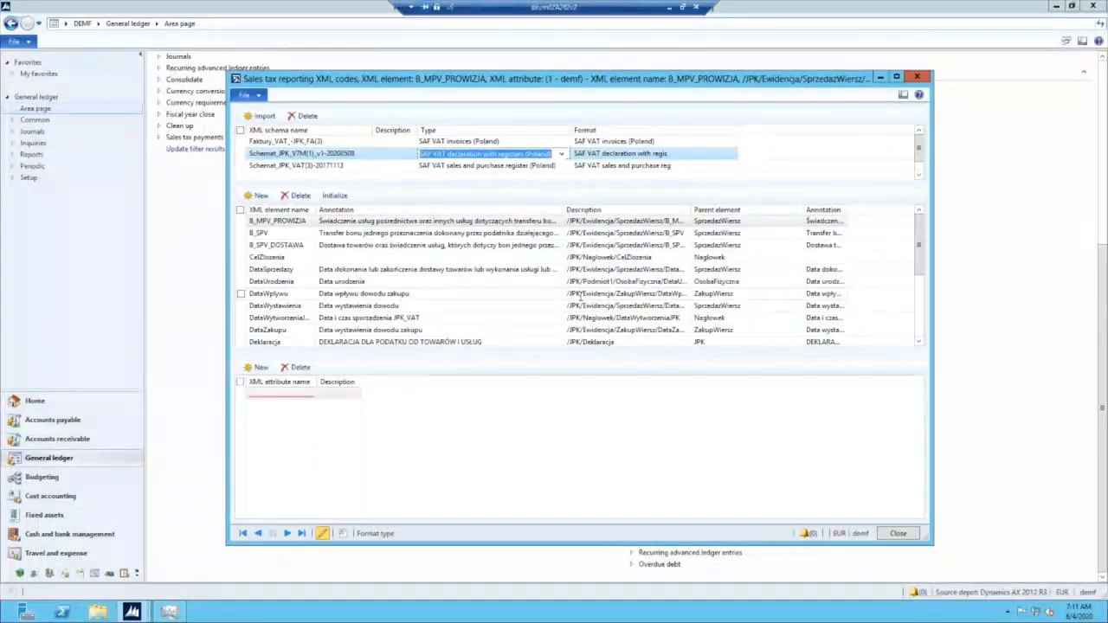
click(389, 153)
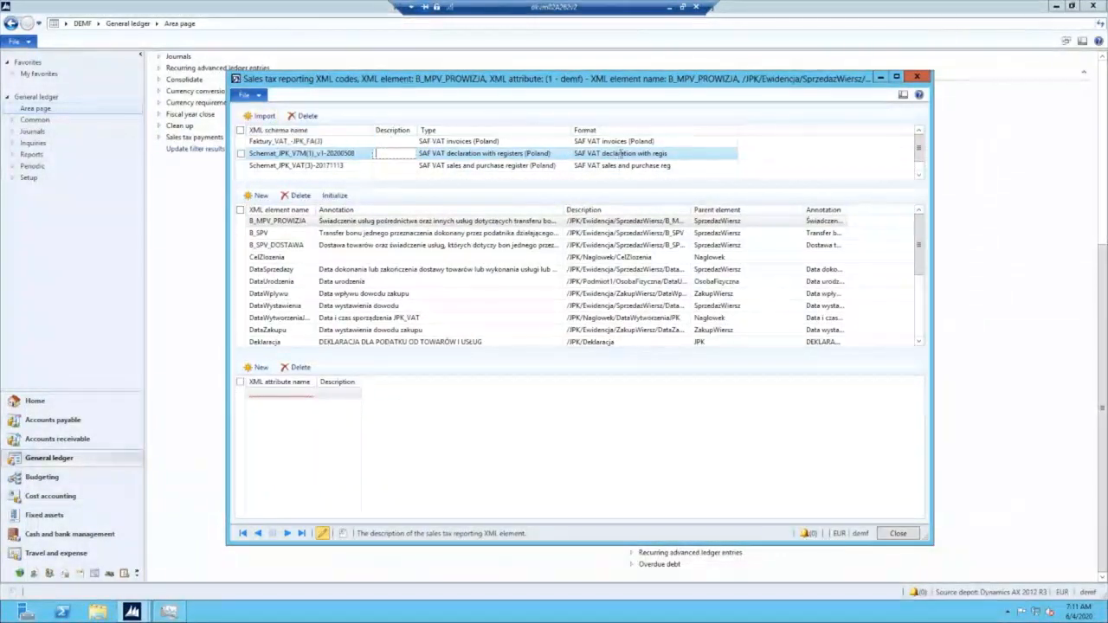
click(622, 153)
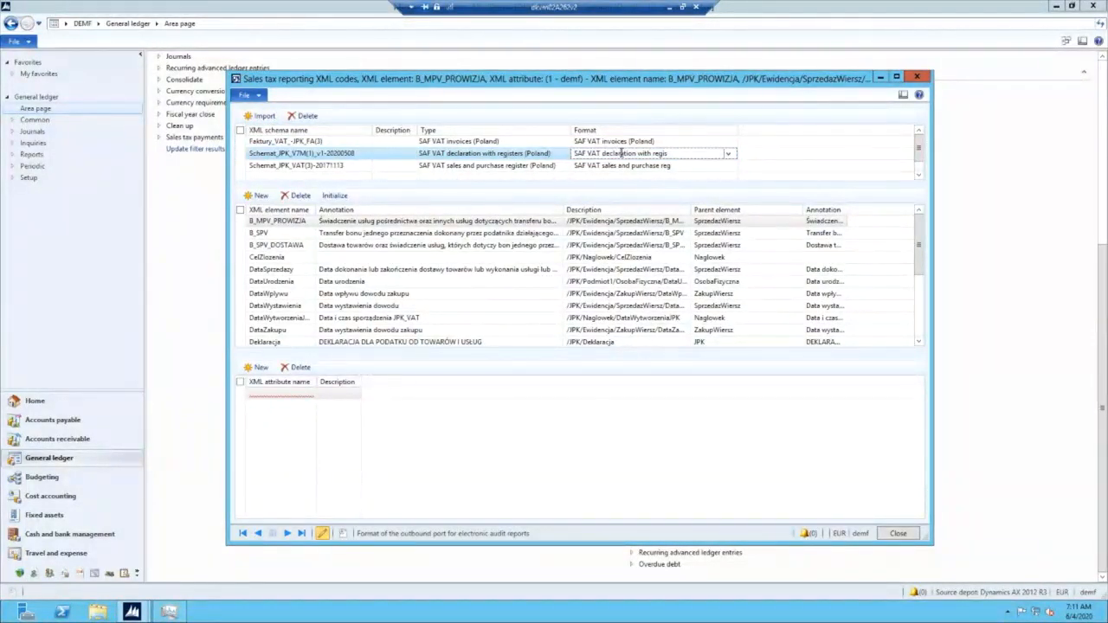
click(481, 154)
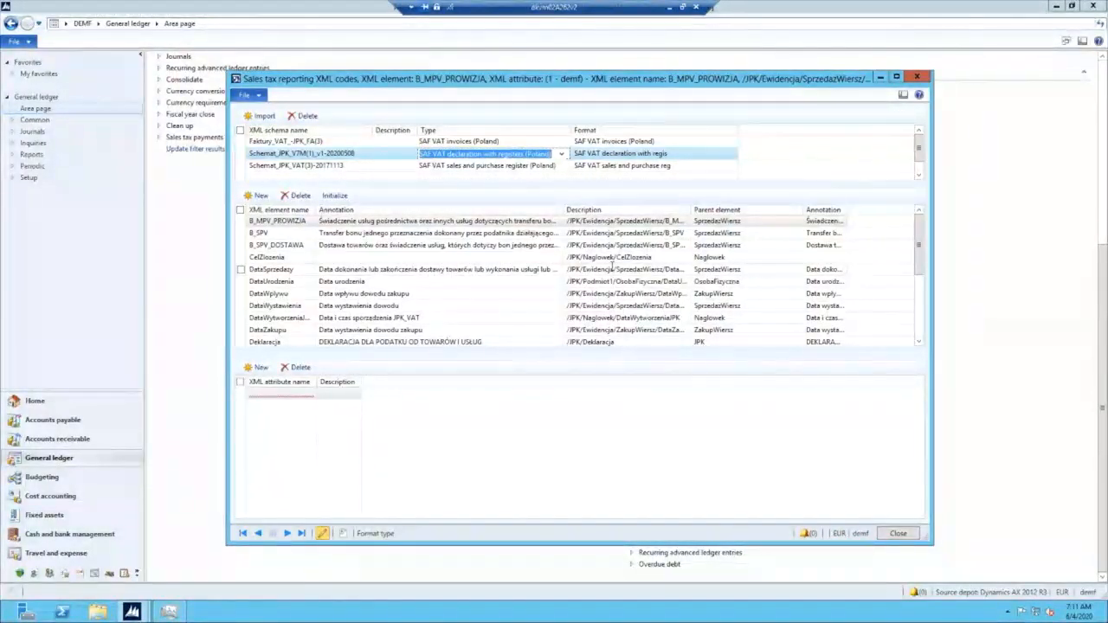
Review the XML elements of the JPK_V7M schema, including DataSprzedazy, Deklaracja and I_63, and close the XML codes form.
click(617, 270)
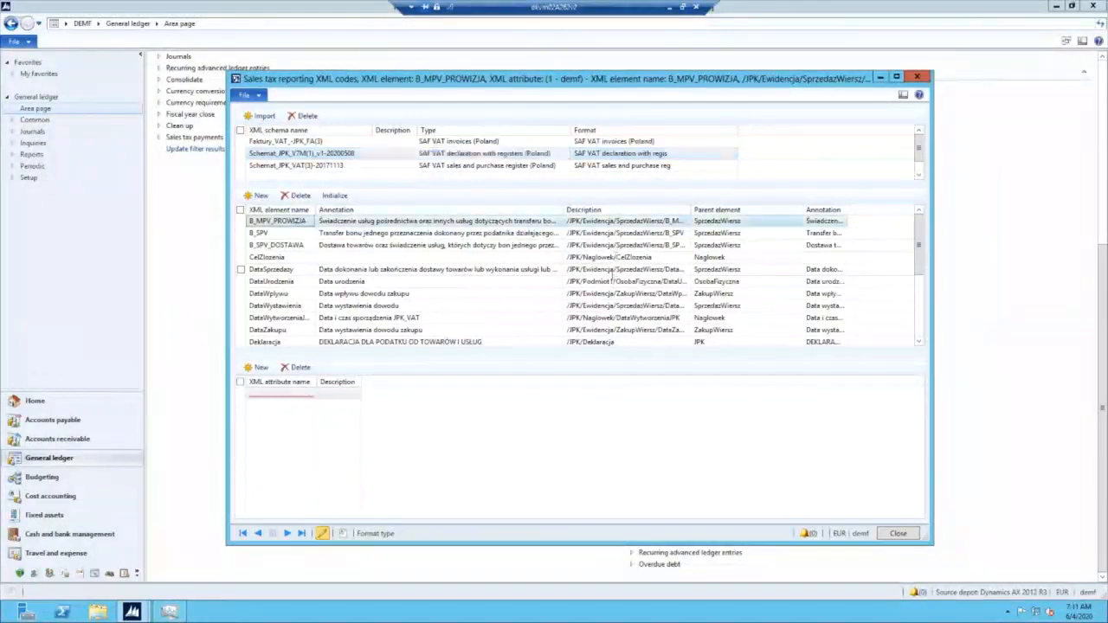
scroll(616, 272, down, 3)
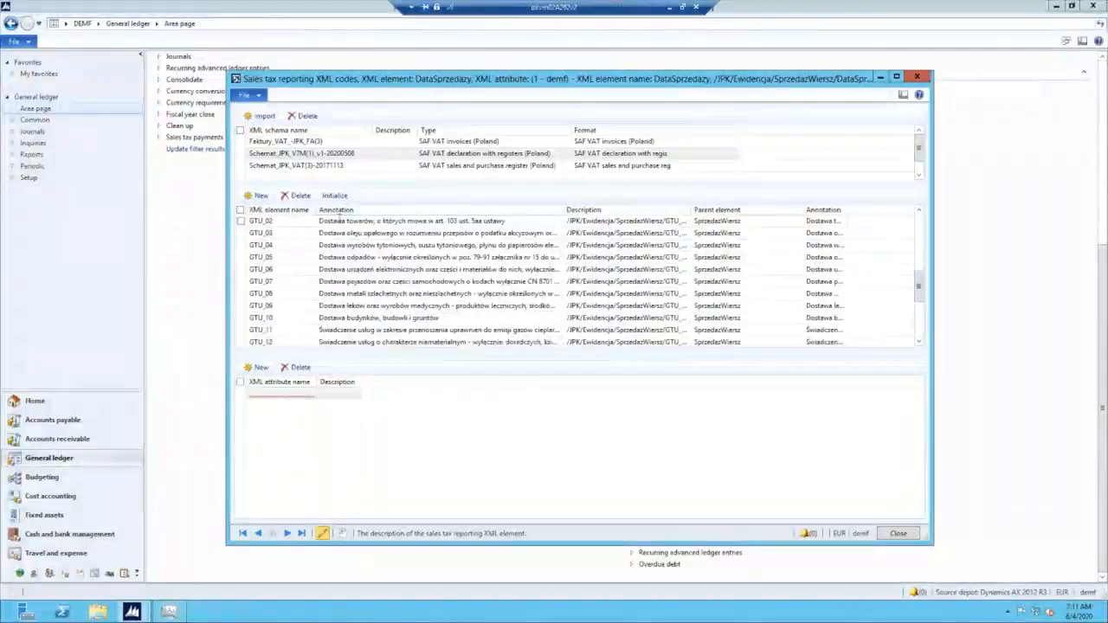
scroll(384, 266, up, 5)
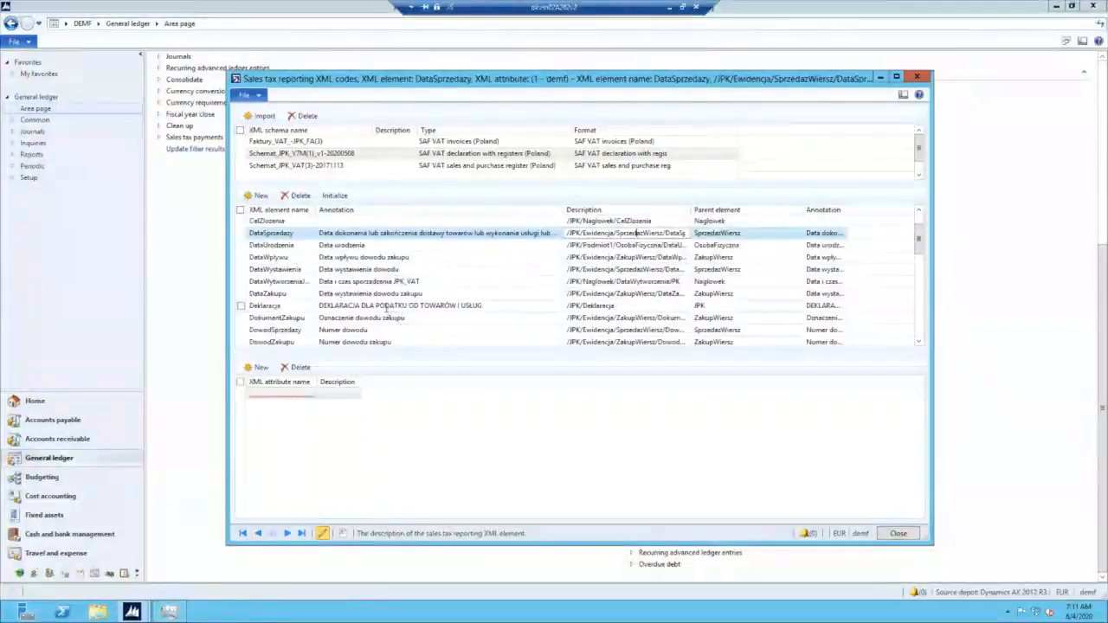
click(385, 307)
scroll(386, 307, down, 6)
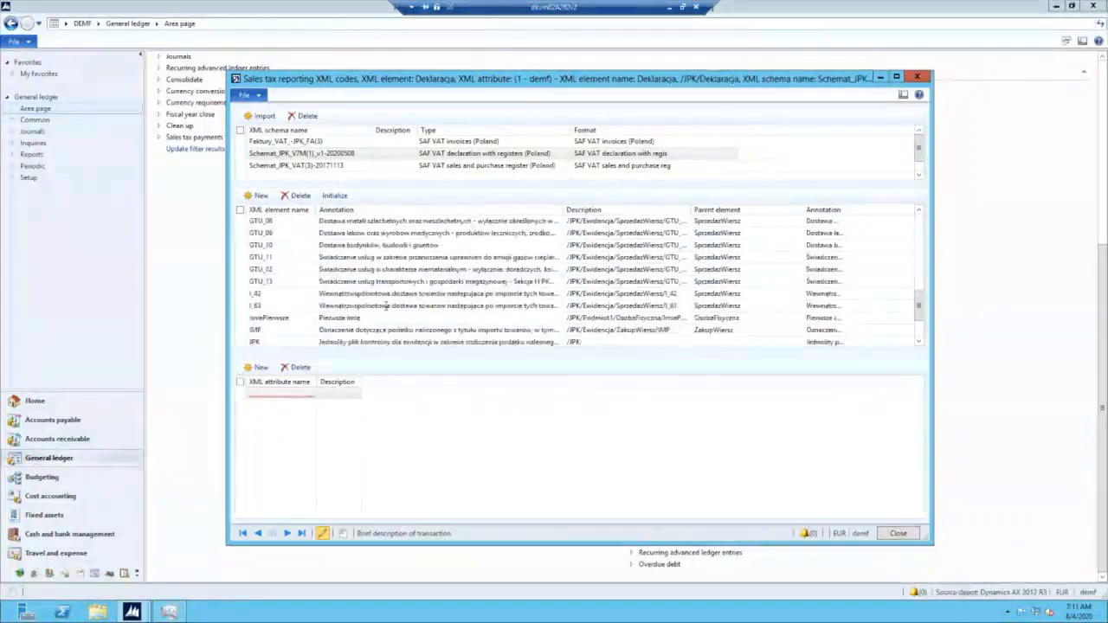
click(385, 306)
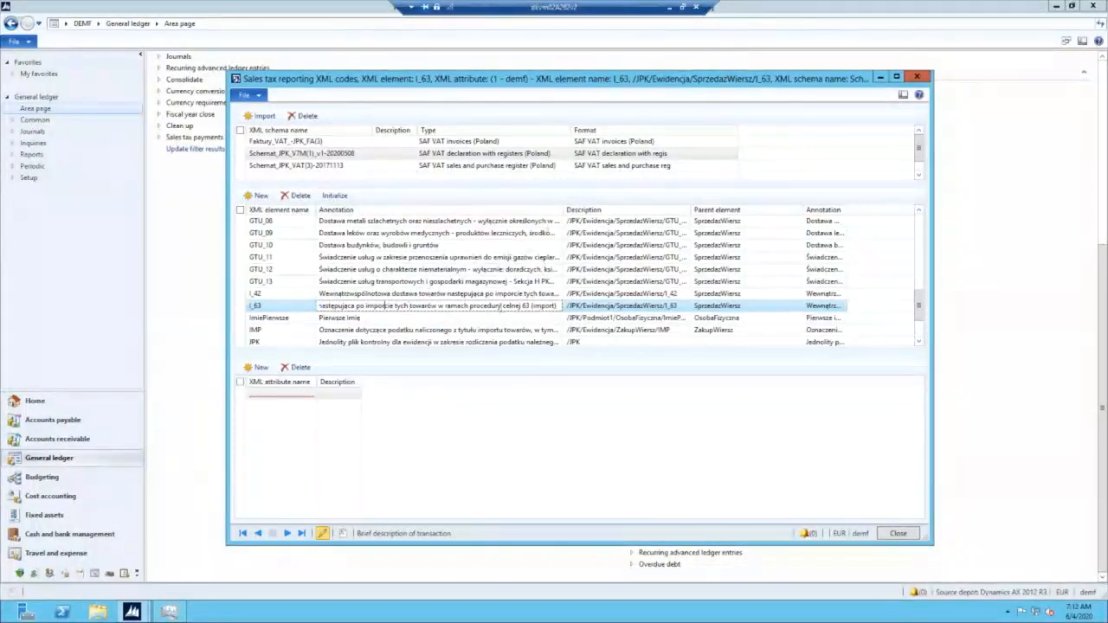
scroll(472, 225, down, 5)
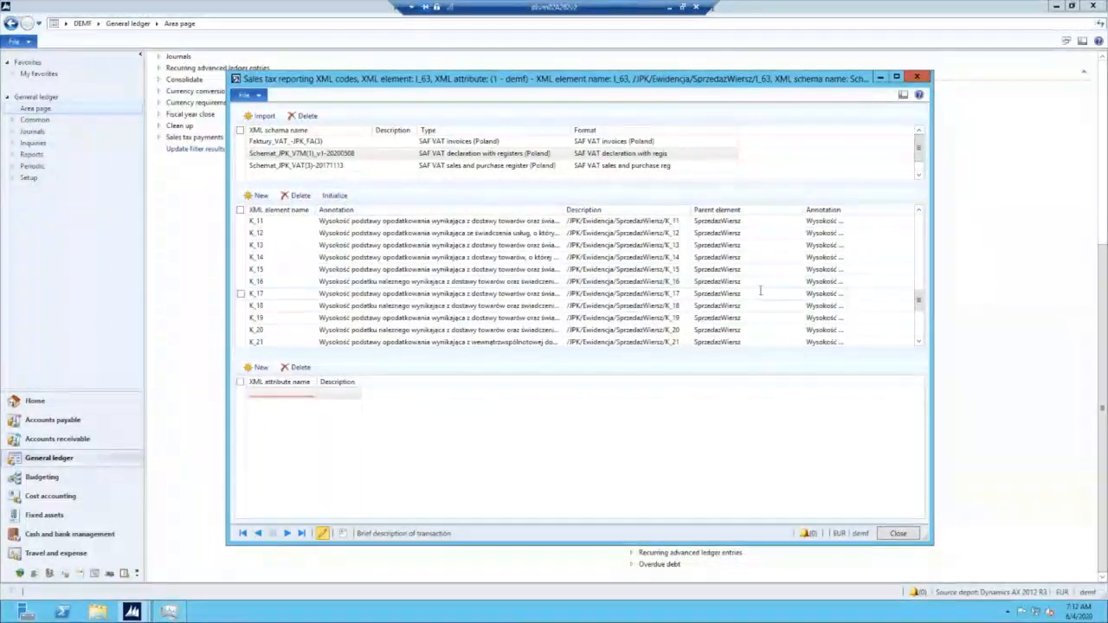
click(898, 533)
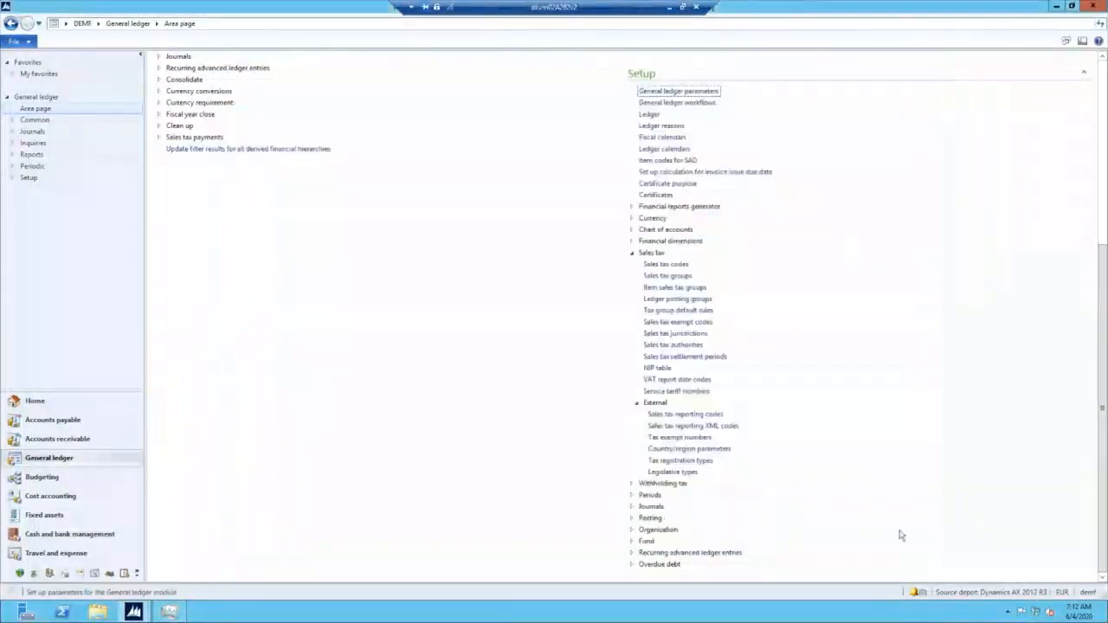
Open the sales tax reporting codes, find those using the JPK_V7M schema, and check the total calculation of code 1001.
click(674, 417)
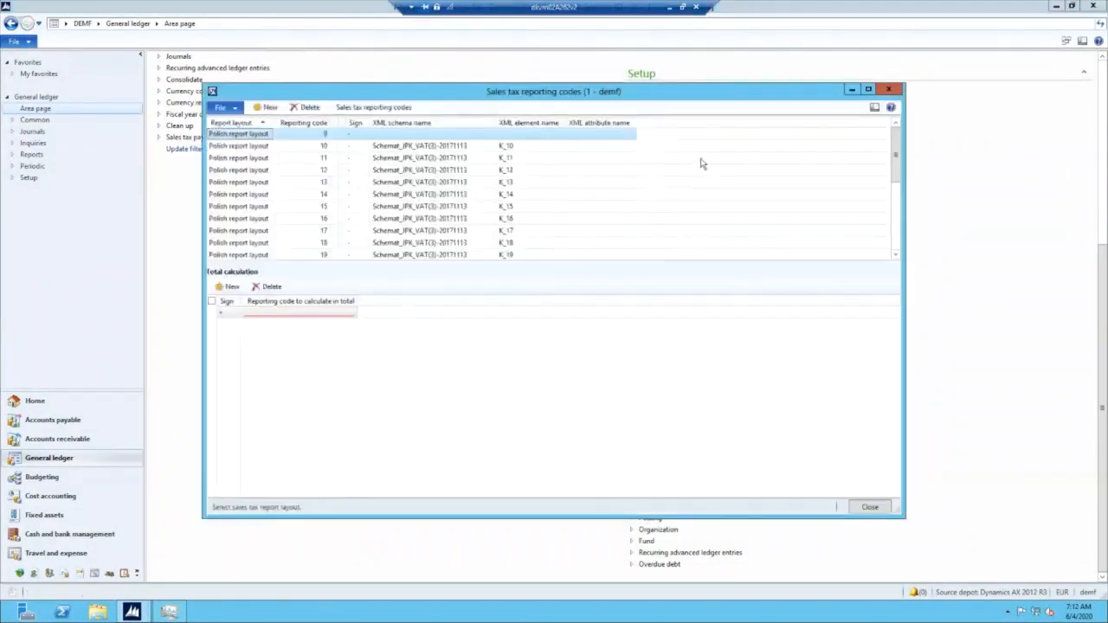
drag(673, 91, 632, 90)
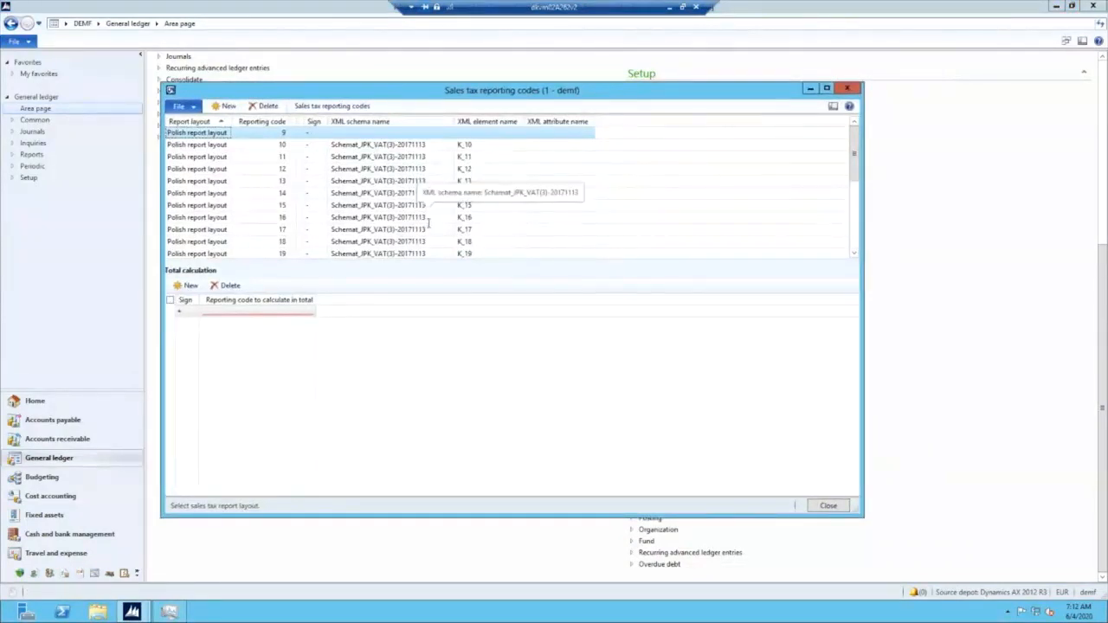
click(365, 205)
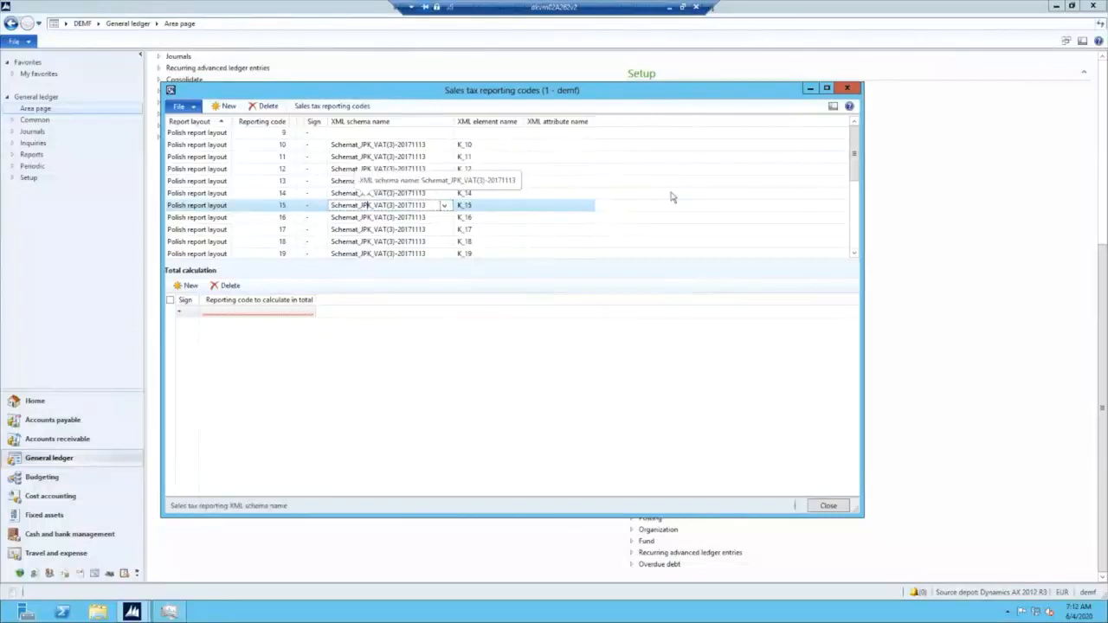
scroll(671, 197, down, 1)
scroll(671, 197, down, 10)
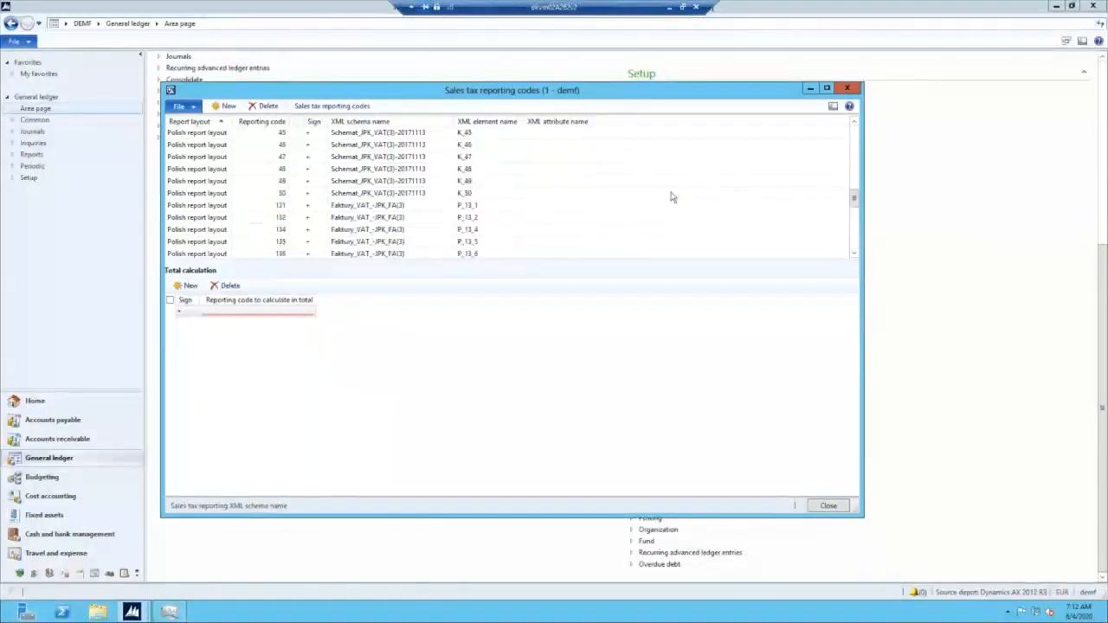
scroll(671, 197, down, 3)
scroll(620, 199, down, 2)
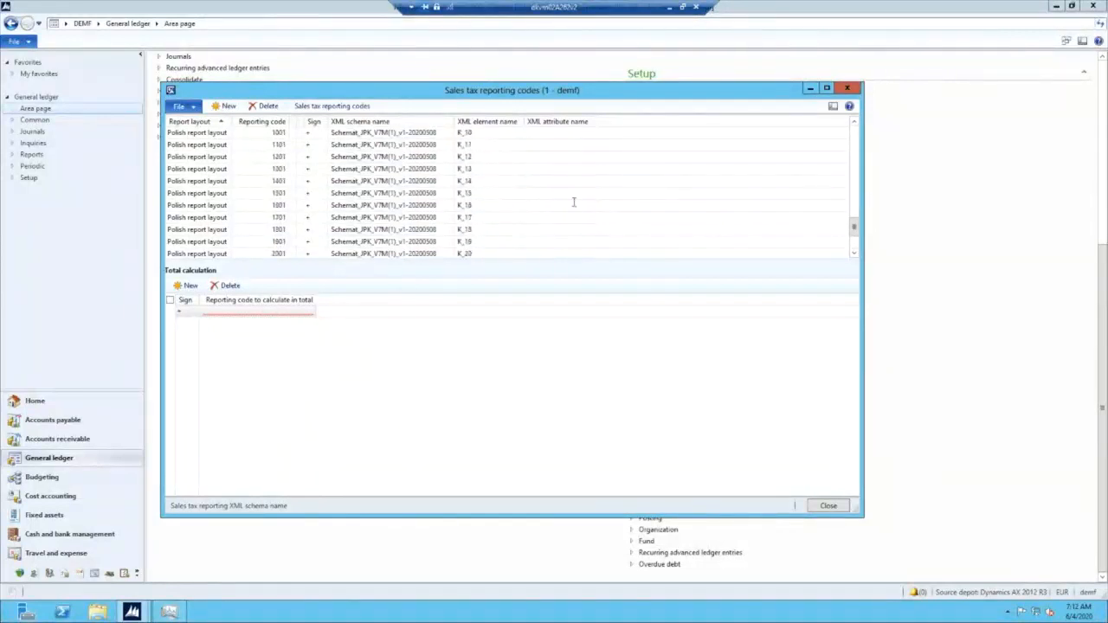
scroll(573, 201, up, 1)
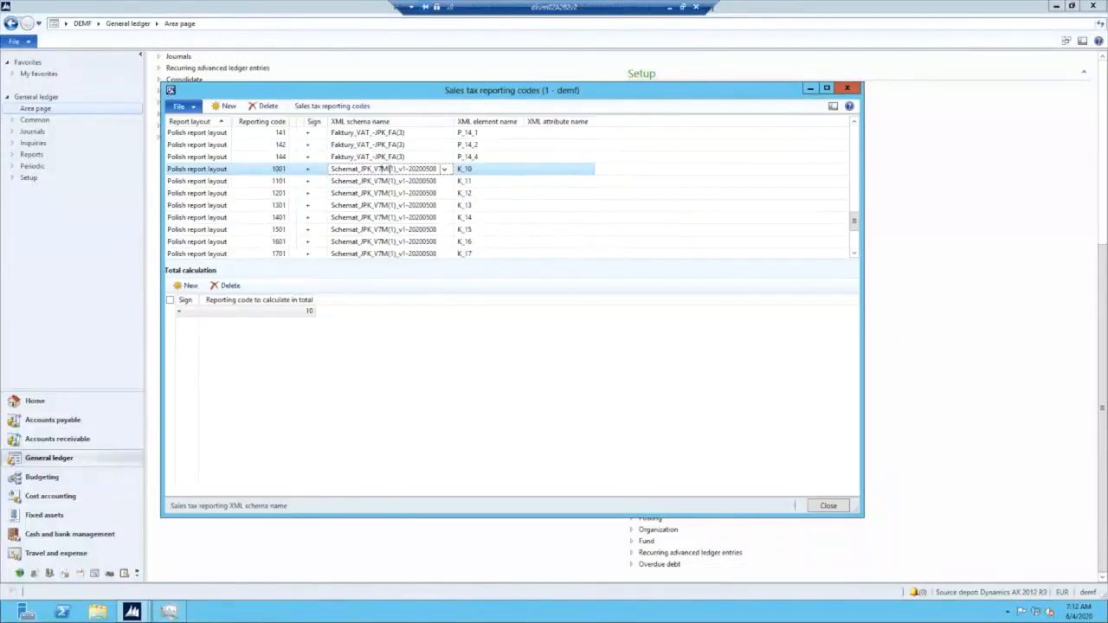
click(298, 317)
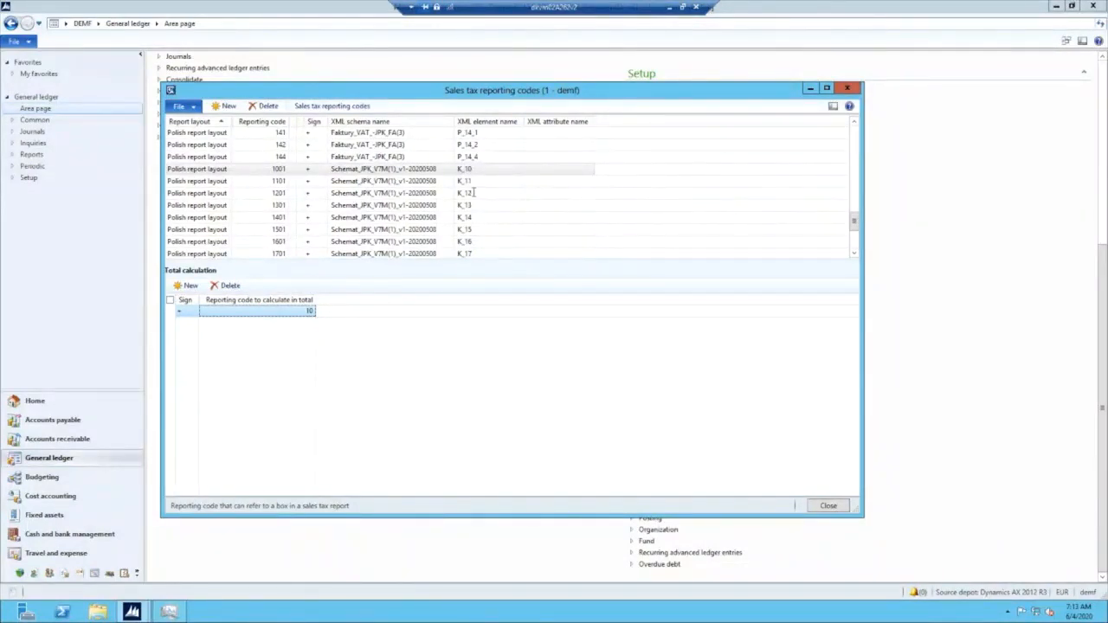
Find reporting code 4001 among the JPK_V7M codes and check its XML element and total calculation.
drag(854, 225, 854, 242)
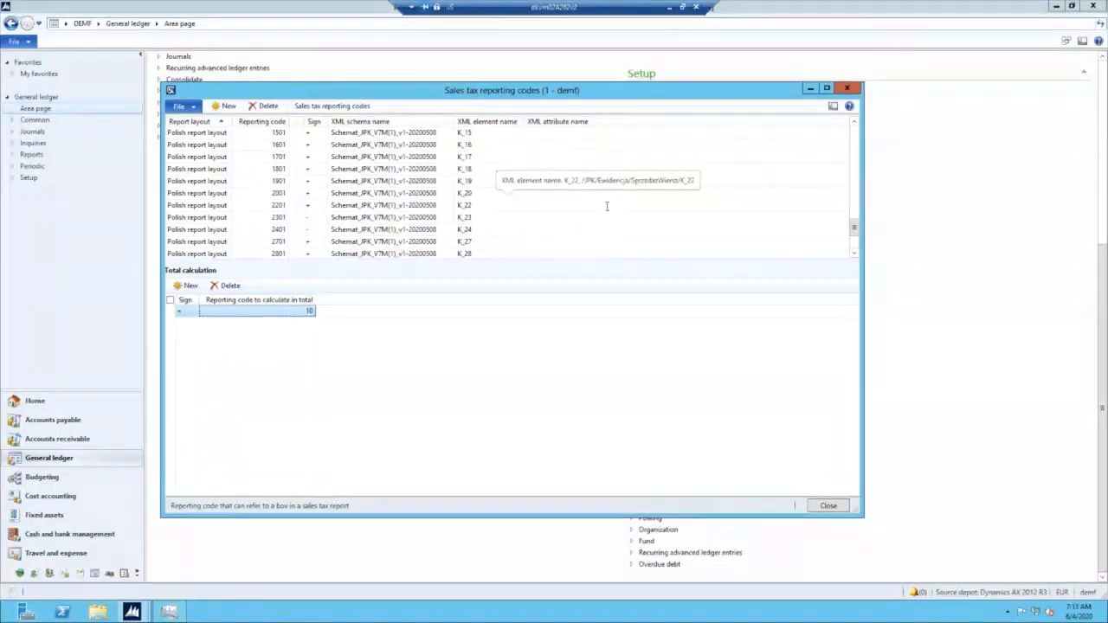
click(854, 247)
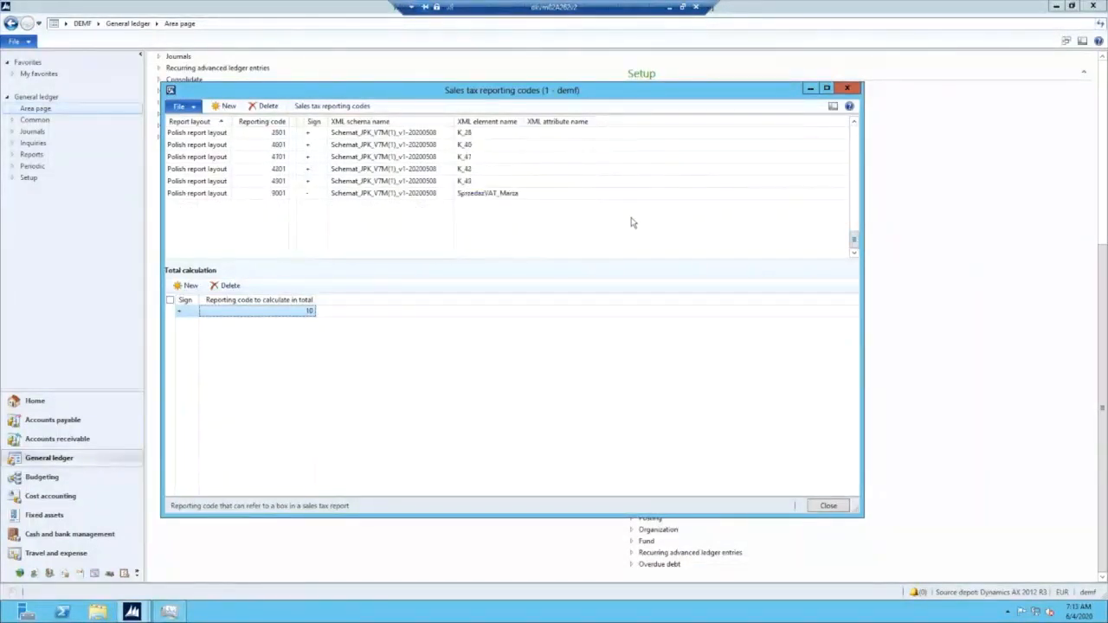
click(491, 145)
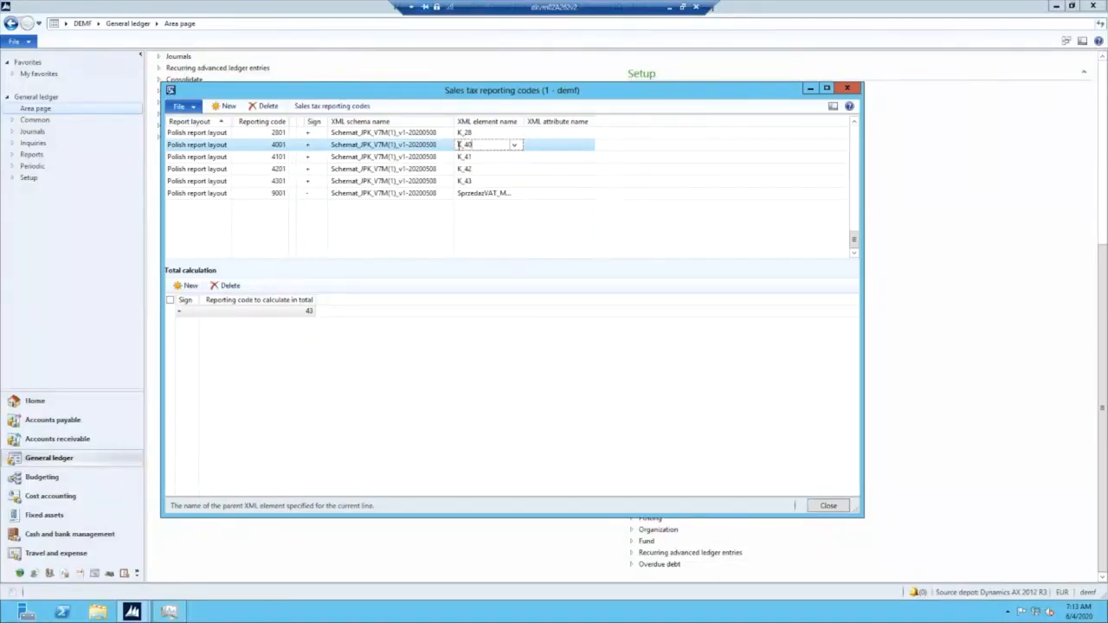
double_click(460, 145)
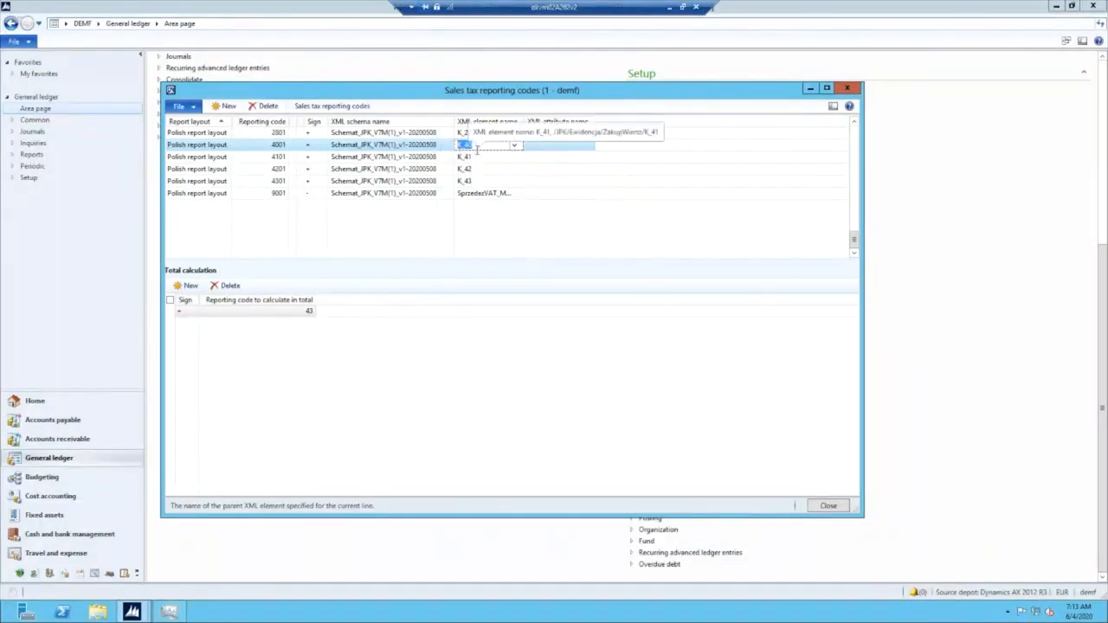
click(302, 314)
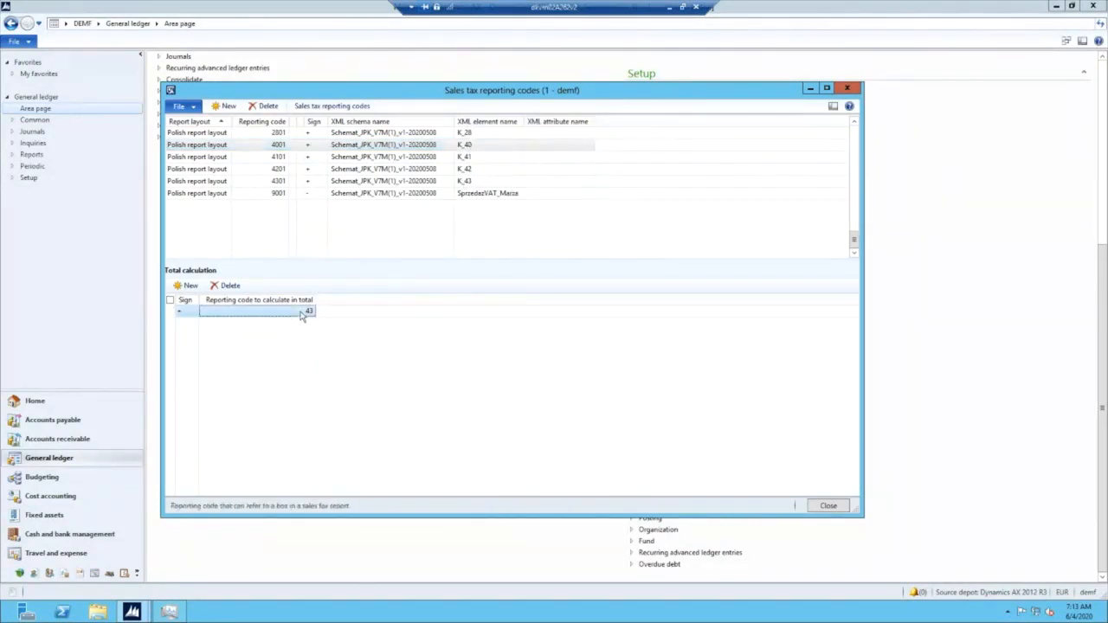
click(484, 144)
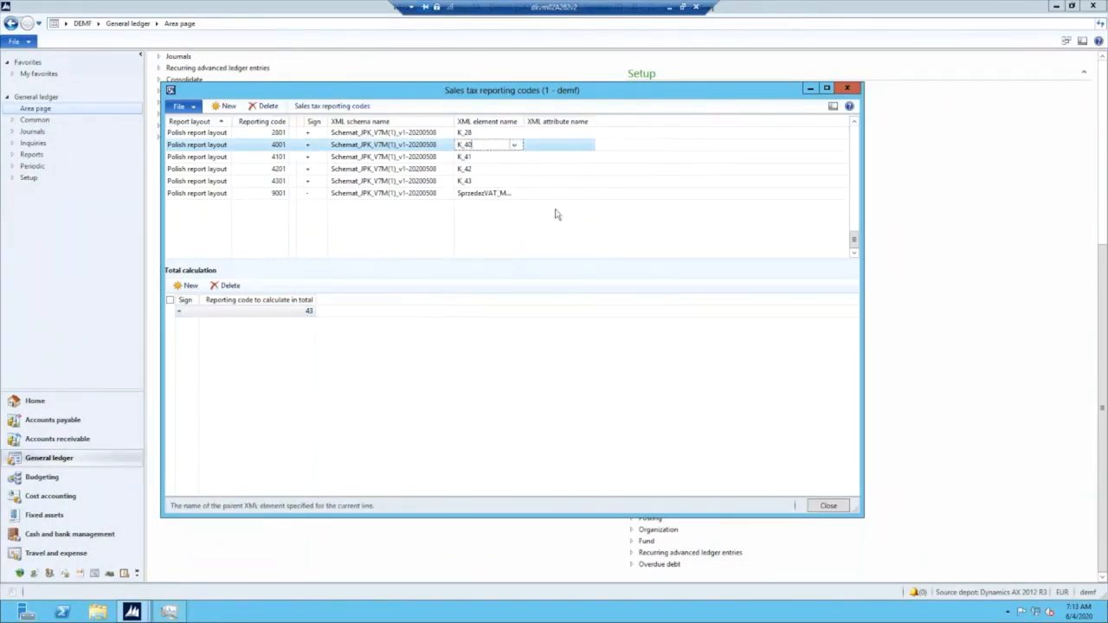
Return to the first JPK_V7M reporting codes, examine code 1601, and close the sales tax reporting codes form.
scroll(547, 203, up, 4)
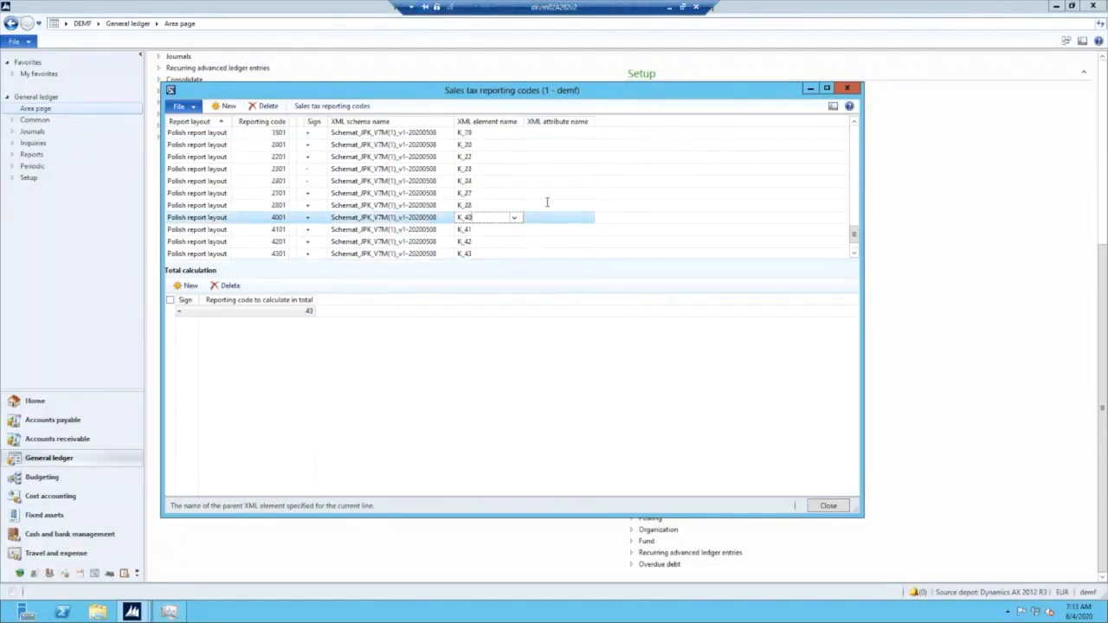
scroll(547, 202, up, 5)
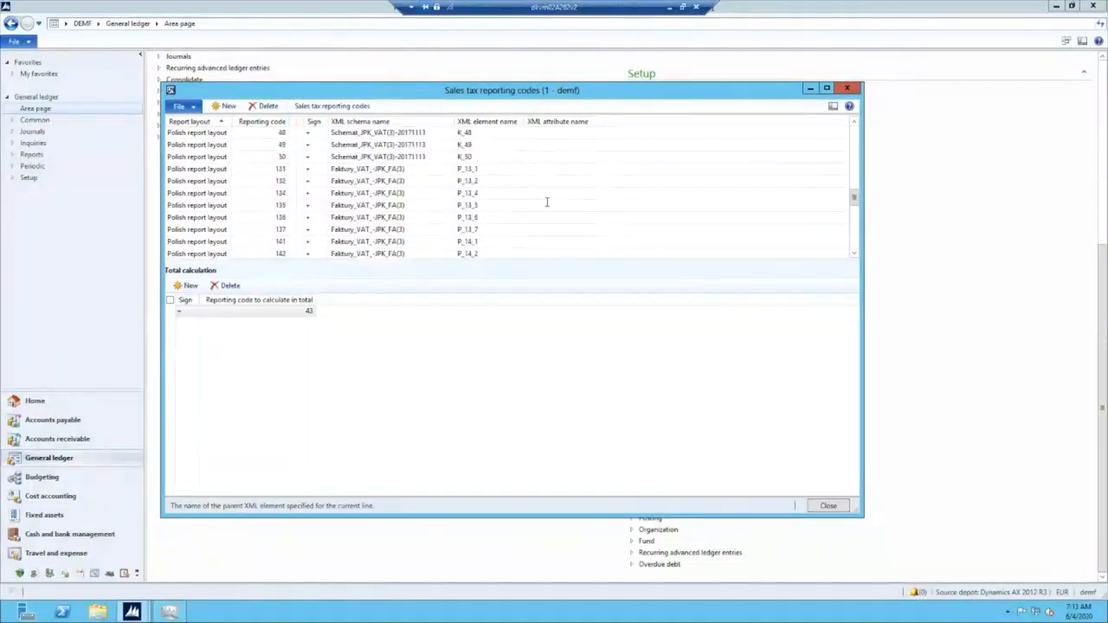
scroll(547, 201, down, 3)
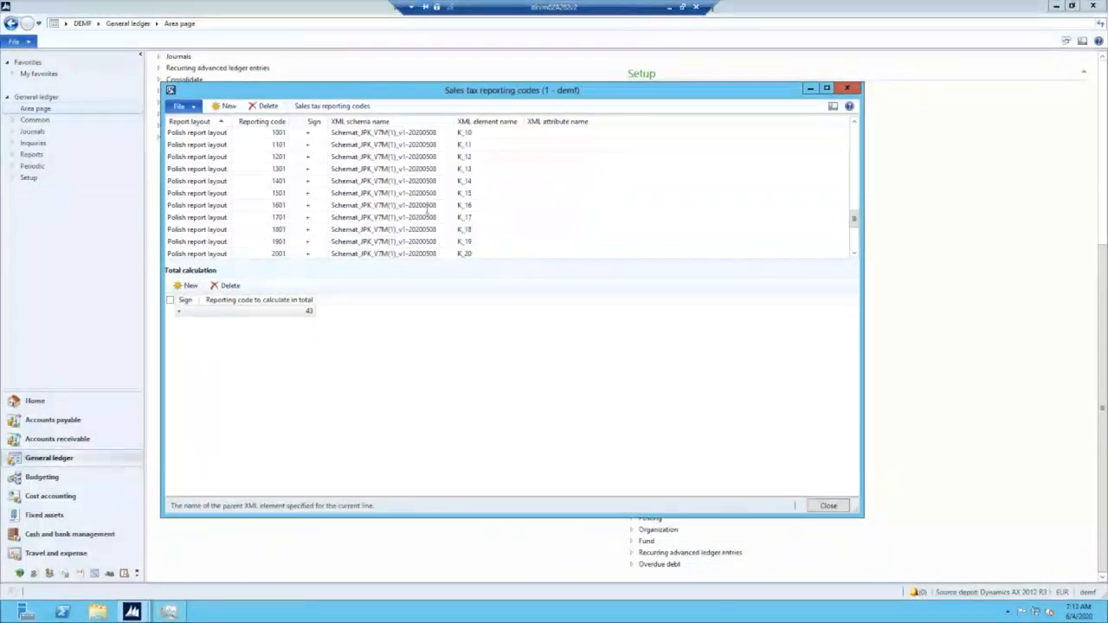
click(428, 207)
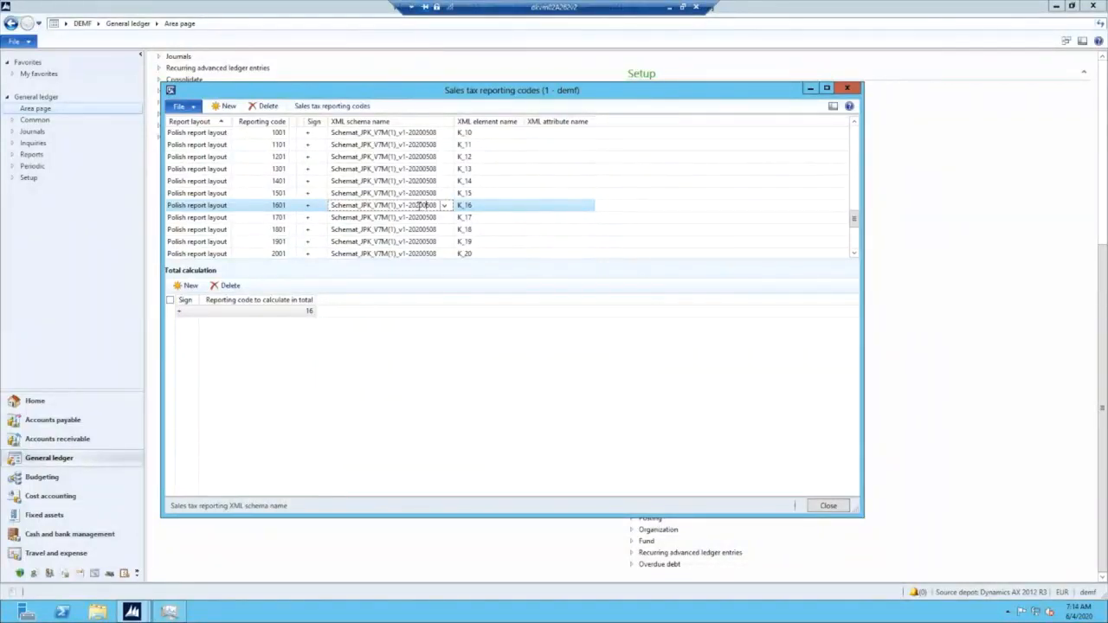
click(828, 507)
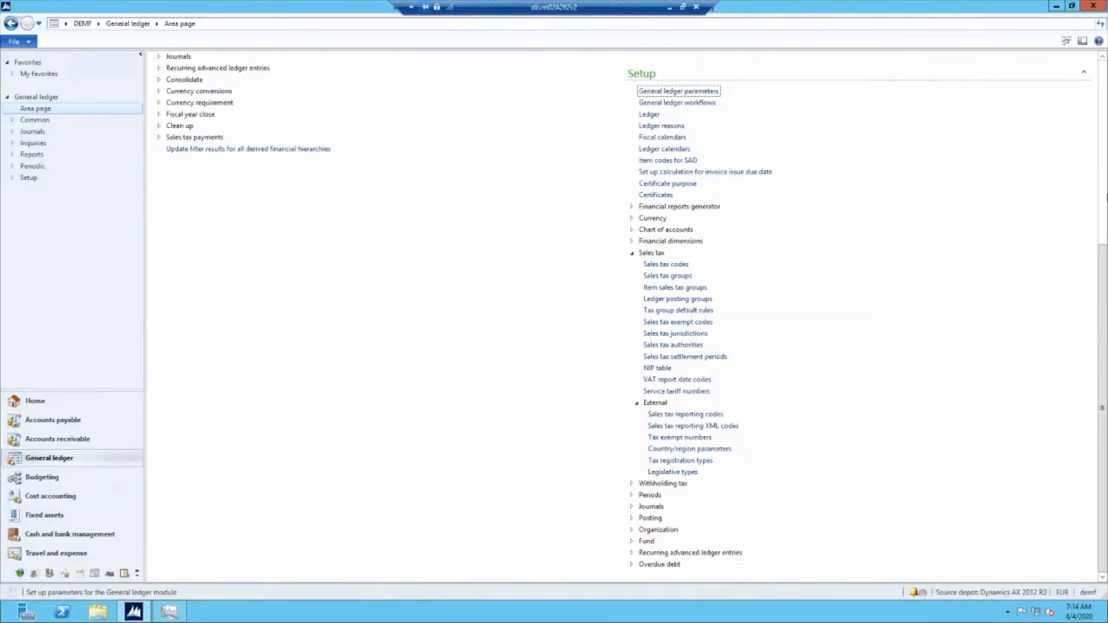
Open the sales tax codes, review the electronic reporting properties of S23-GTU-01, and close both forms.
click(674, 265)
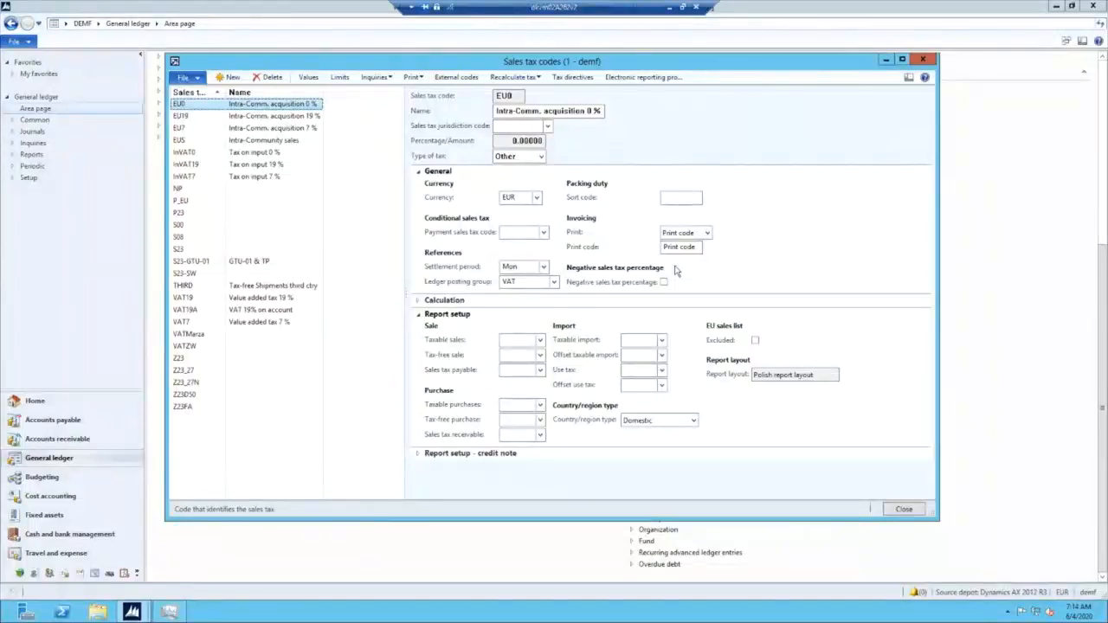
click(209, 264)
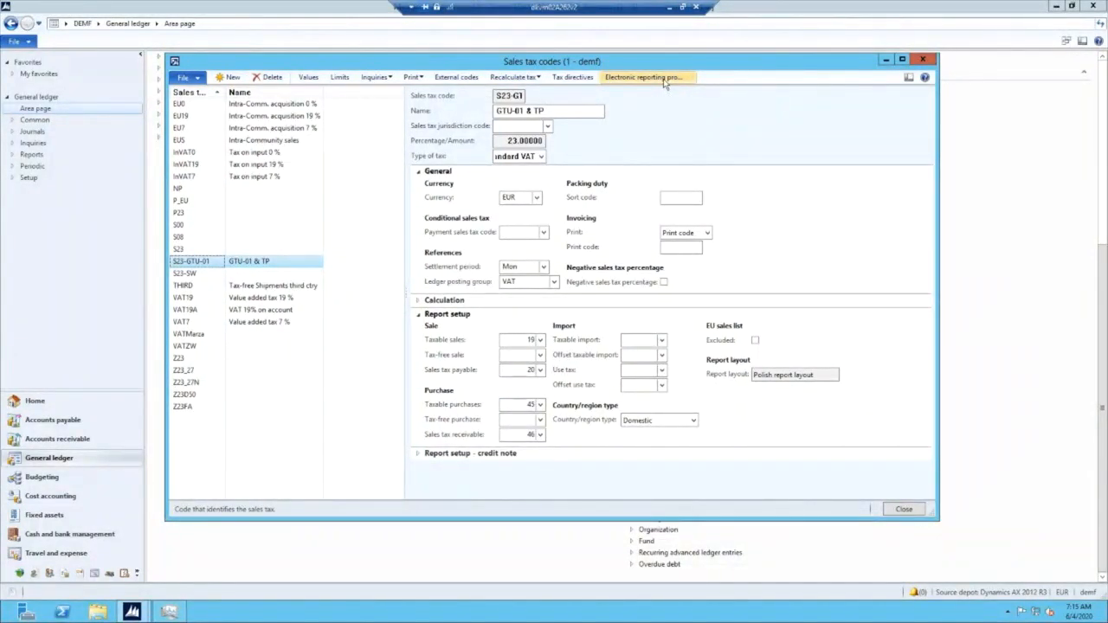
click(663, 78)
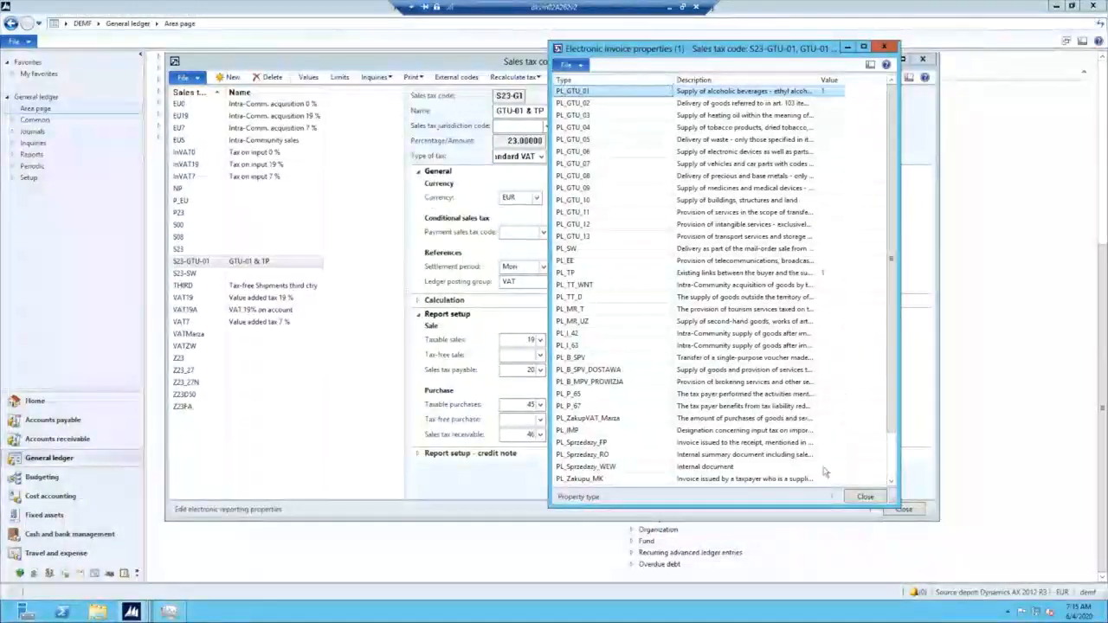
click(864, 497)
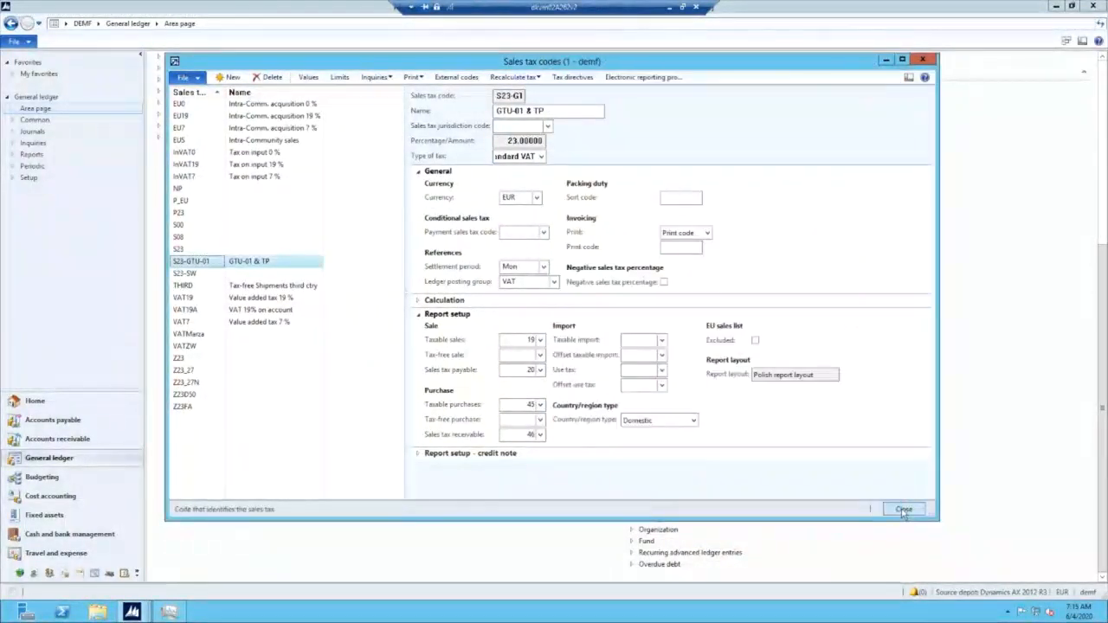
click(904, 509)
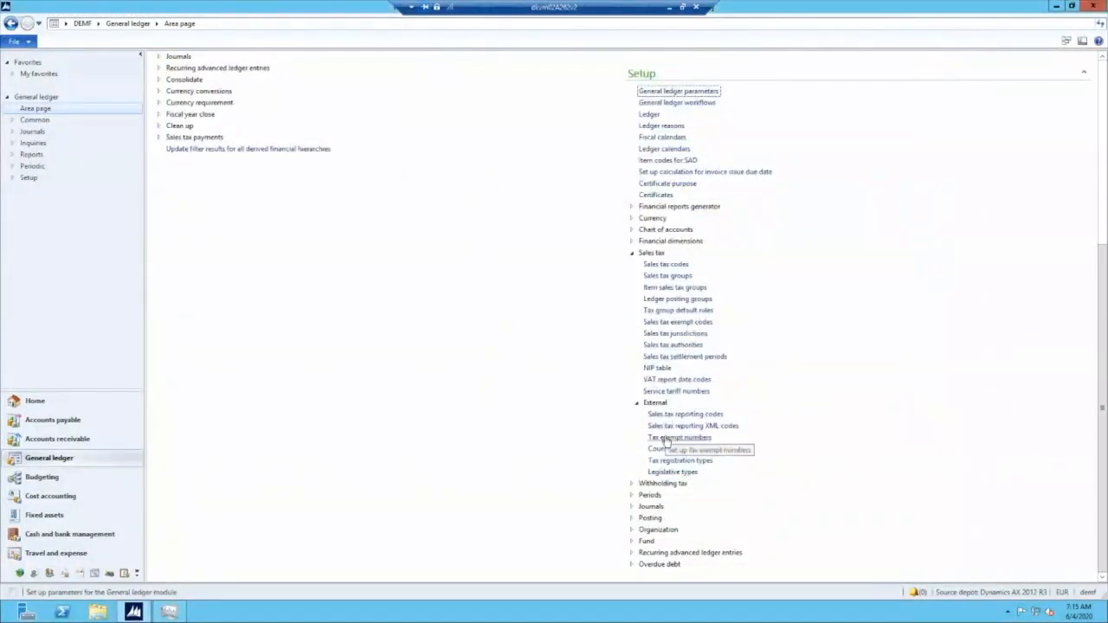
In the electronic reporting properties of sales tax group AP-DOM, set PL_SW to 1 and close both forms.
click(681, 275)
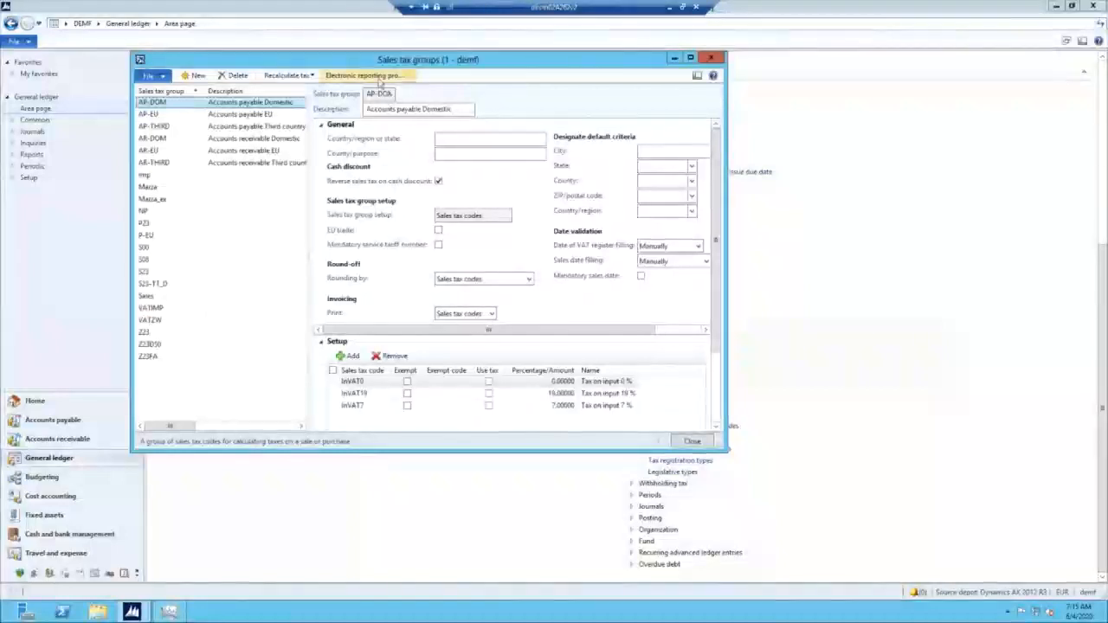
click(376, 76)
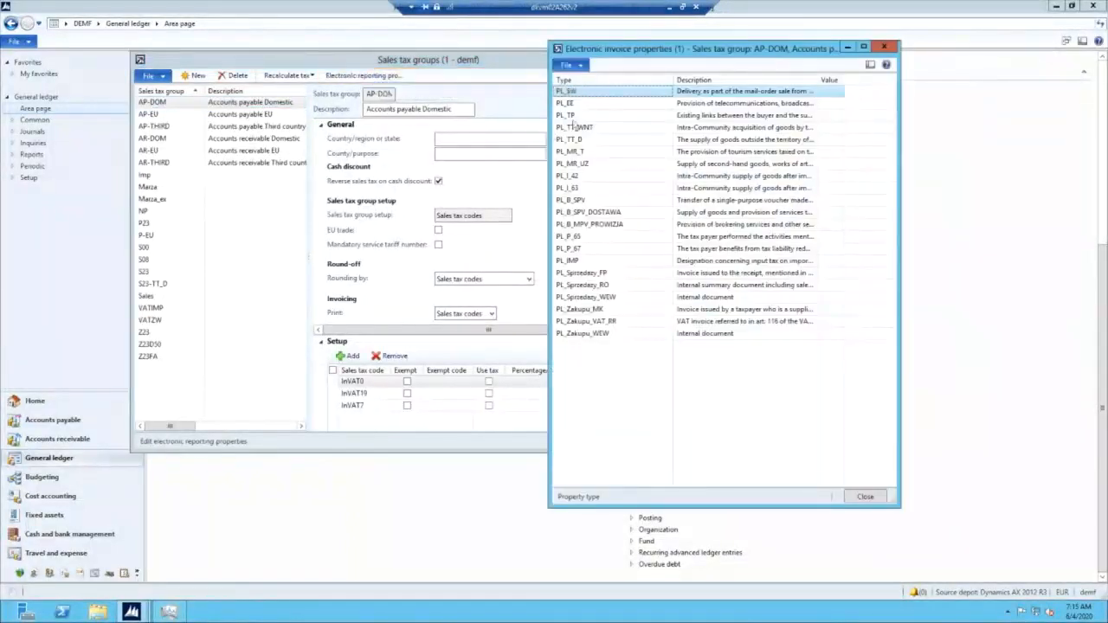
click(827, 92)
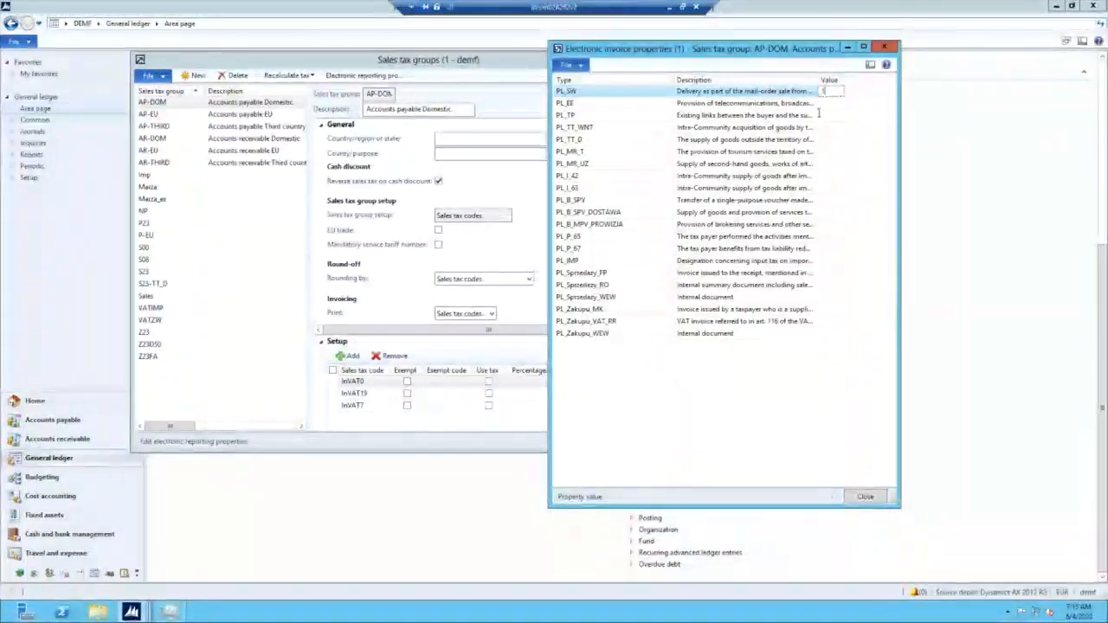
text(1)
click(855, 502)
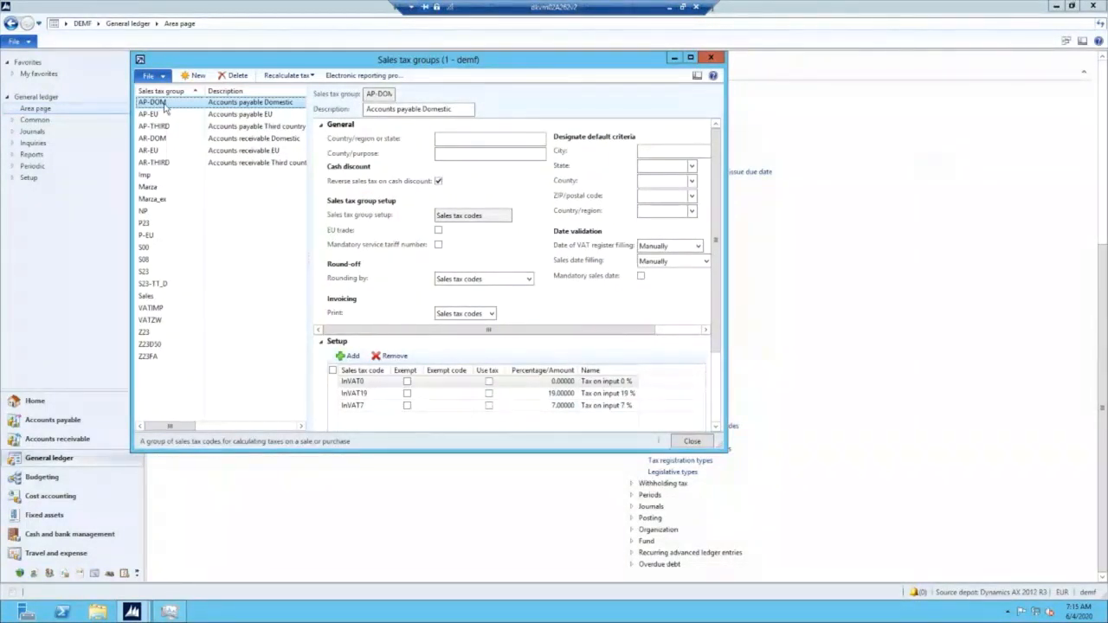
click(711, 57)
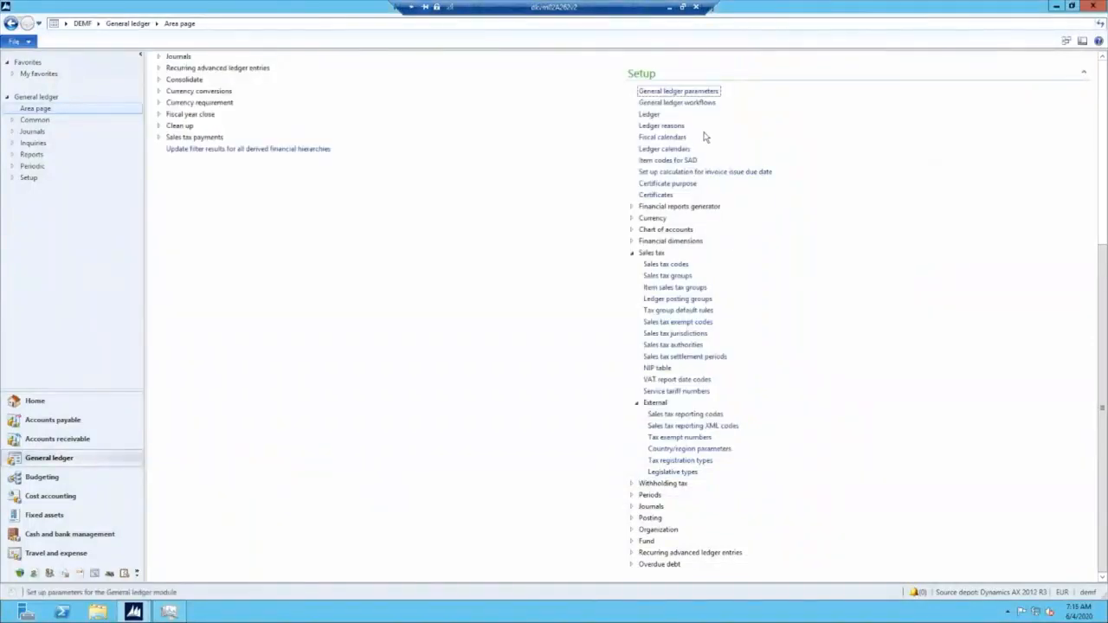
Check the item sales tax groups, review the report setup of sales tax code S23-GTU-01, and close both forms.
click(682, 287)
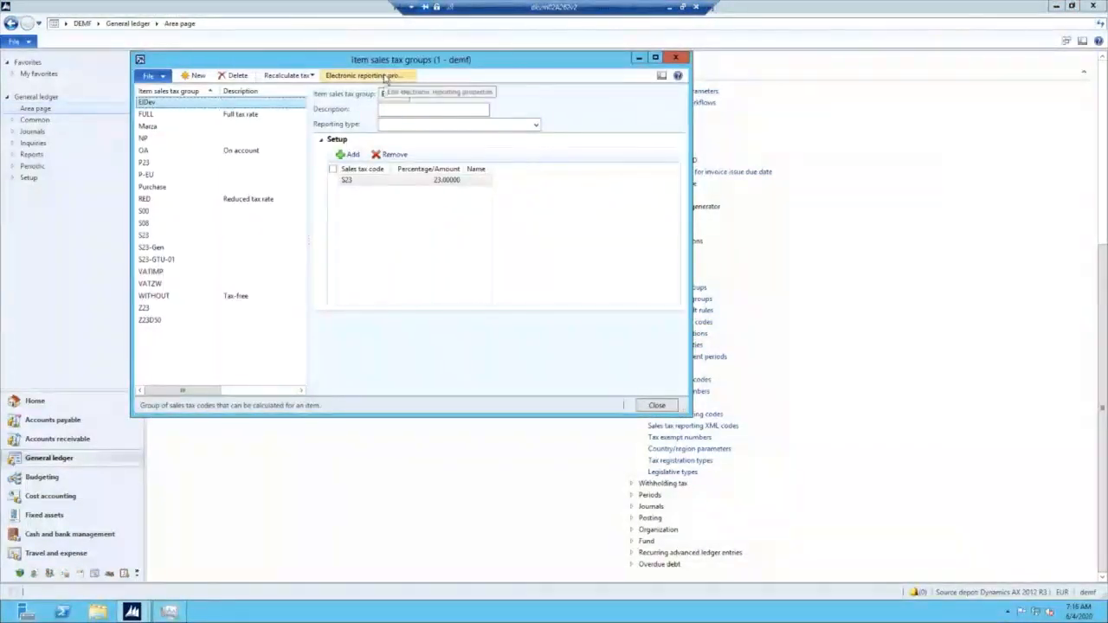
click(676, 58)
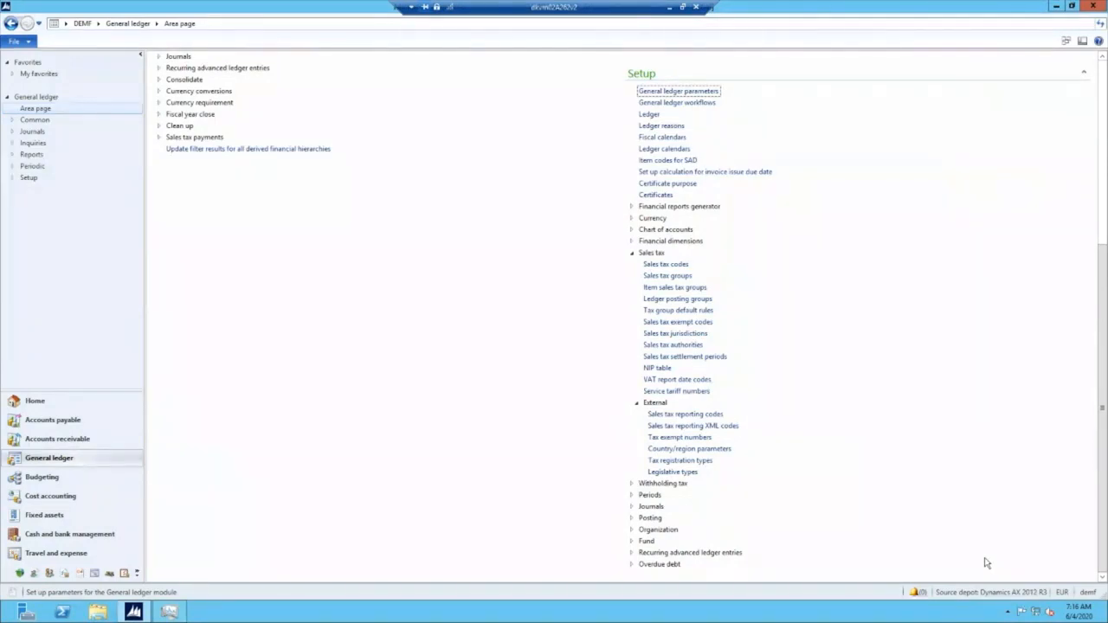
click(657, 264)
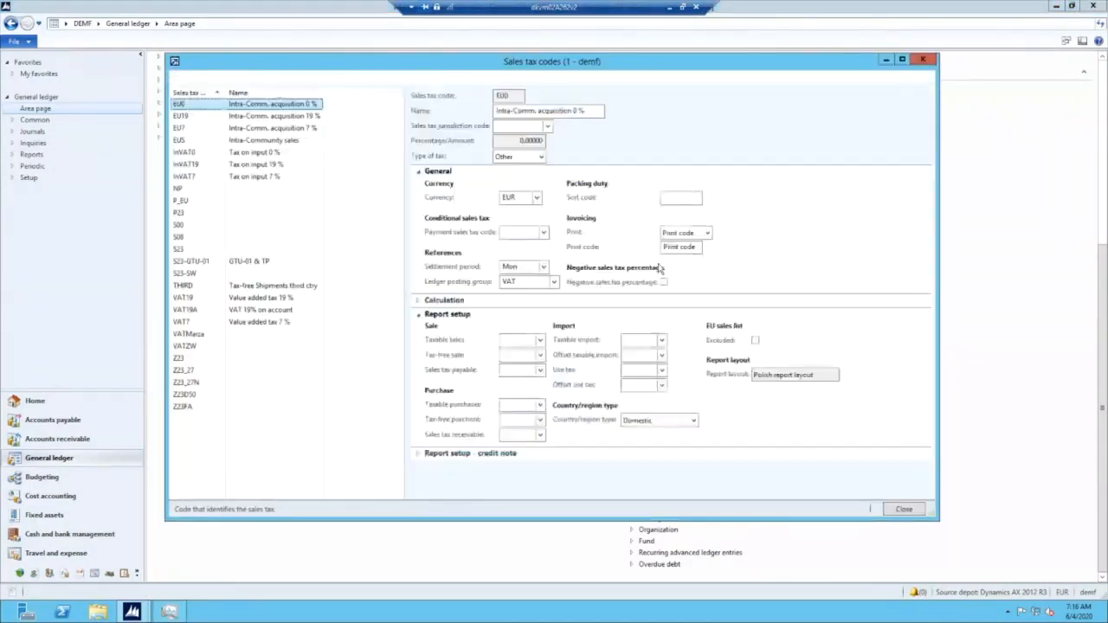
click(192, 261)
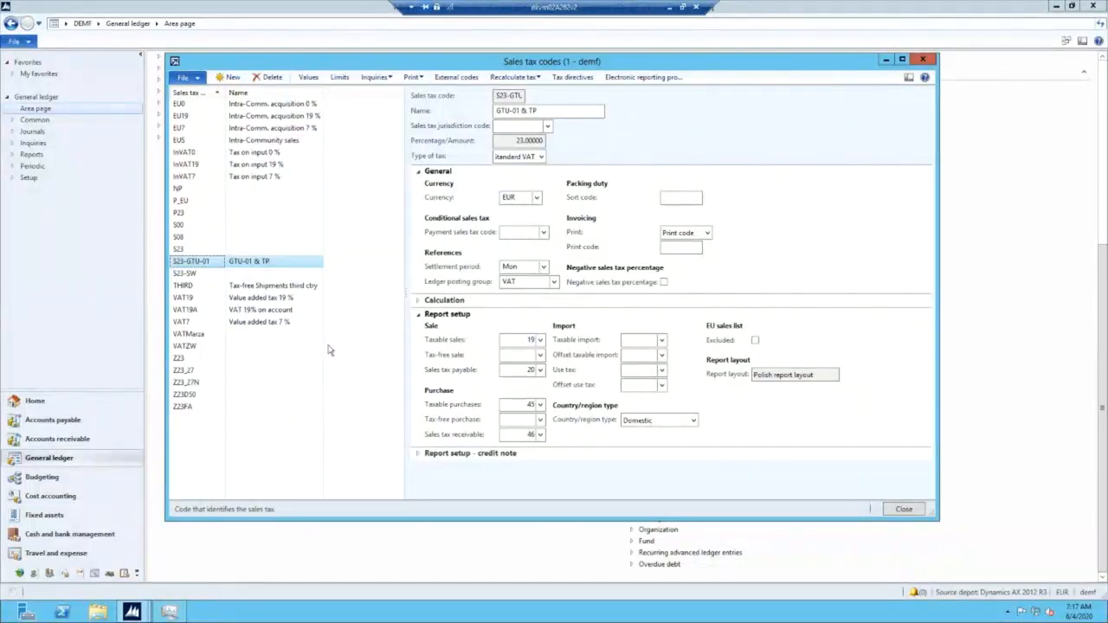
click(903, 510)
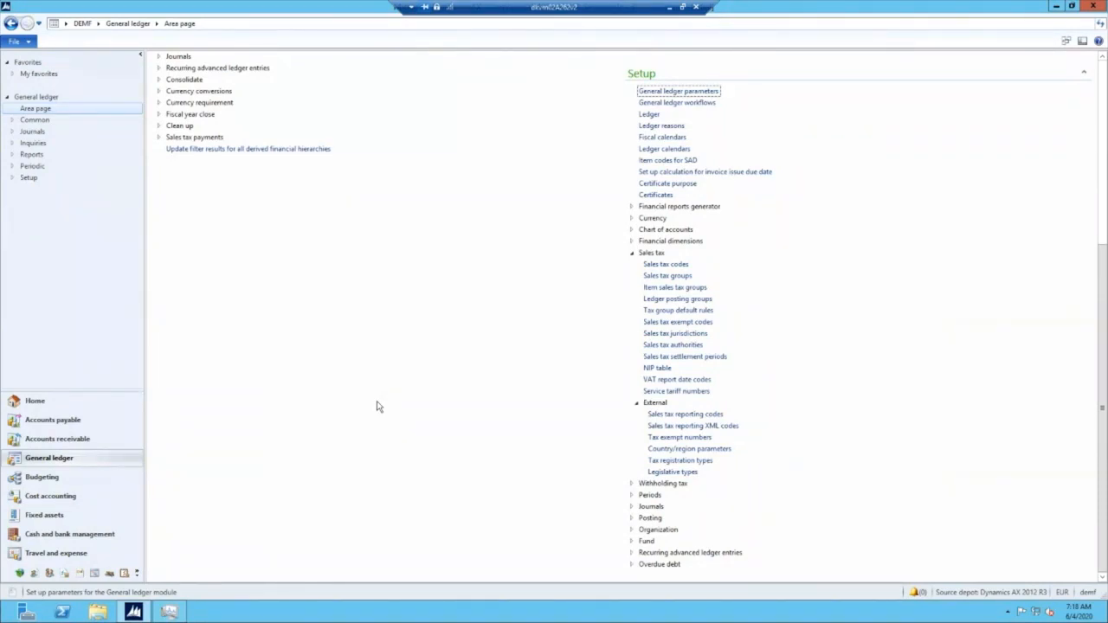
Open the tax report register for the SAF VAT declaration with registers (Poland).
scroll(943, 385, up, 3)
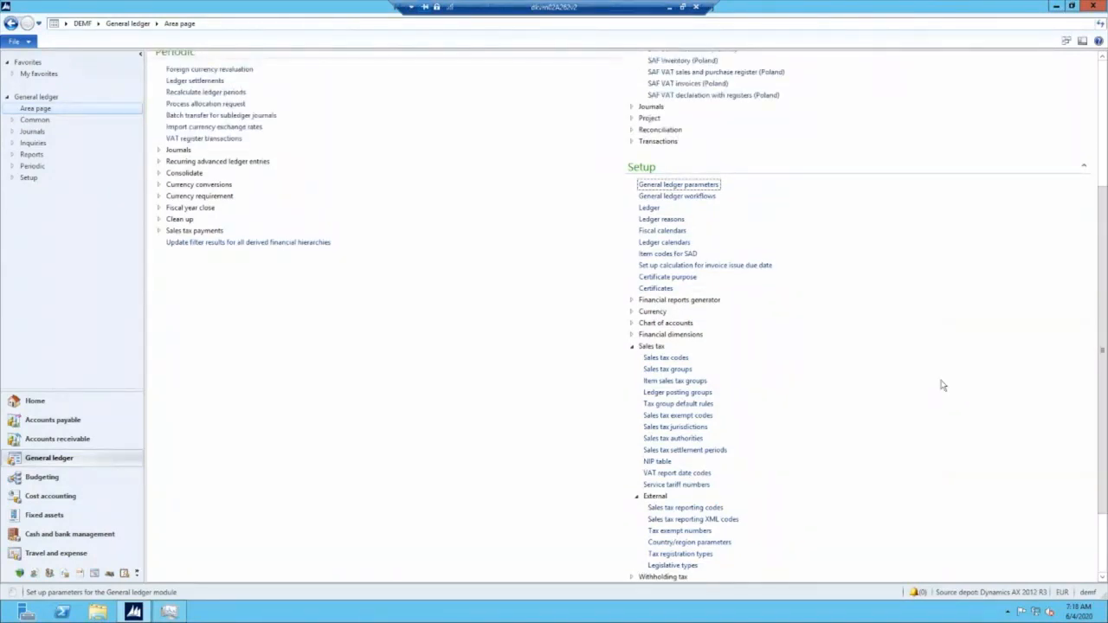
scroll(912, 413, up, 2)
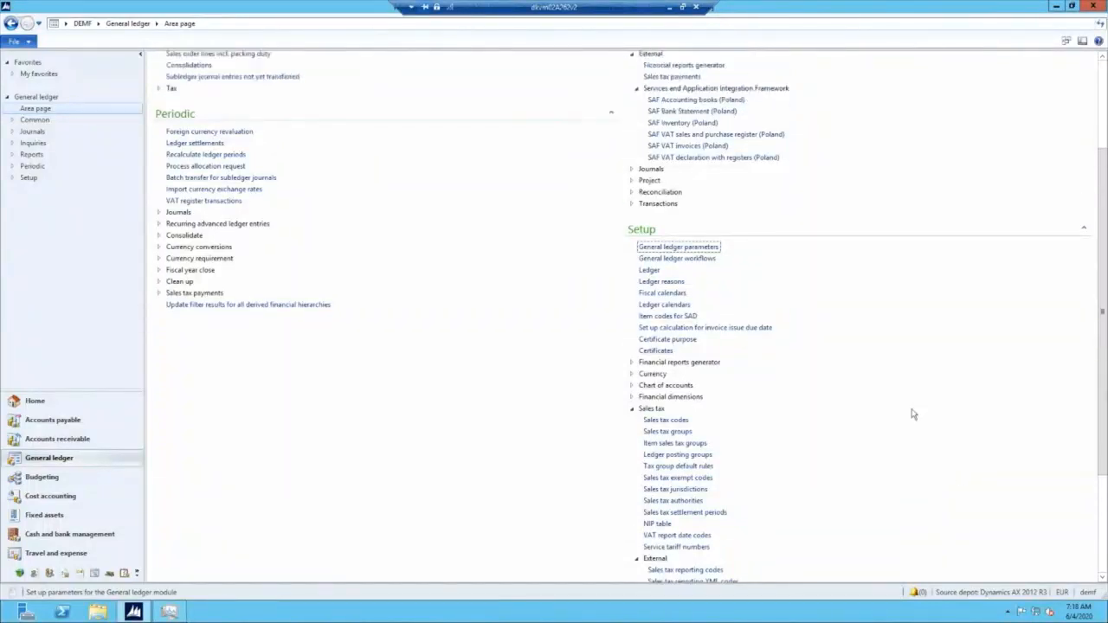
scroll(912, 414, up, 5)
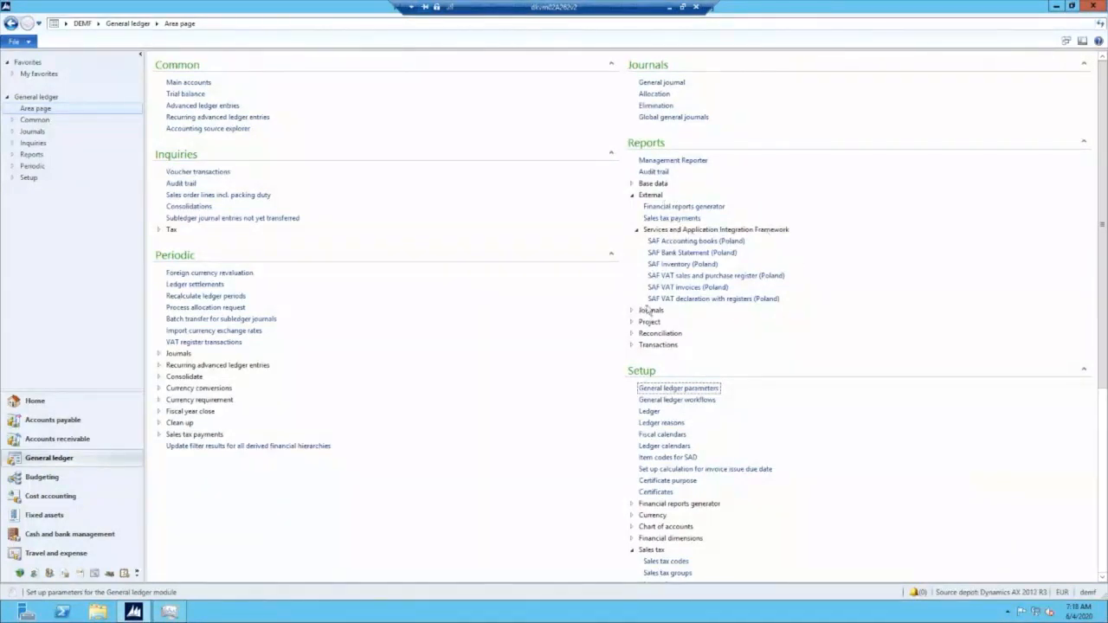
click(702, 300)
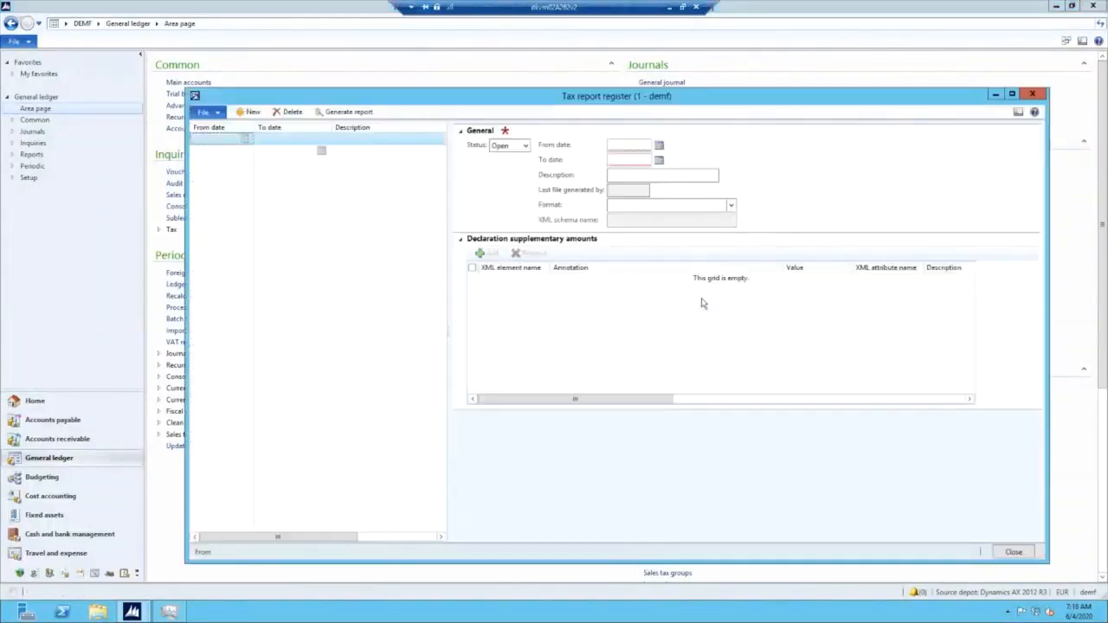
drag(673, 100, 659, 83)
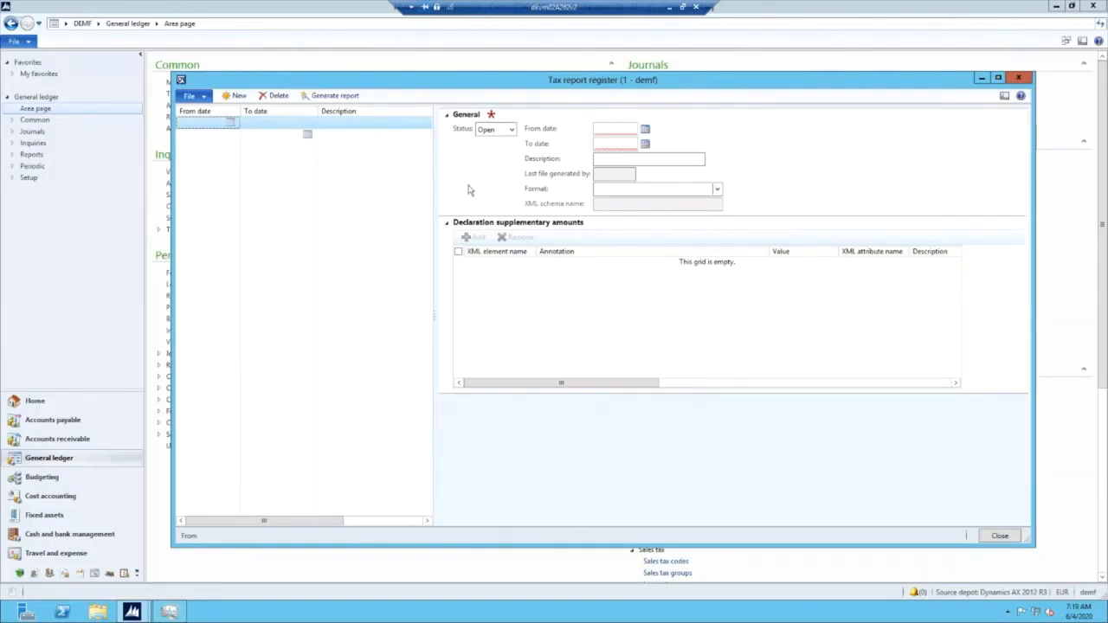
Create a tax report register record covering the period from 5/1/2020 to 5/31/2020.
click(235, 96)
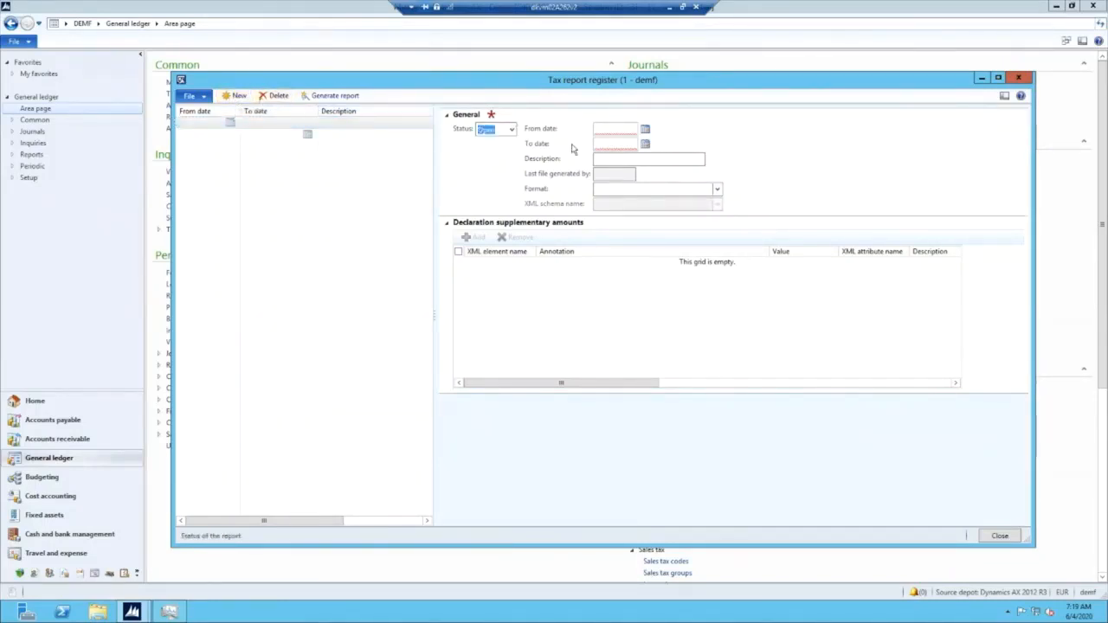
click(644, 130)
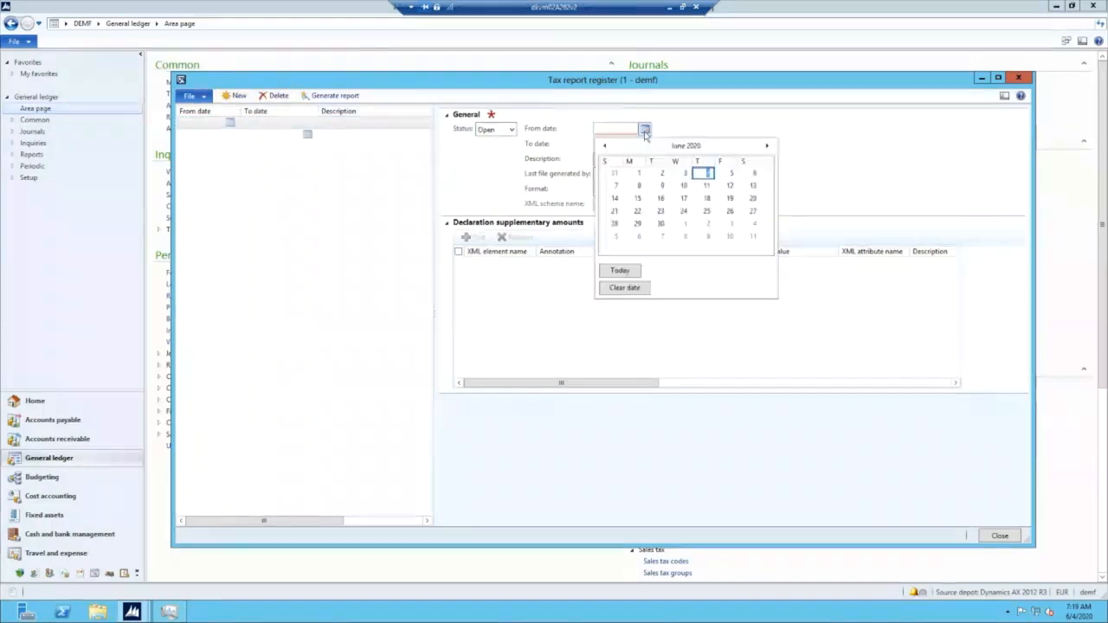
click(605, 146)
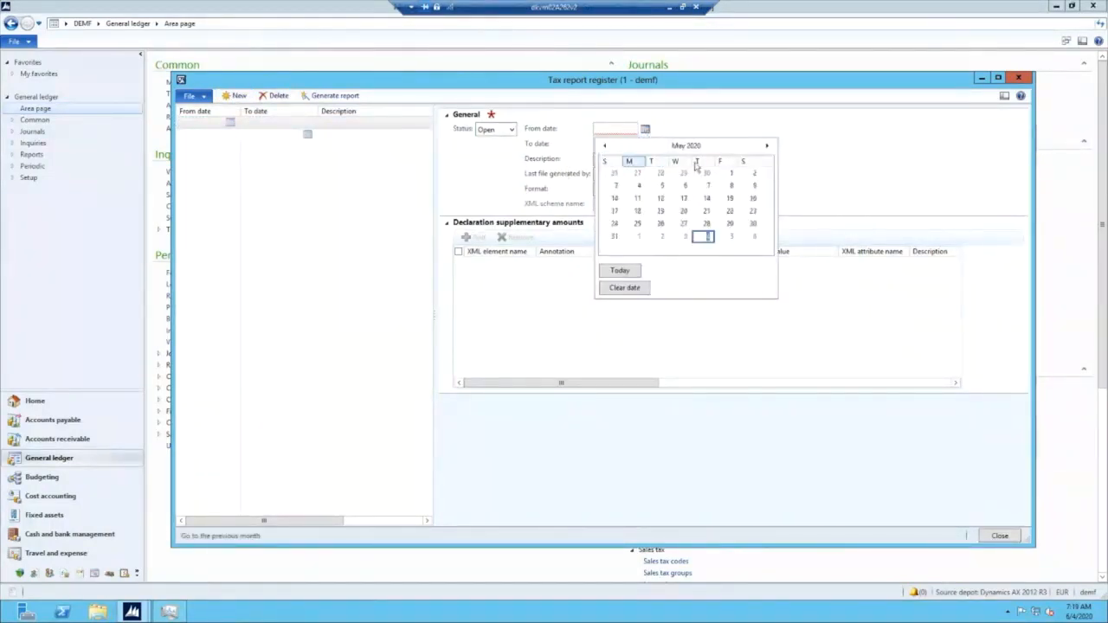
click(729, 172)
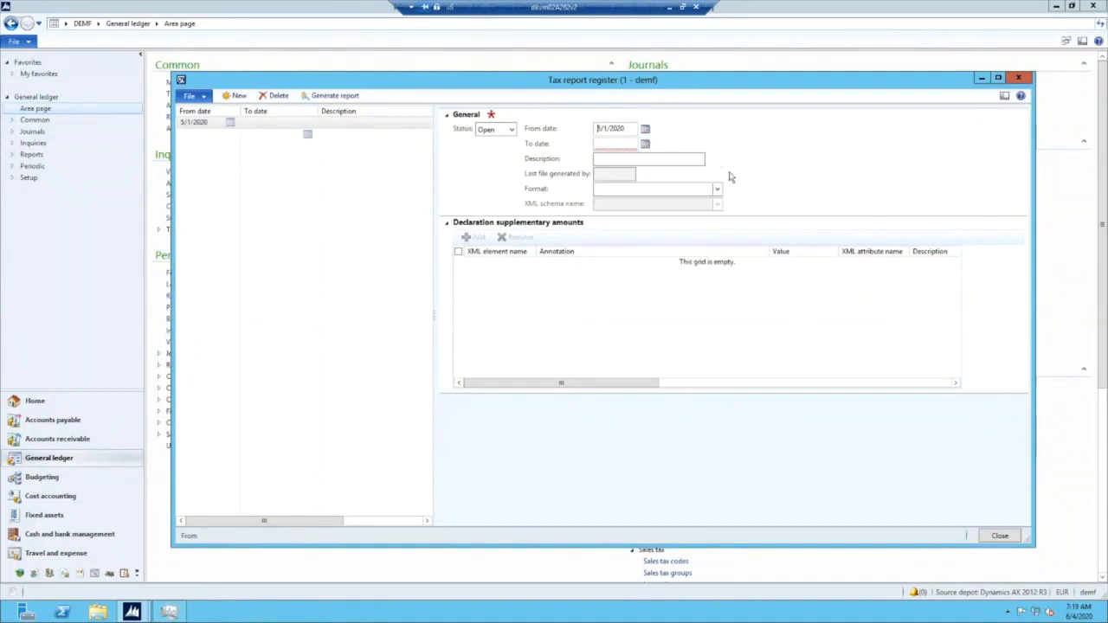
click(645, 143)
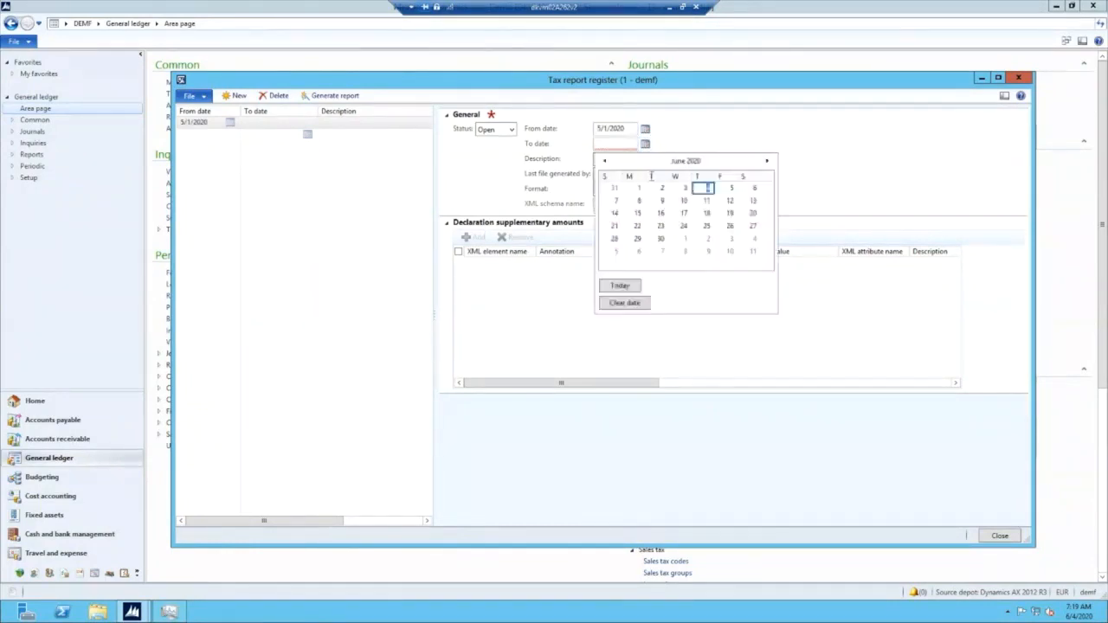
click(604, 161)
click(615, 252)
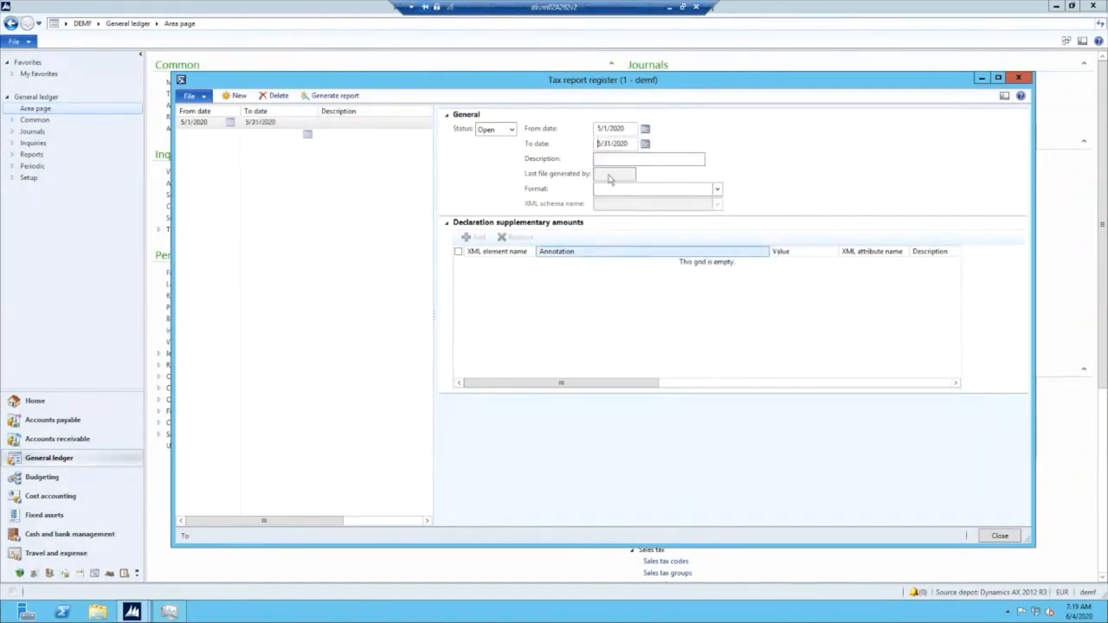
Enter the description "descr" for the May record, choose the SAF VAT declaration with registers format, and save the record.
click(604, 160)
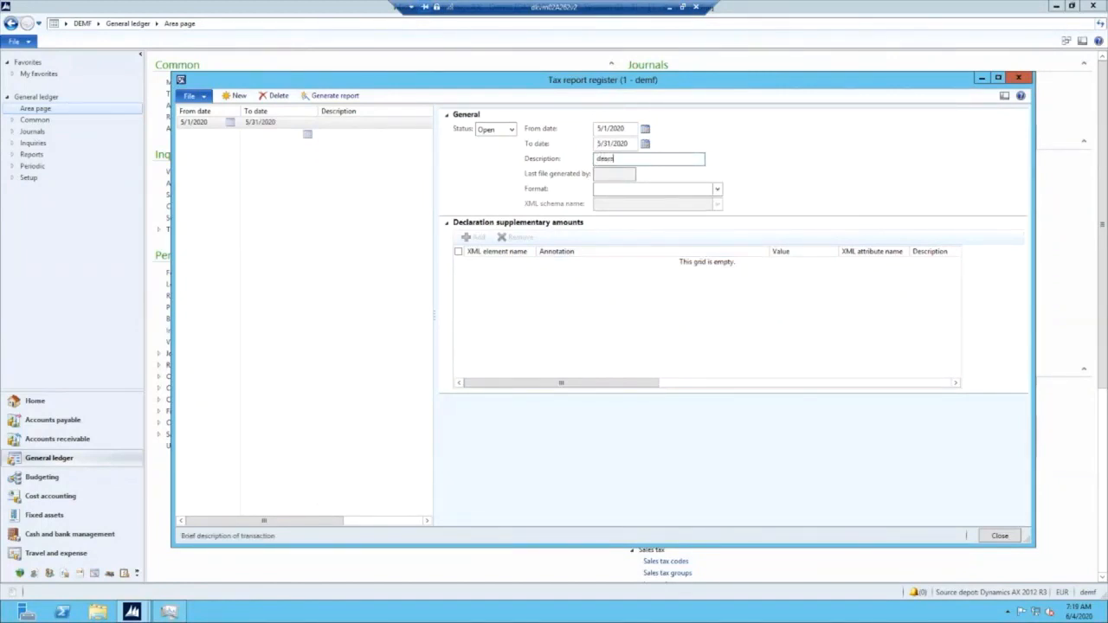
click(758, 172)
click(704, 188)
click(718, 189)
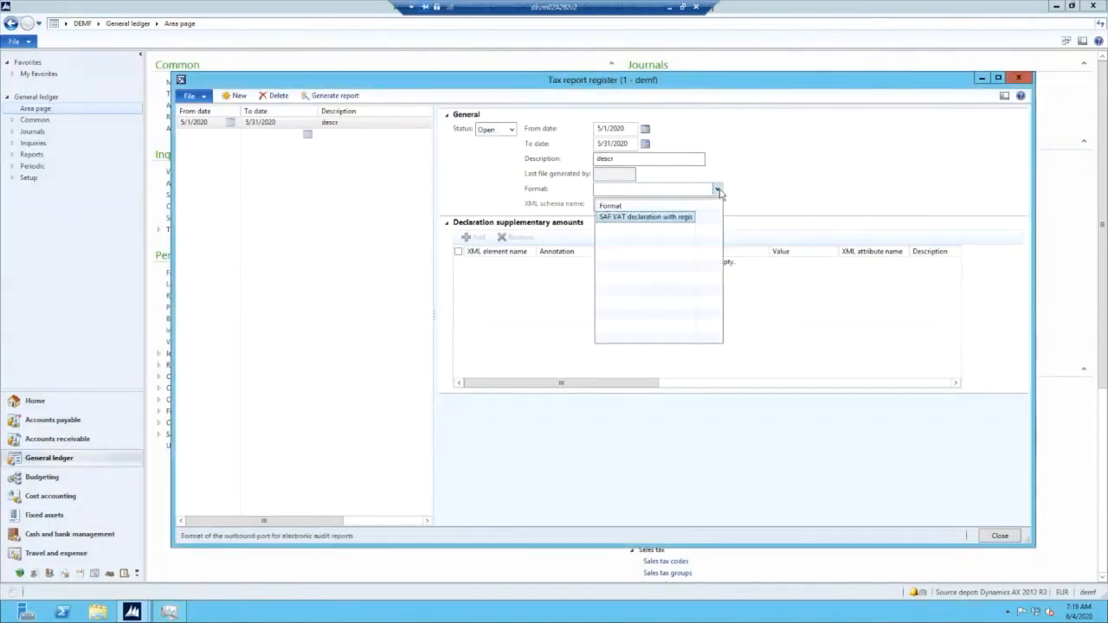
click(678, 224)
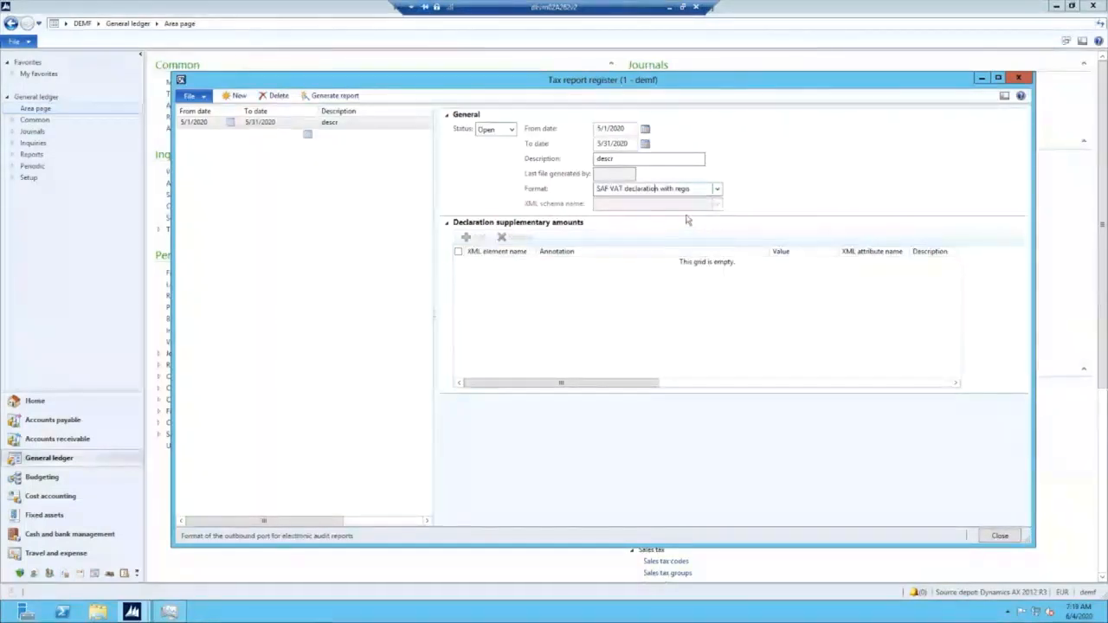
key(ctrl+s)
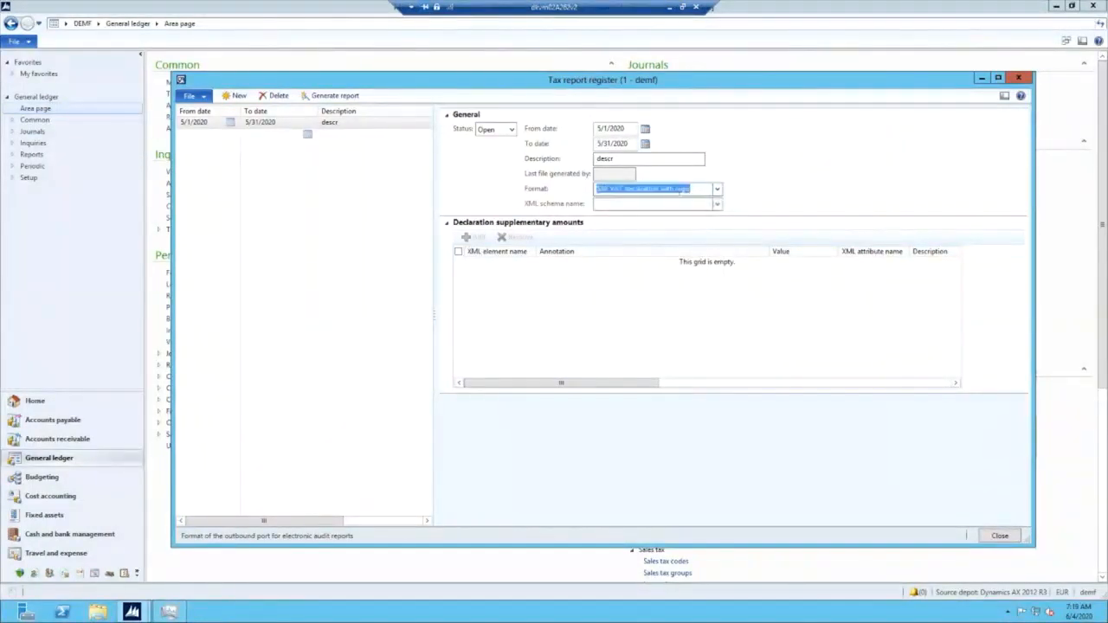
Assign the XML schema Schemat_JPK_V7M(1)_v1-20200508 to the May 2020 record.
click(678, 205)
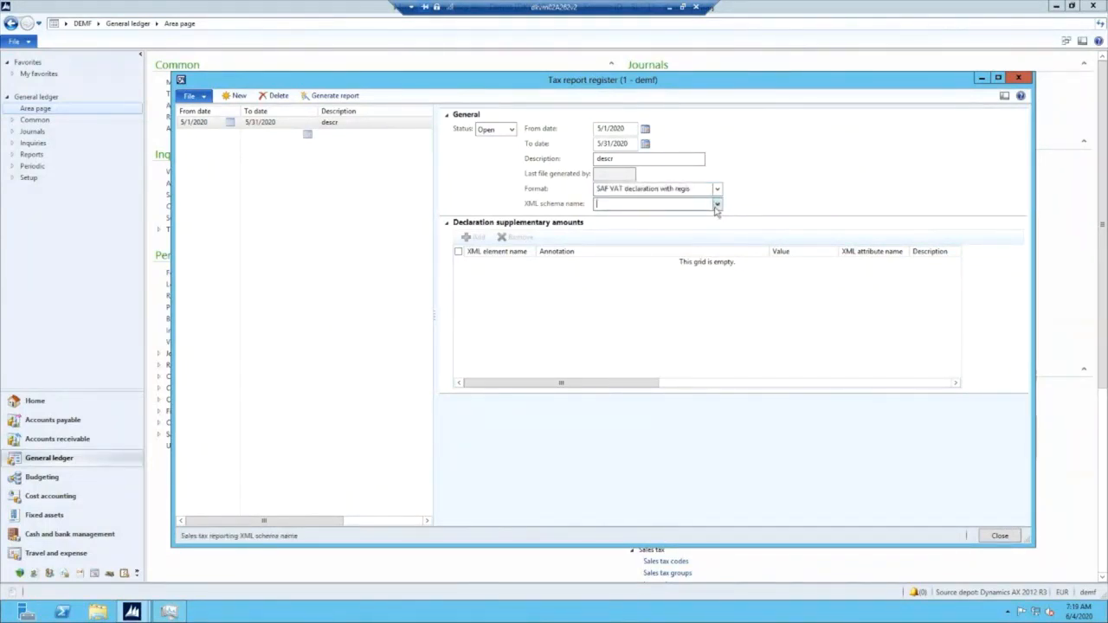
click(717, 204)
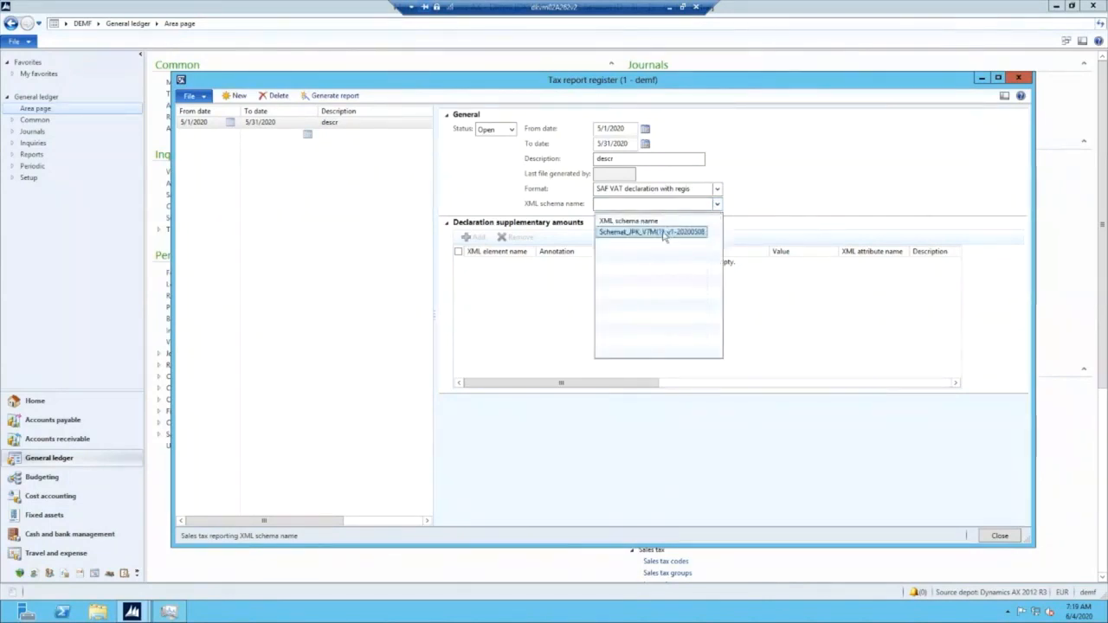
click(665, 232)
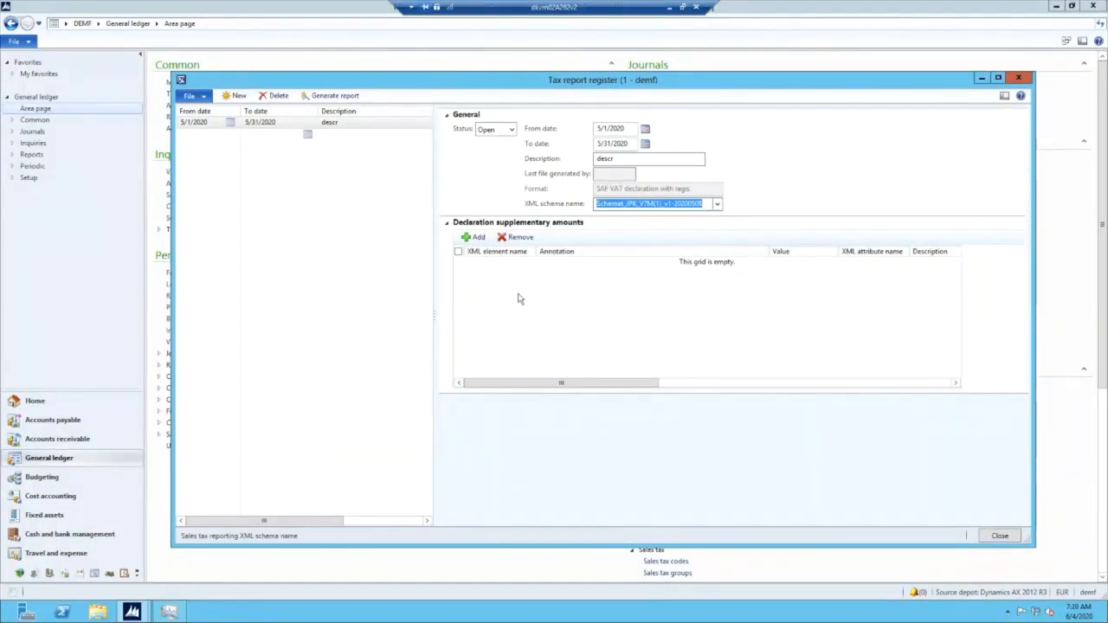
Add a declaration supplementary amount for XML element P_39 with the value 450.
click(476, 238)
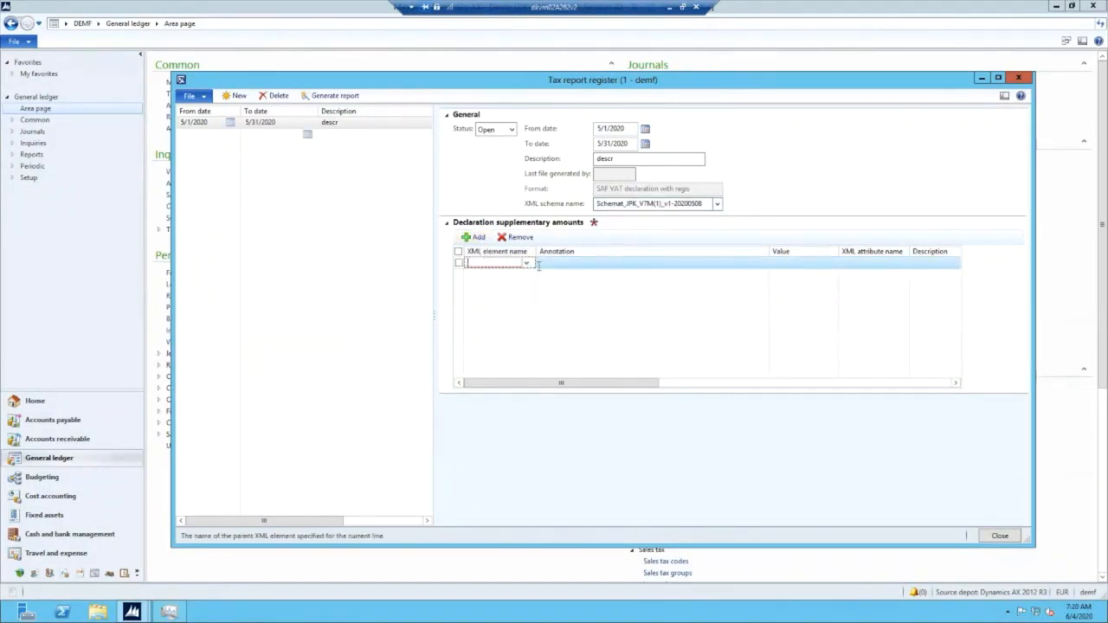
text(P_)
click(526, 262)
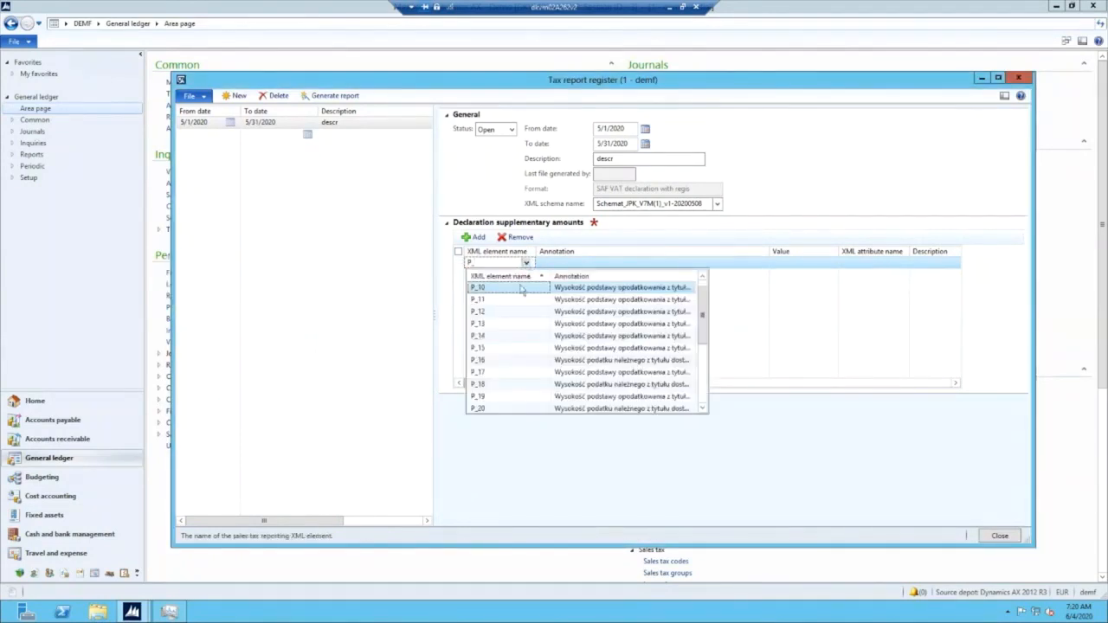
scroll(530, 353, down, 7)
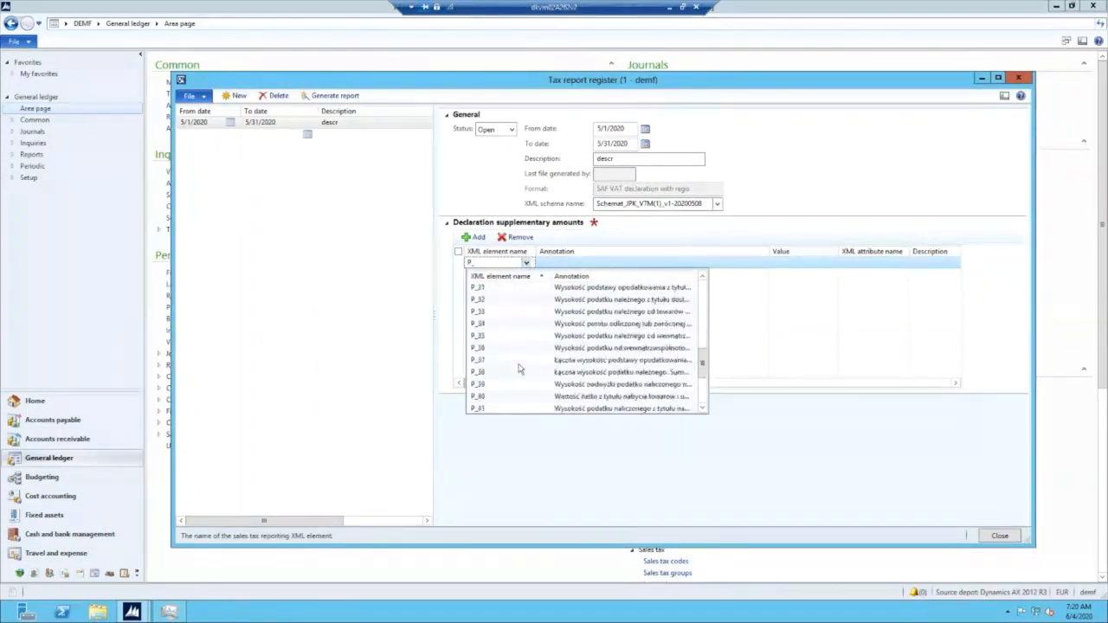
click(563, 383)
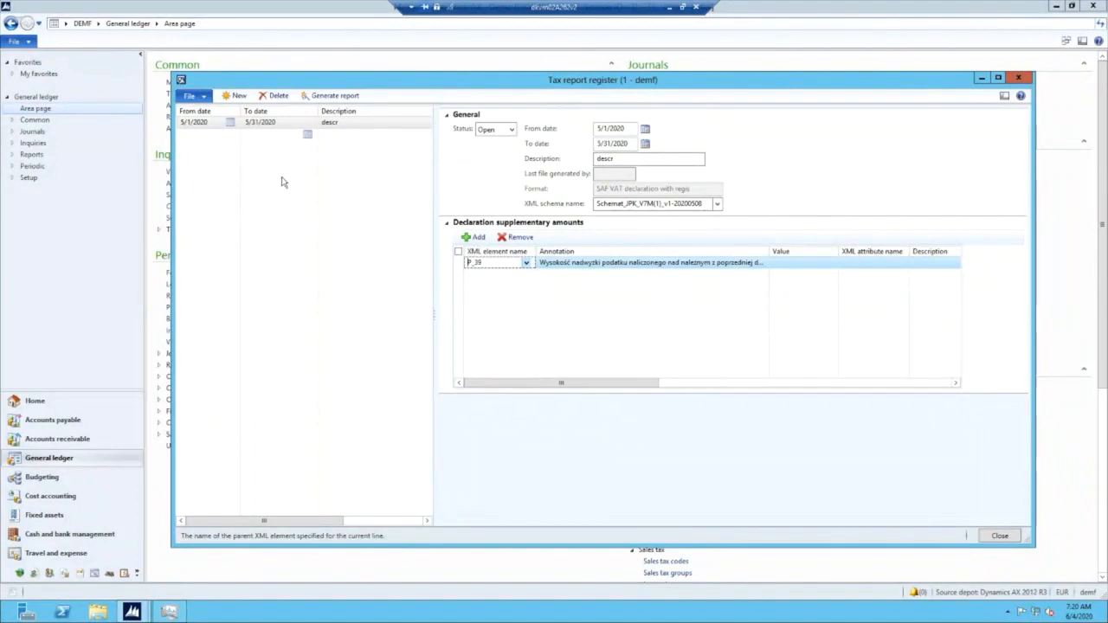
click(789, 263)
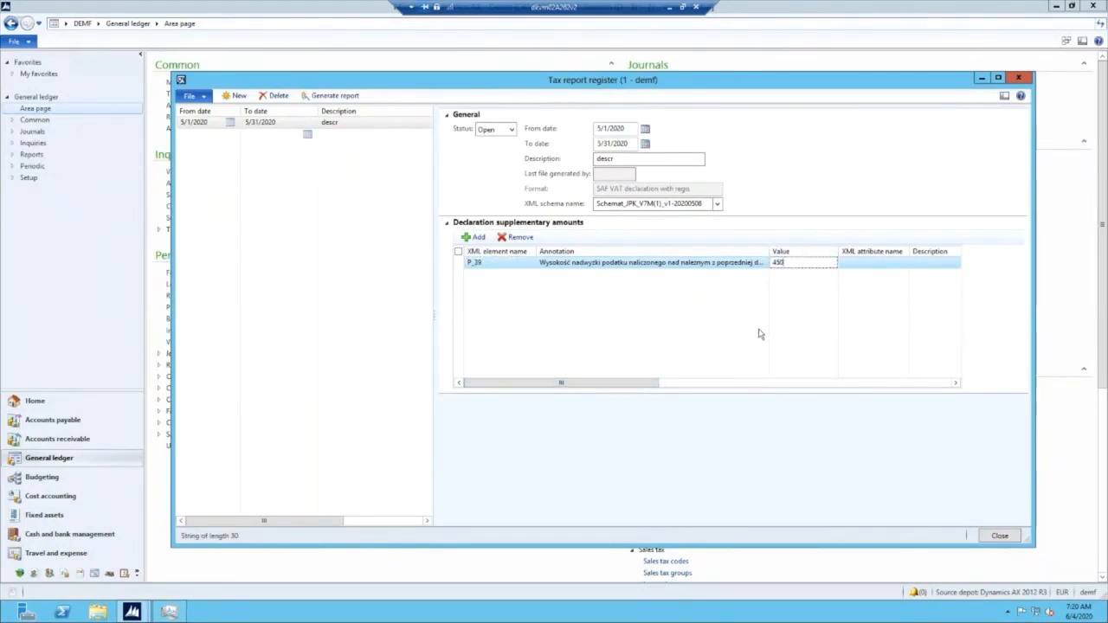
Add a declaration supplementary amount for XML element P_49 with the value 600 and save it.
click(475, 237)
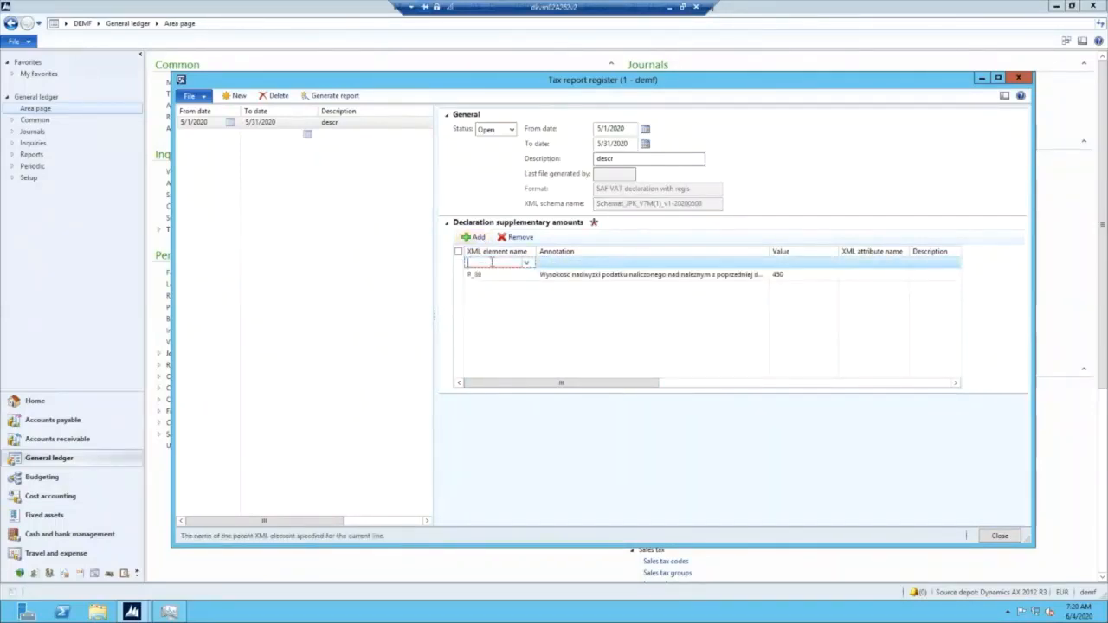
text(P_49)
key(Tab)
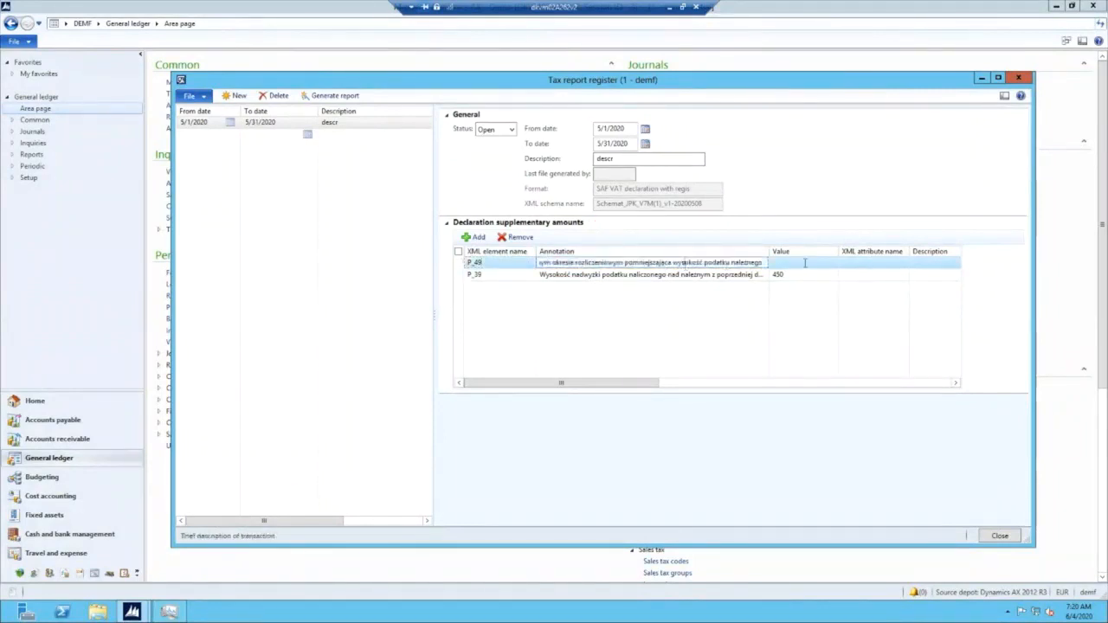
click(805, 263)
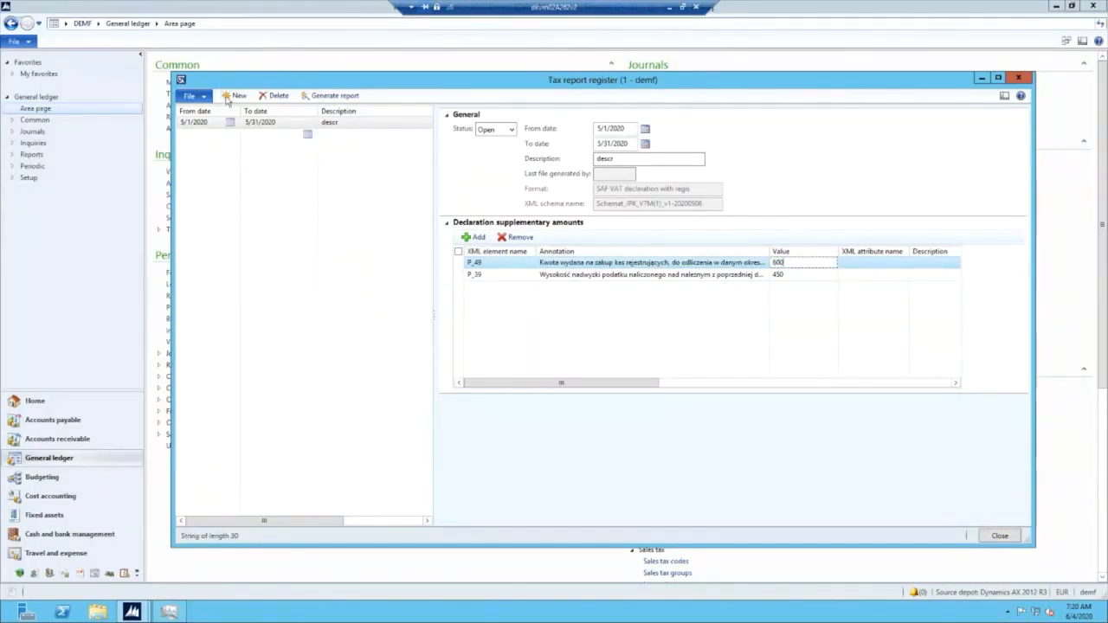
click(825, 170)
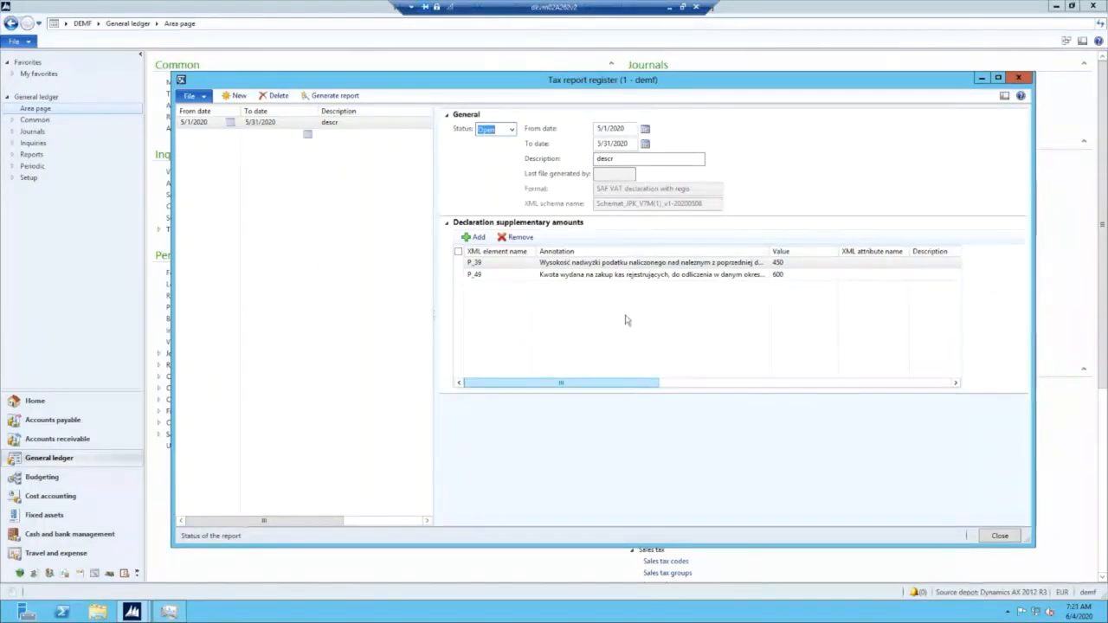
Generate the May 2020 report as 1.xml on the desktop for authority TA with the Original purpose, accepting the legal instructions.
click(329, 97)
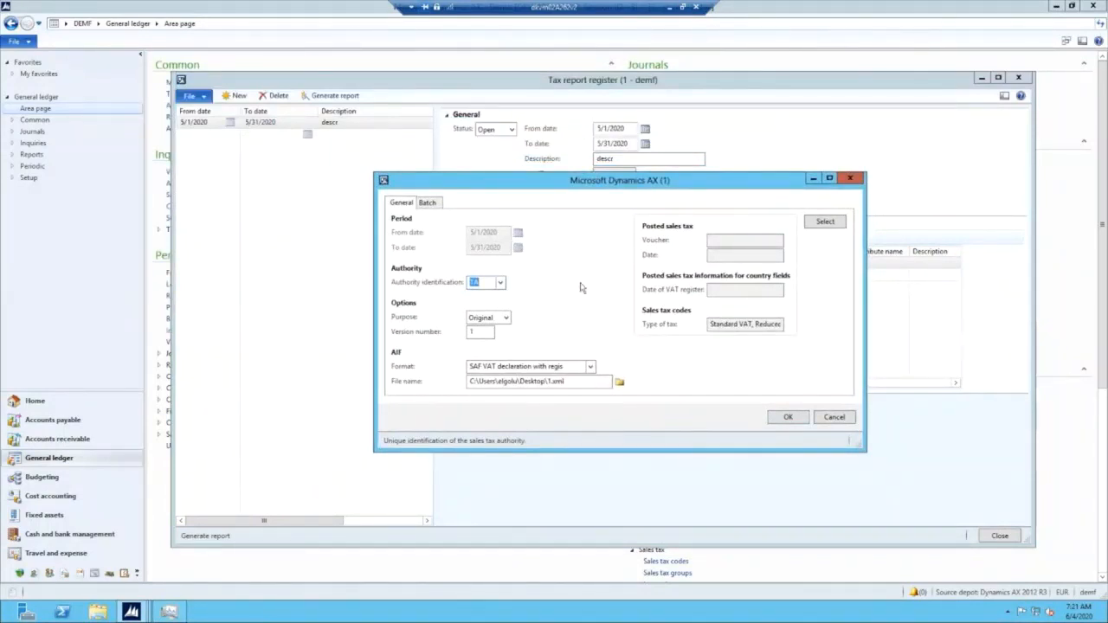
drag(566, 186, 550, 189)
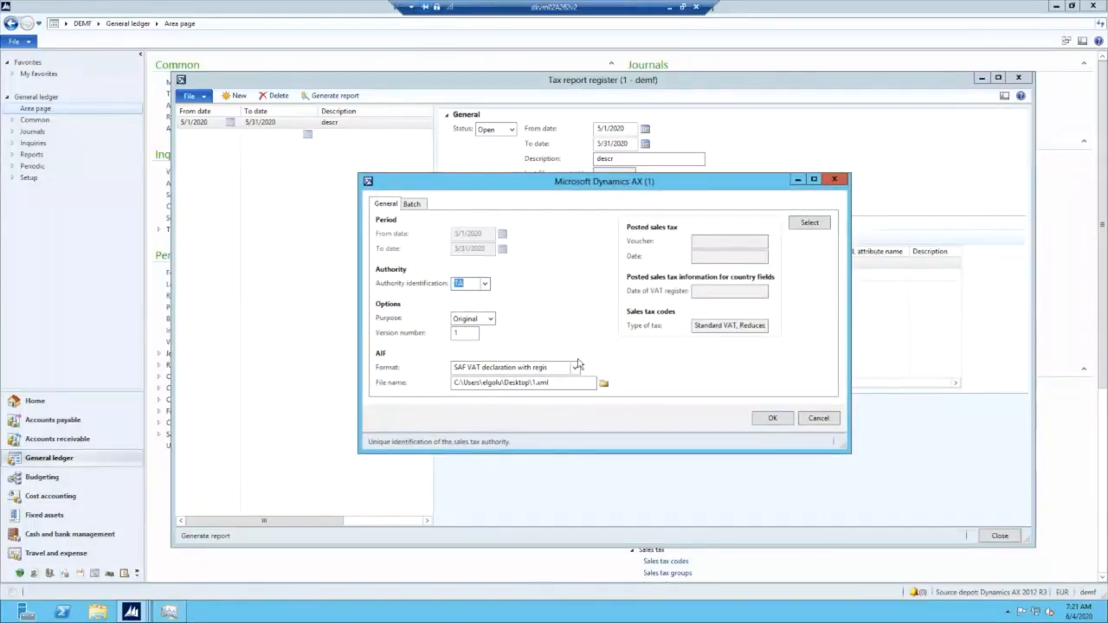
click(466, 337)
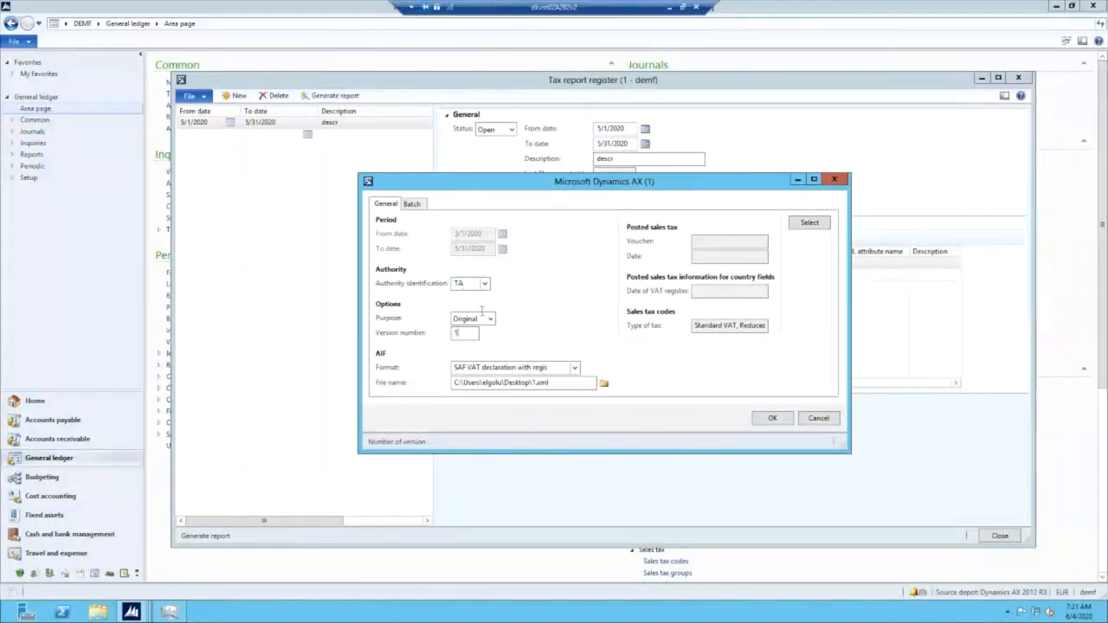
click(540, 367)
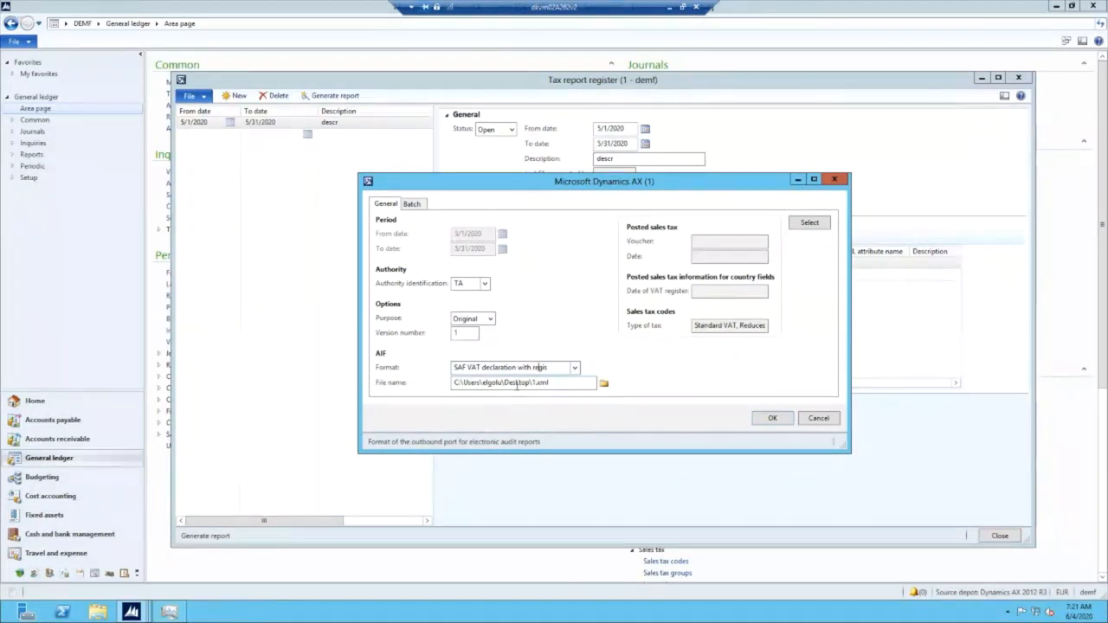
click(769, 421)
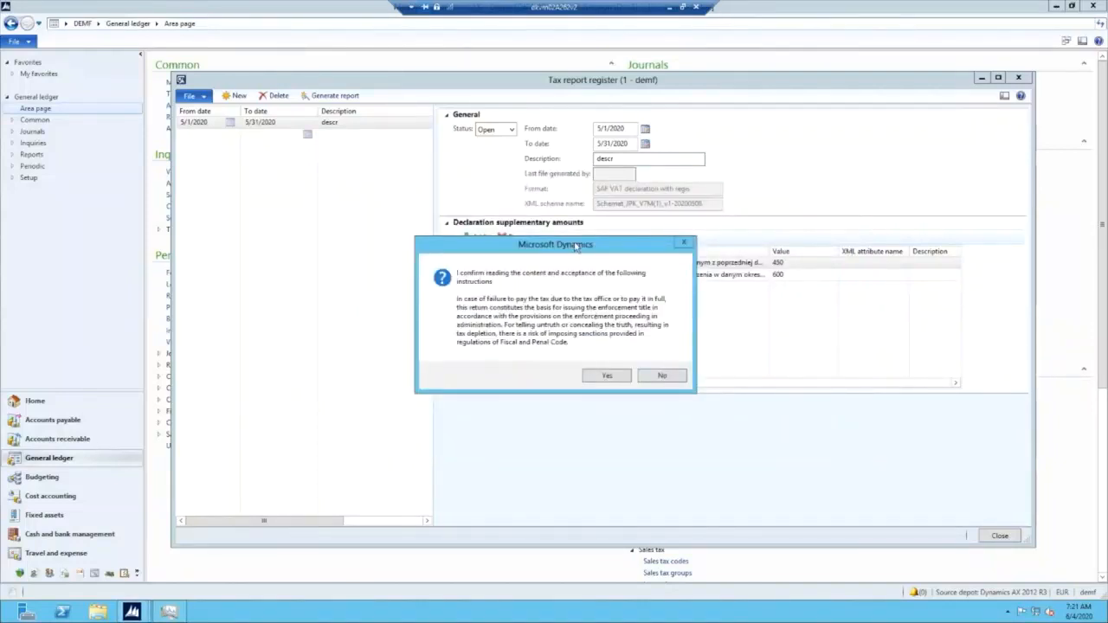
drag(575, 243, 592, 228)
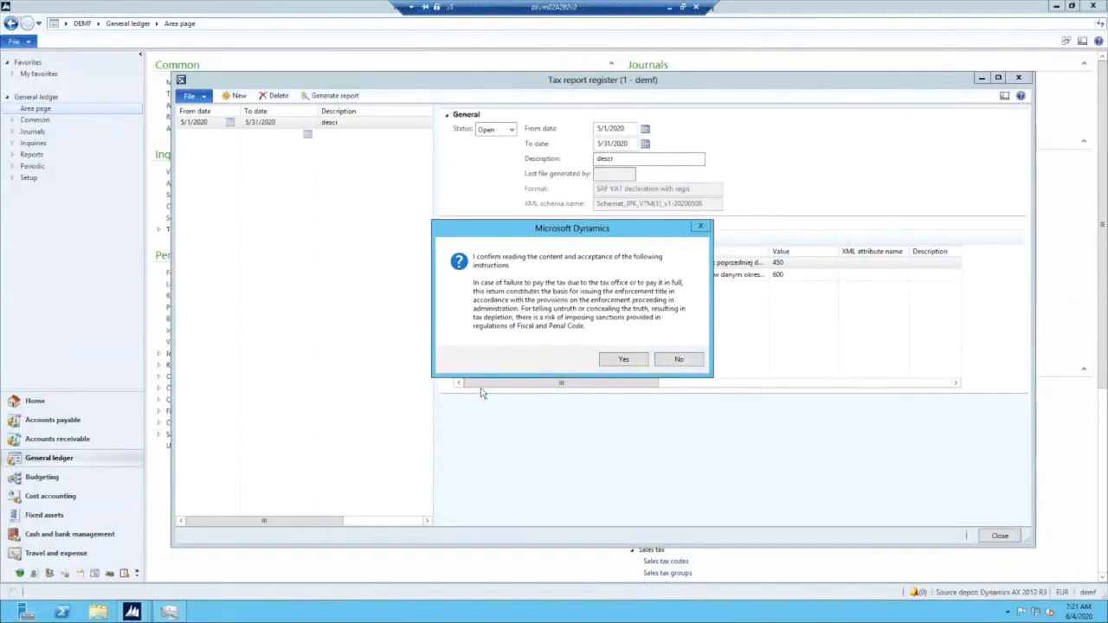
click(624, 361)
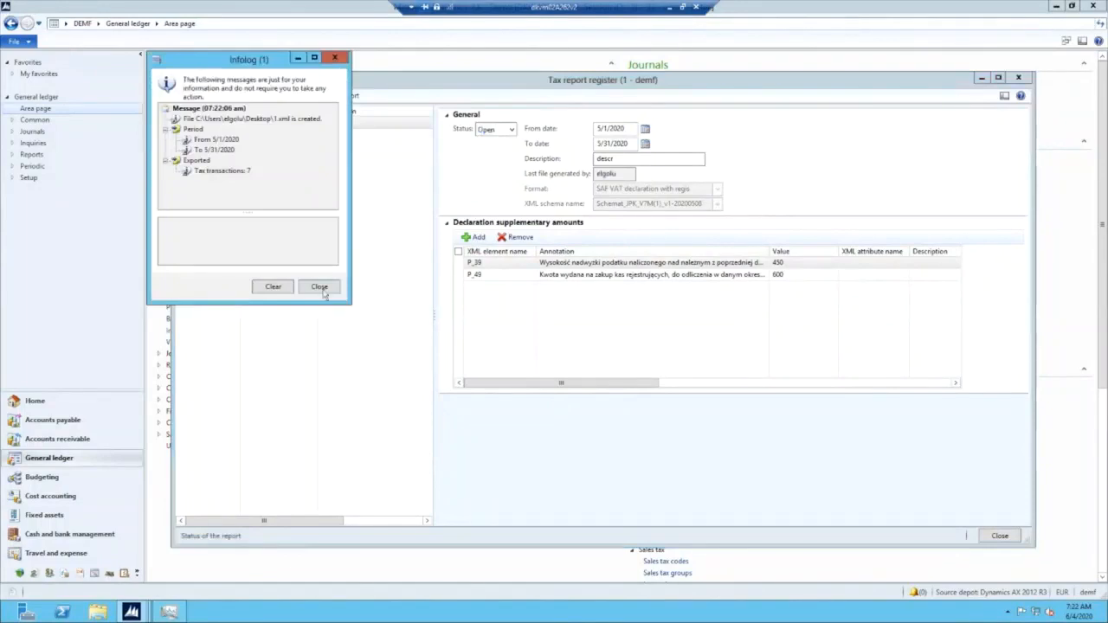
click(320, 287)
Switch to File Explorer, open 1.xml from the Desktop folder, examine its header, declaration and sales register elements, and close the file.
click(98, 612)
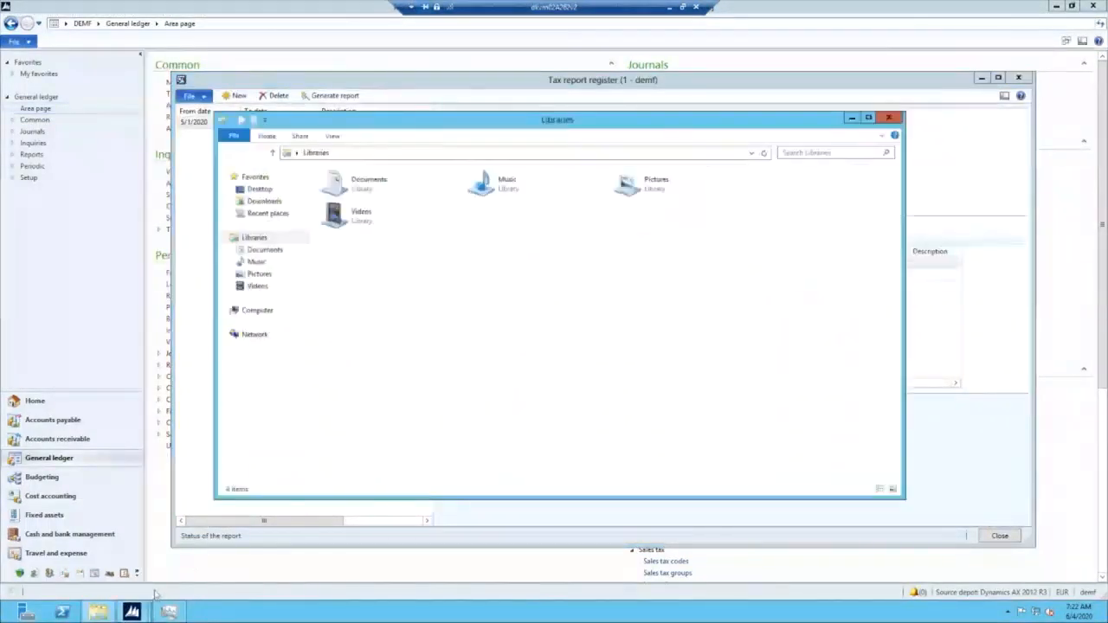
click(257, 190)
double_click(347, 250)
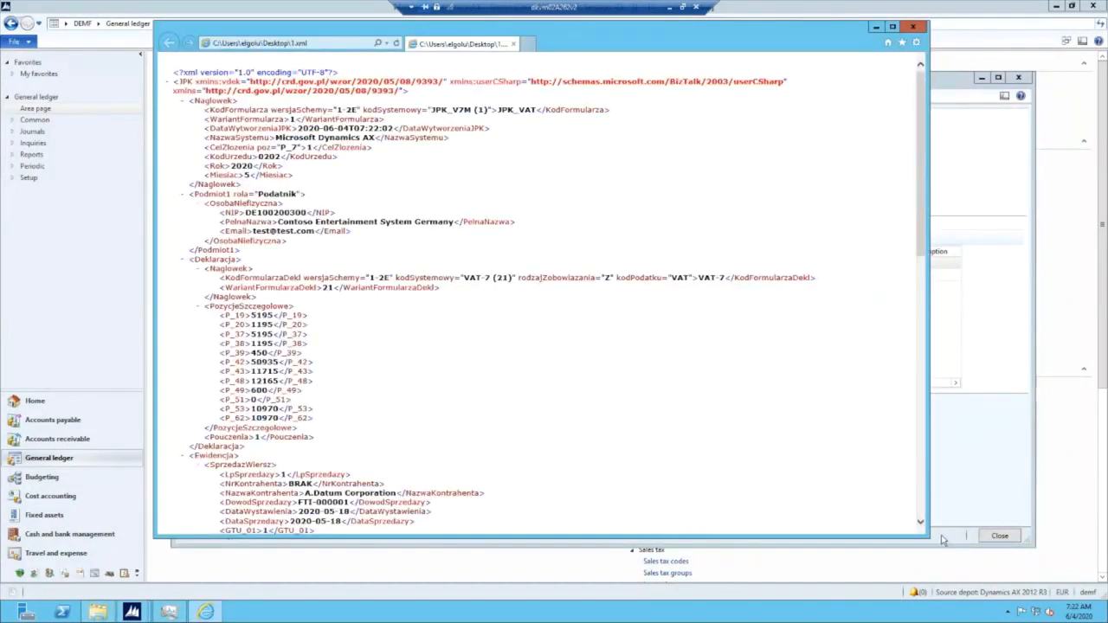
drag(926, 537, 978, 619)
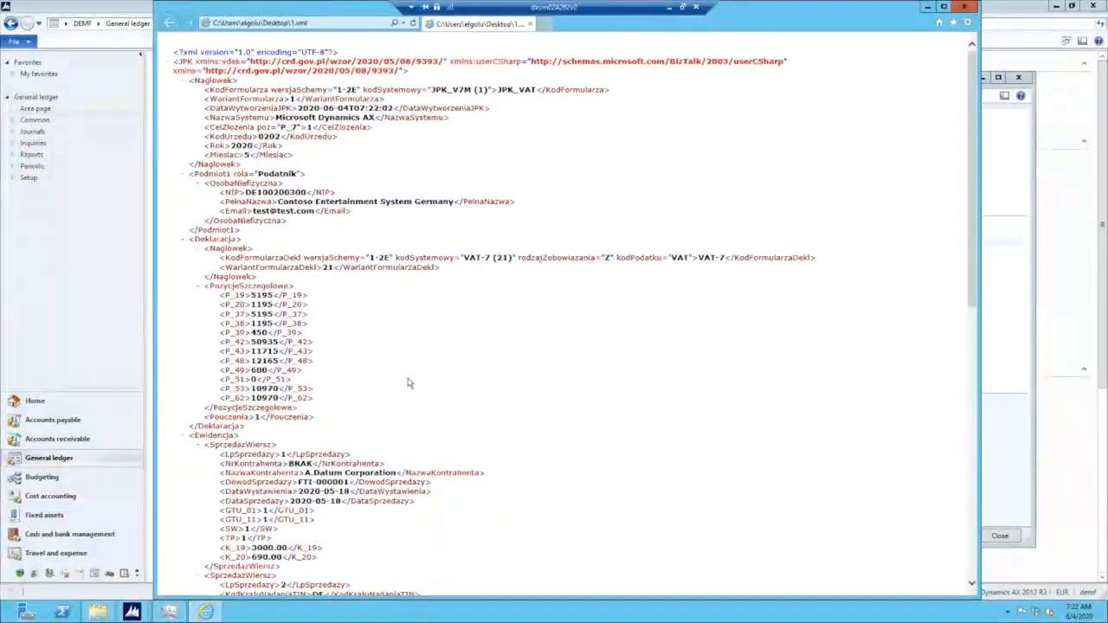
scroll(409, 383, down, 10)
click(965, 8)
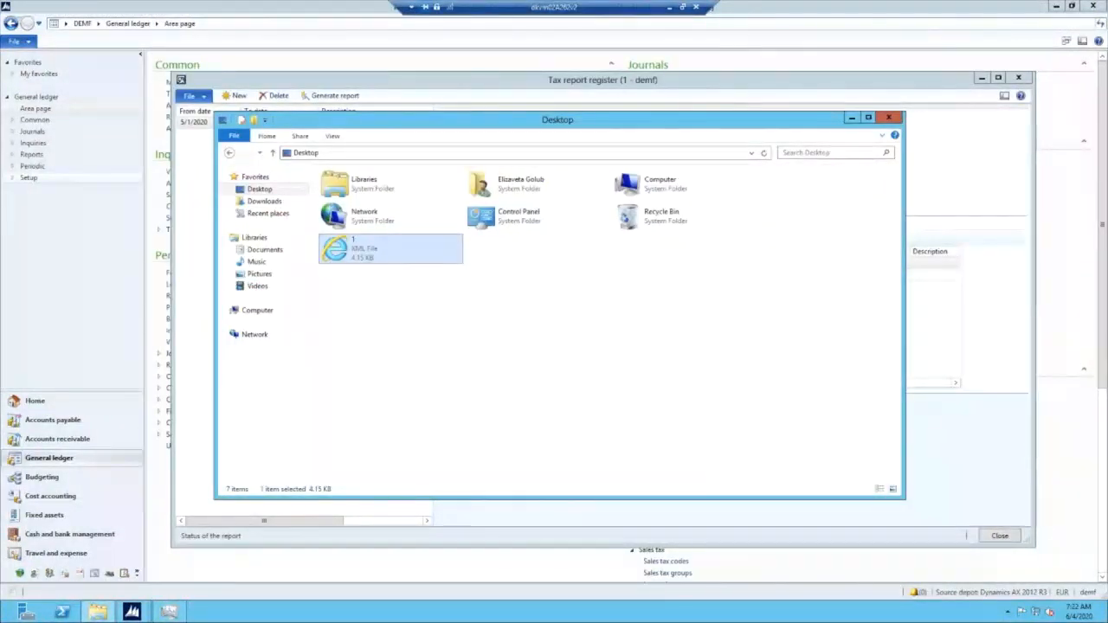